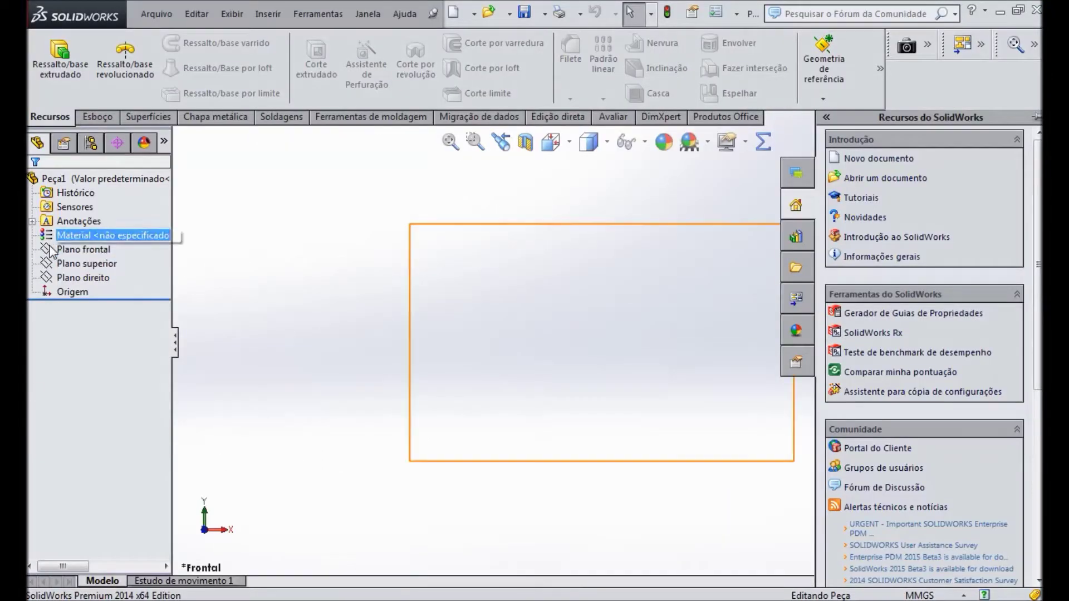
Start a sketch on the front plane and draw a construction circle about 57.8 mm in radius centred on the origin.
left_click(51, 250)
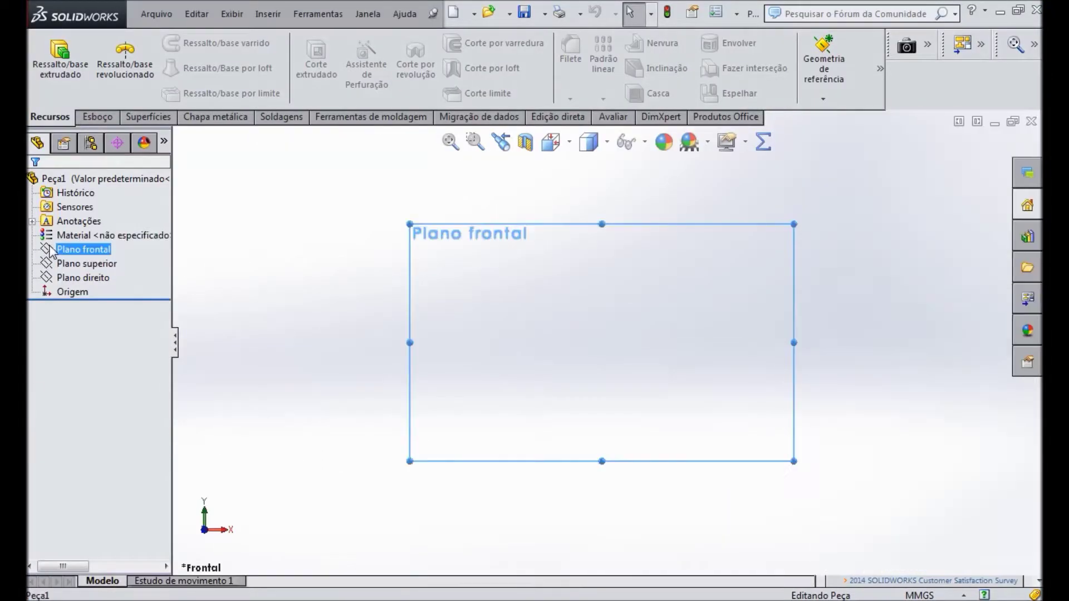
left_click(56, 222)
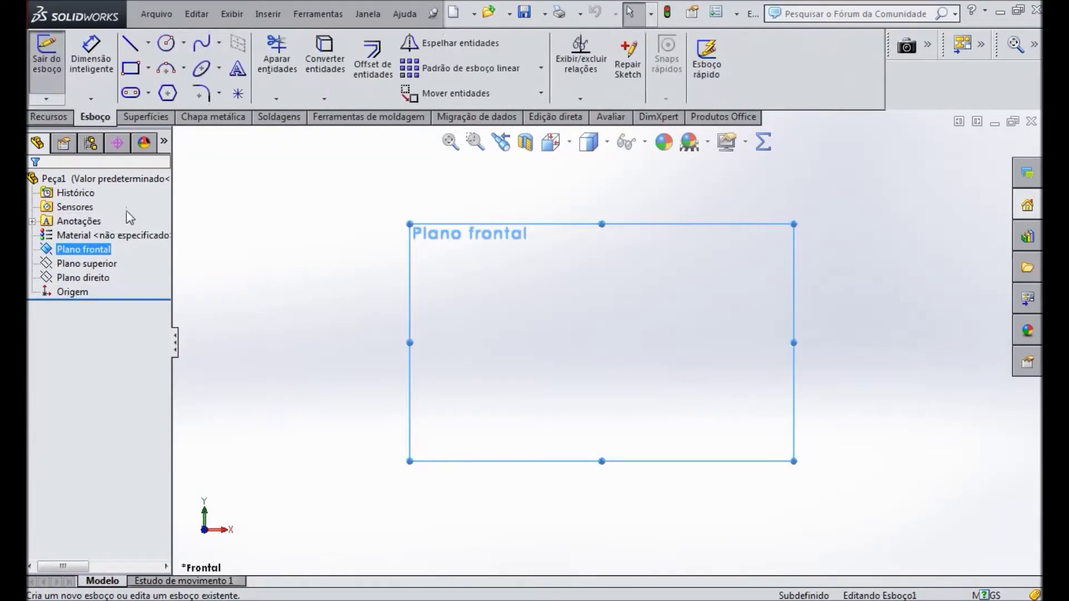
left_click(165, 43)
left_click(601, 342)
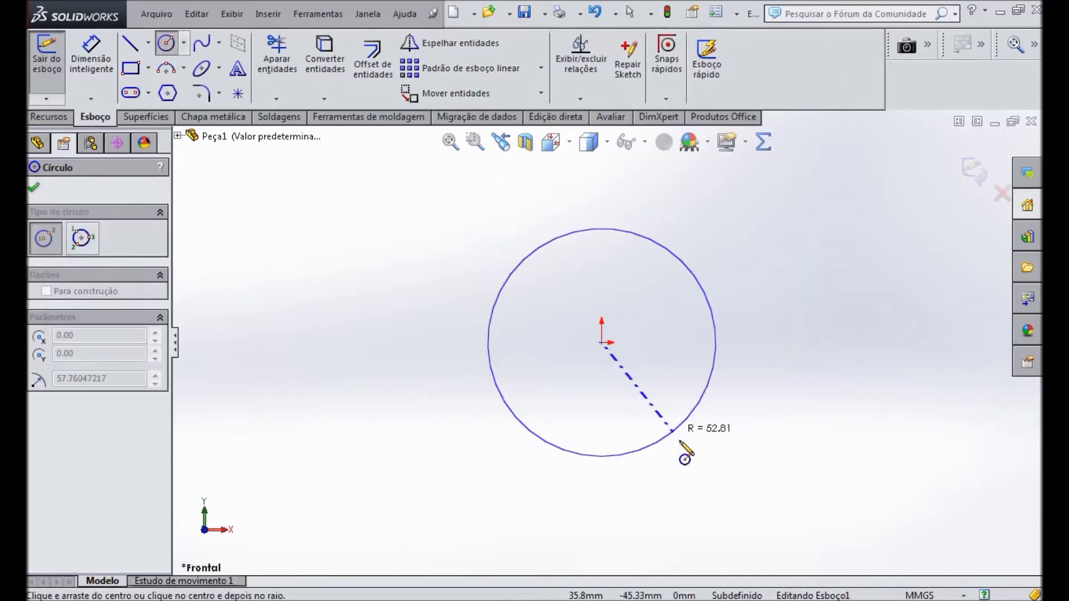
left_click(680, 442)
left_click(46, 434)
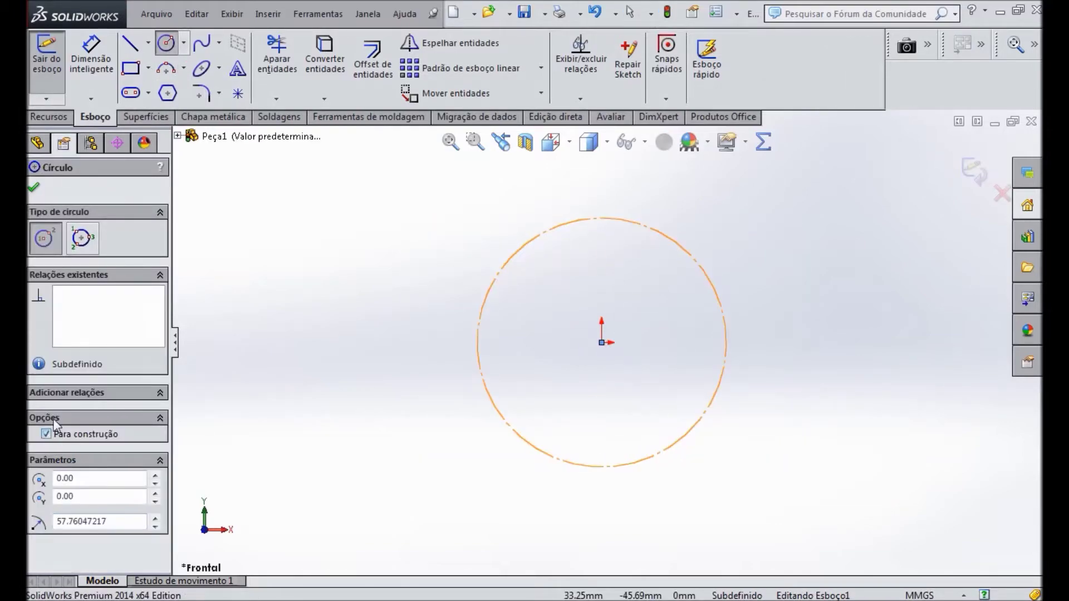
left_click(34, 188)
Dimension the construction circle's diameter to 144 mm.
left_click(91, 56)
left_click(481, 364)
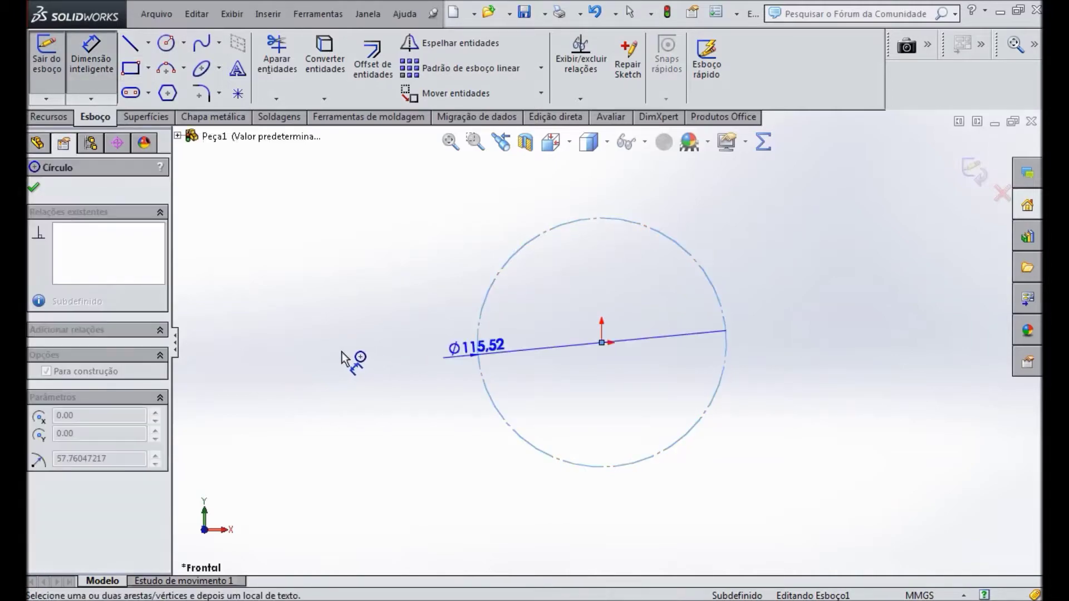
left_click(334, 350)
type("144")
key("Return")
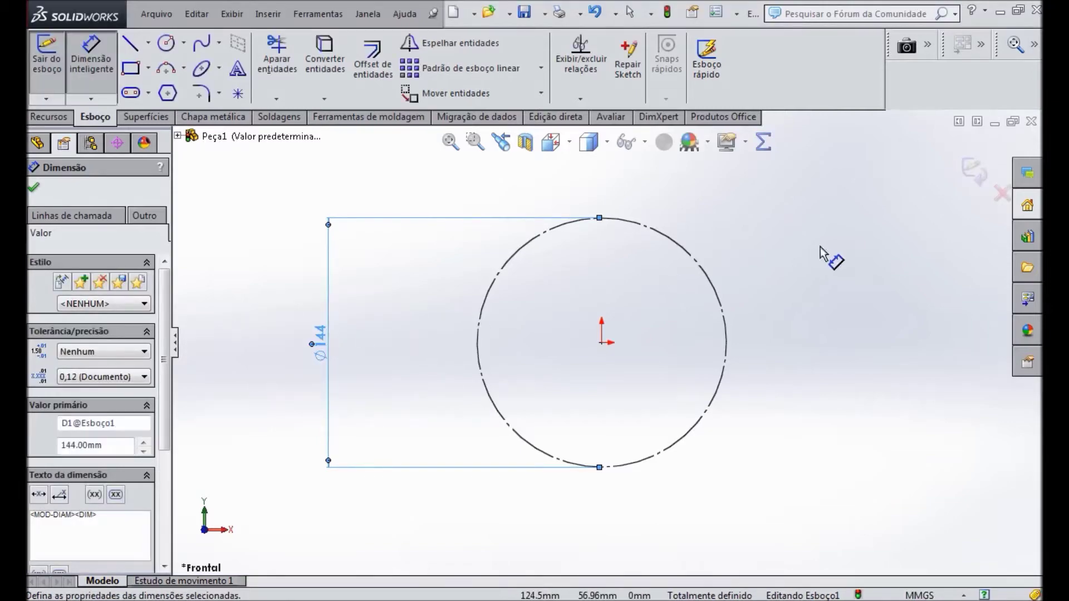
key("Escape")
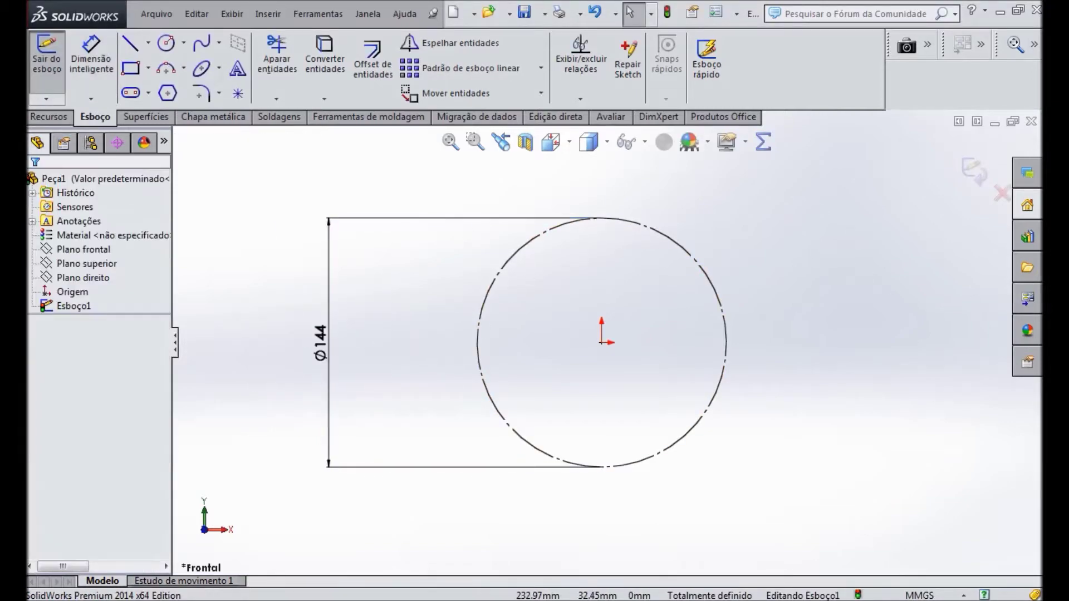
Consult the Suporte Triangular drawing in Adobe Reader, and sketch a circle about 18.4 mm in radius centred on the construction circle's top point in SolidWorks.
key("alt+Tab")
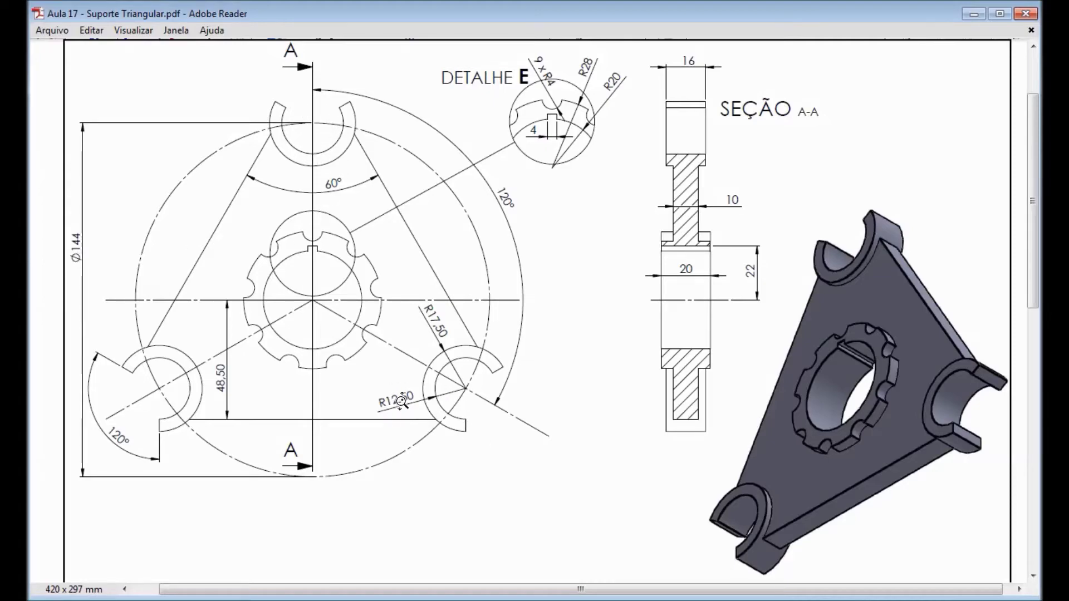
key("alt+Tab")
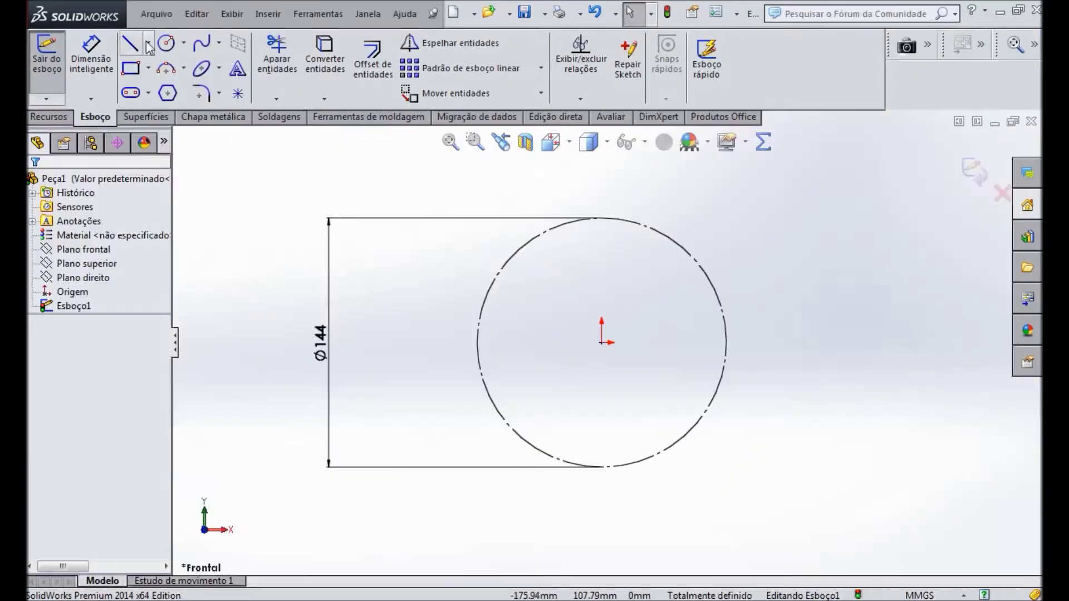
left_click(166, 43)
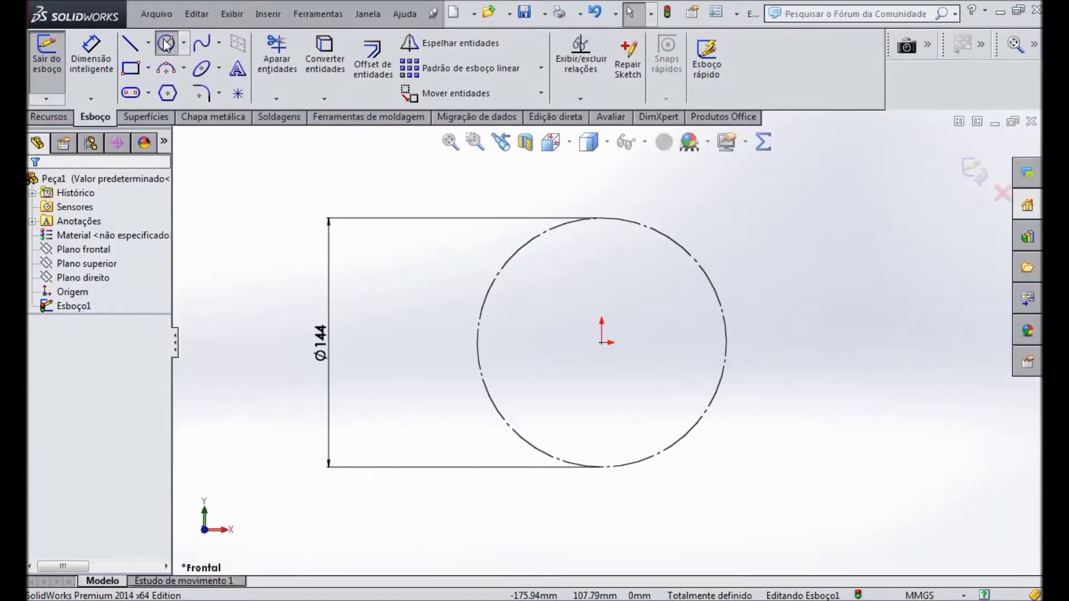
left_click(601, 218)
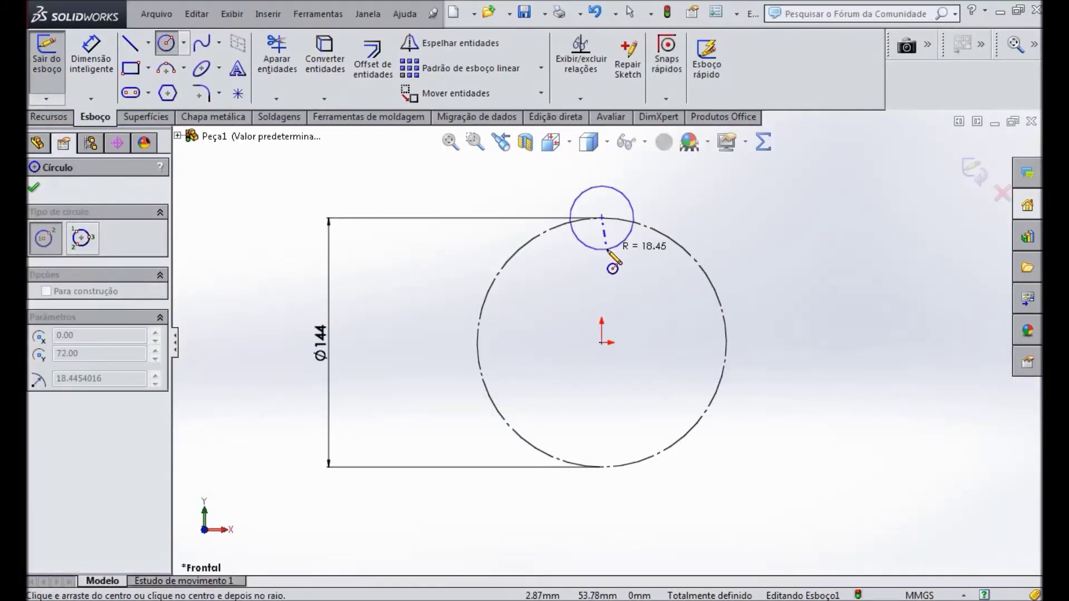
left_click(624, 241)
left_click(35, 188)
Dimension the small top circle's diameter to 25 mm.
left_click(91, 56)
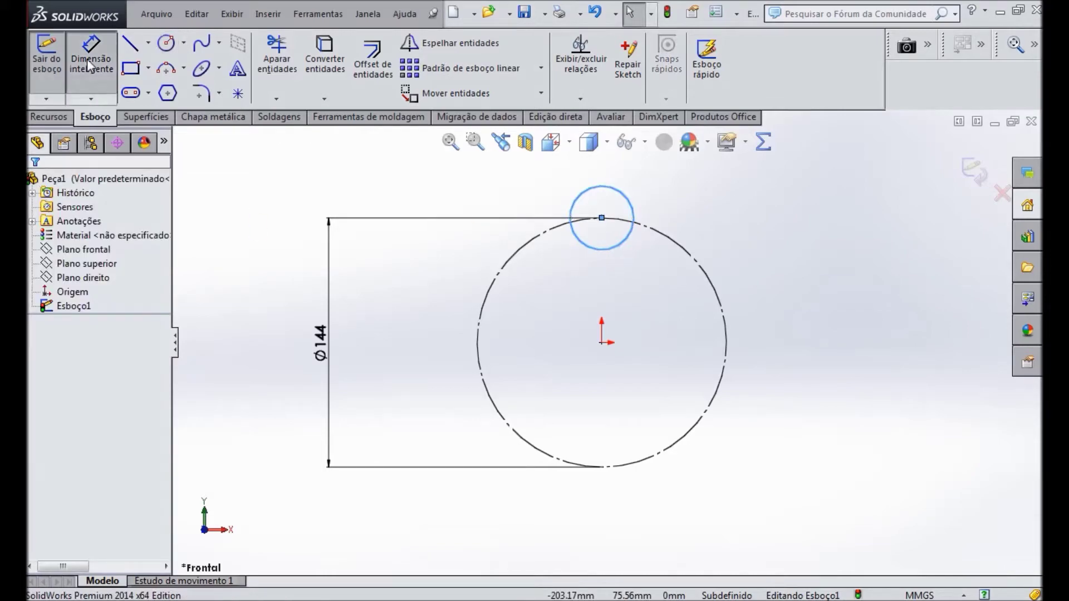
left_click(563, 208)
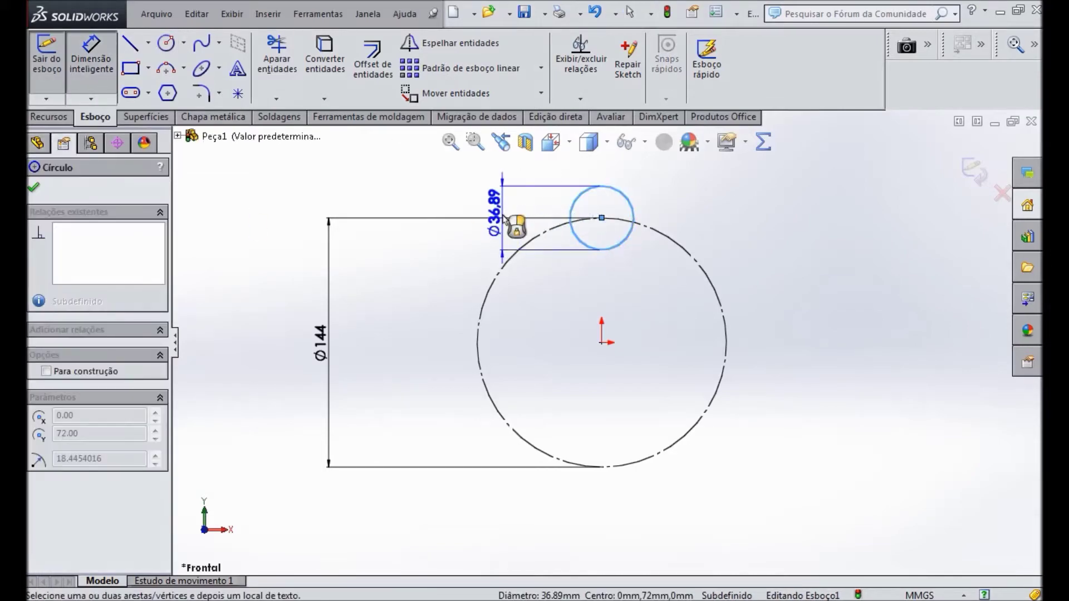
left_click(504, 219)
type("25")
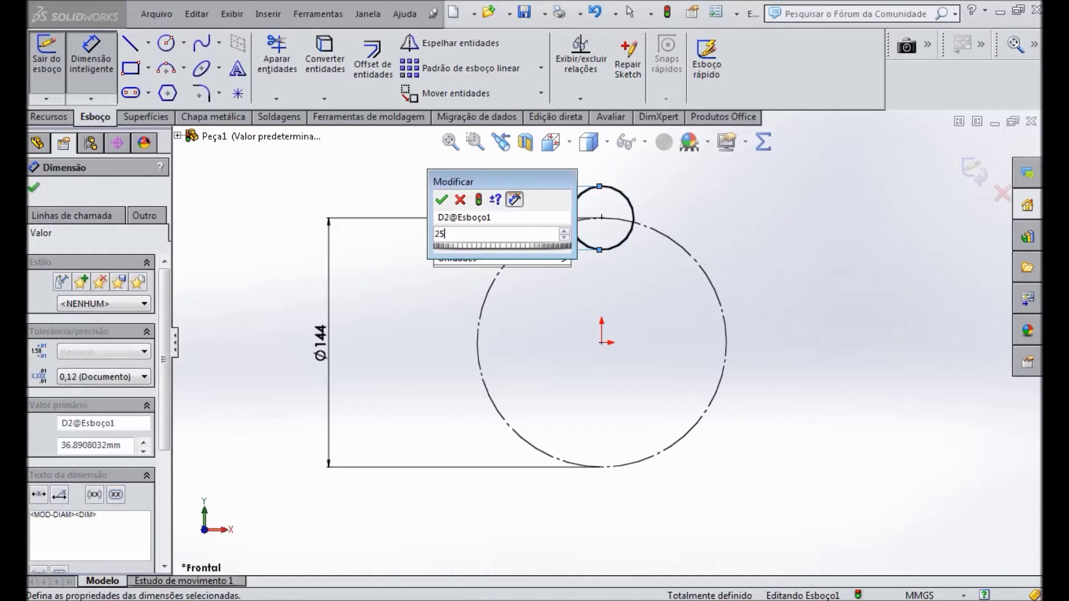
key("Return")
left_click(34, 188)
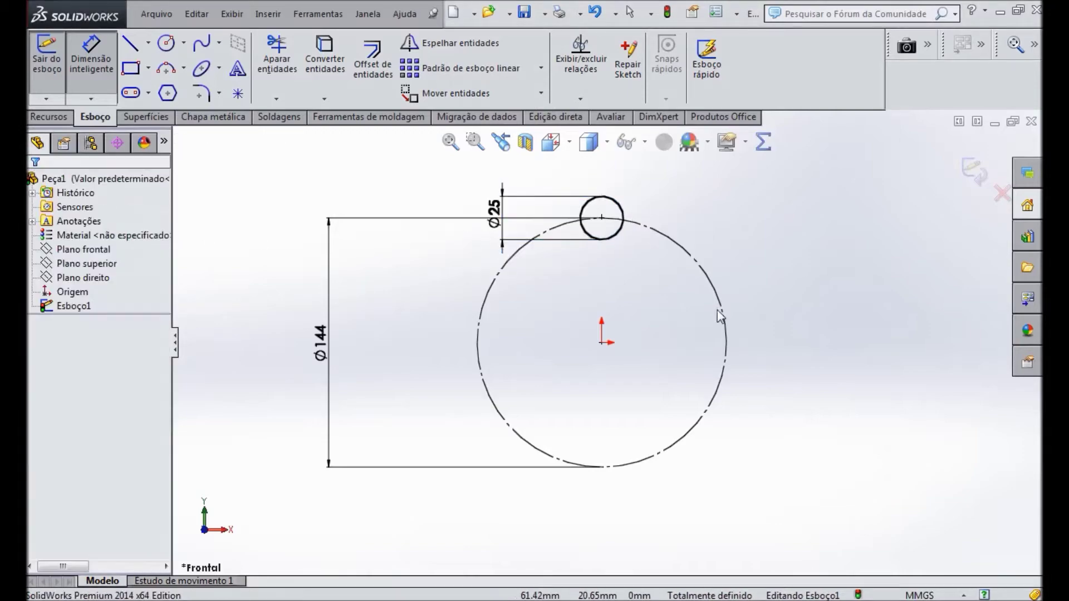
key("Escape")
Check the sketch relations between the small circle's centre point and the origin.
left_click(602, 218)
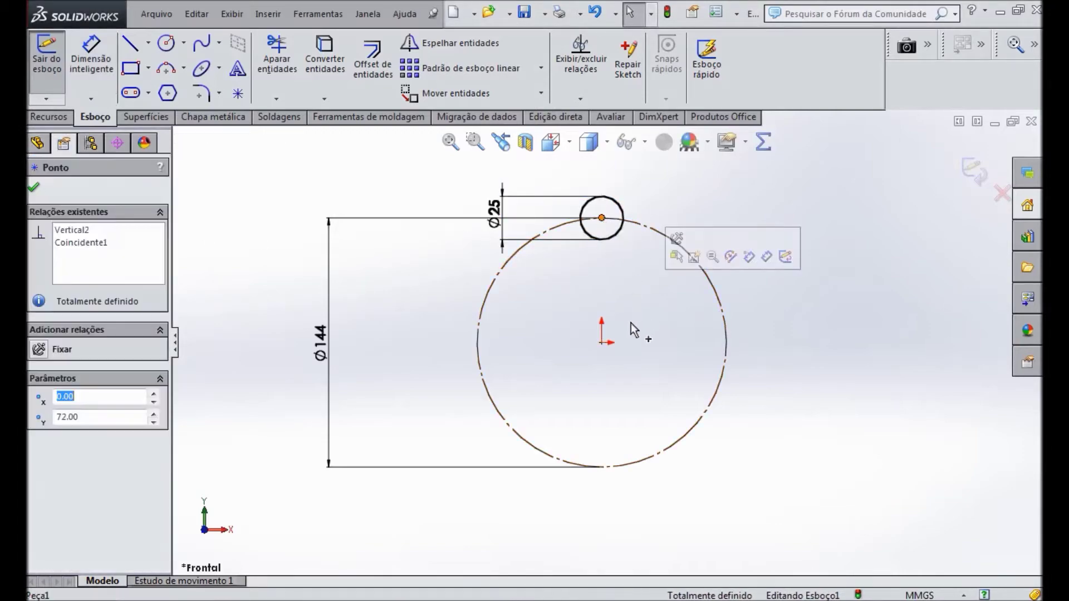
left_click(600, 340, "ctrl")
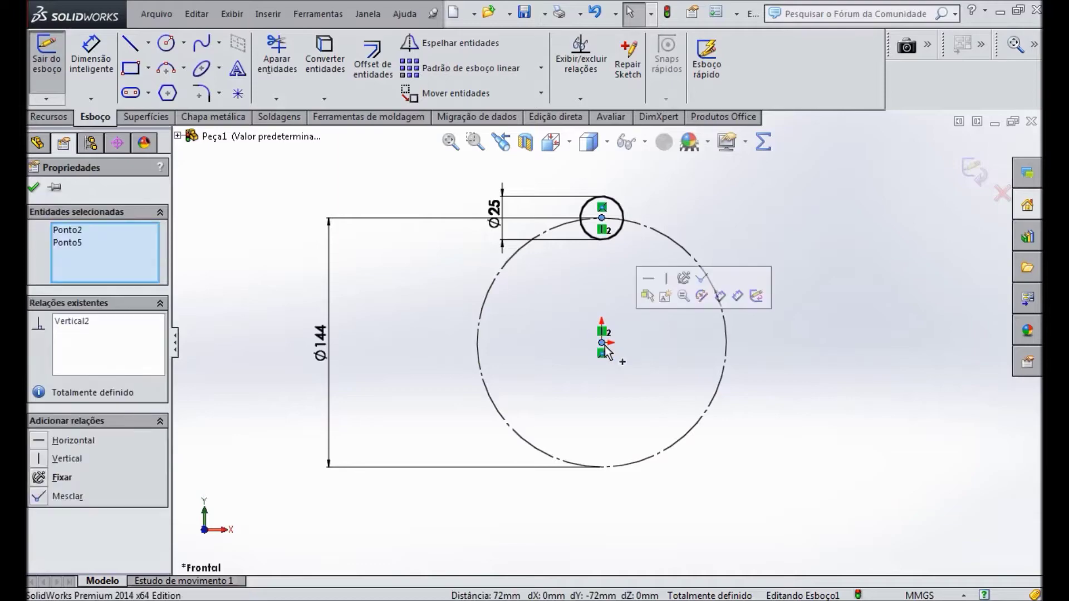
key("Escape")
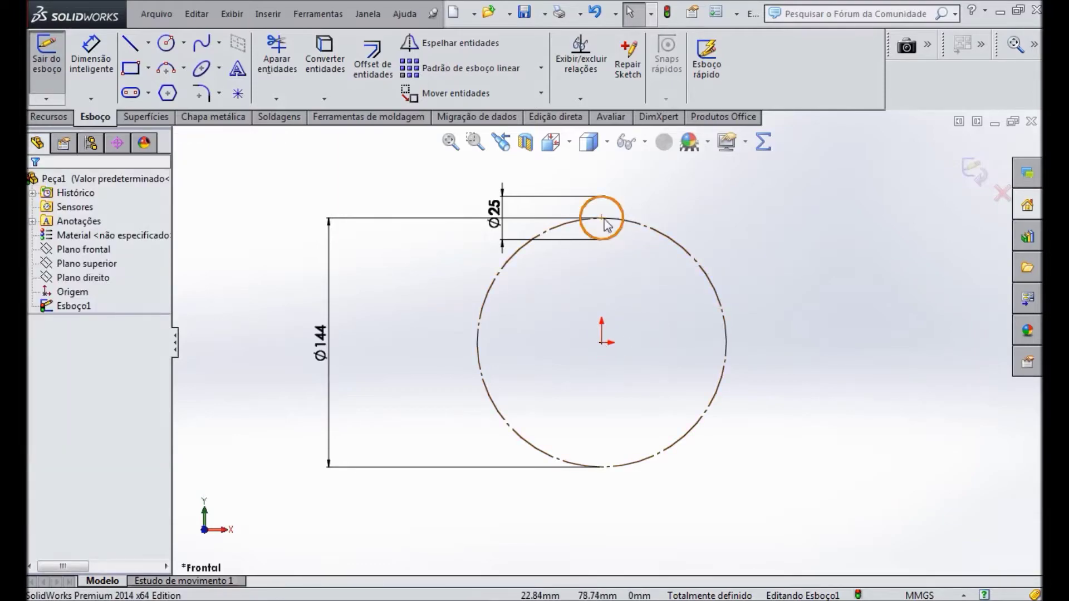
left_click(601, 218)
left_click(602, 342)
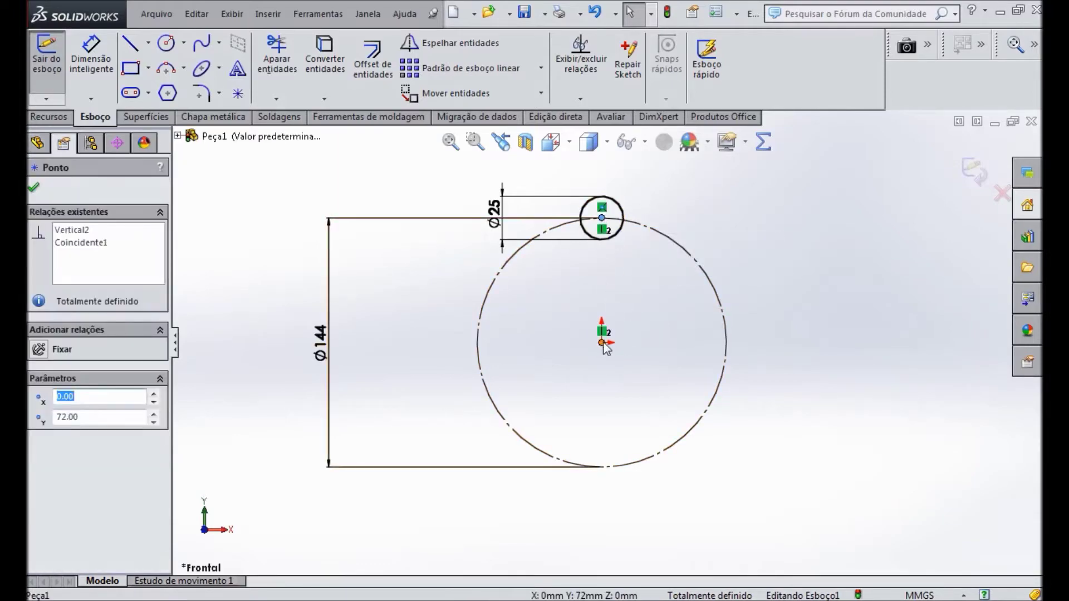
left_click(602, 343, "ctrl")
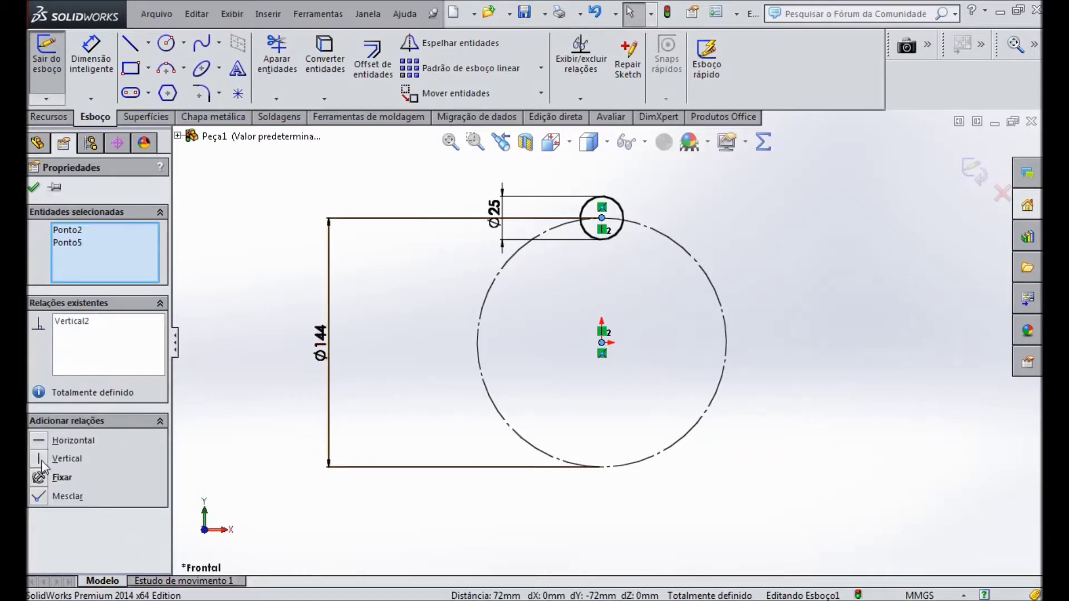
left_click(460, 551)
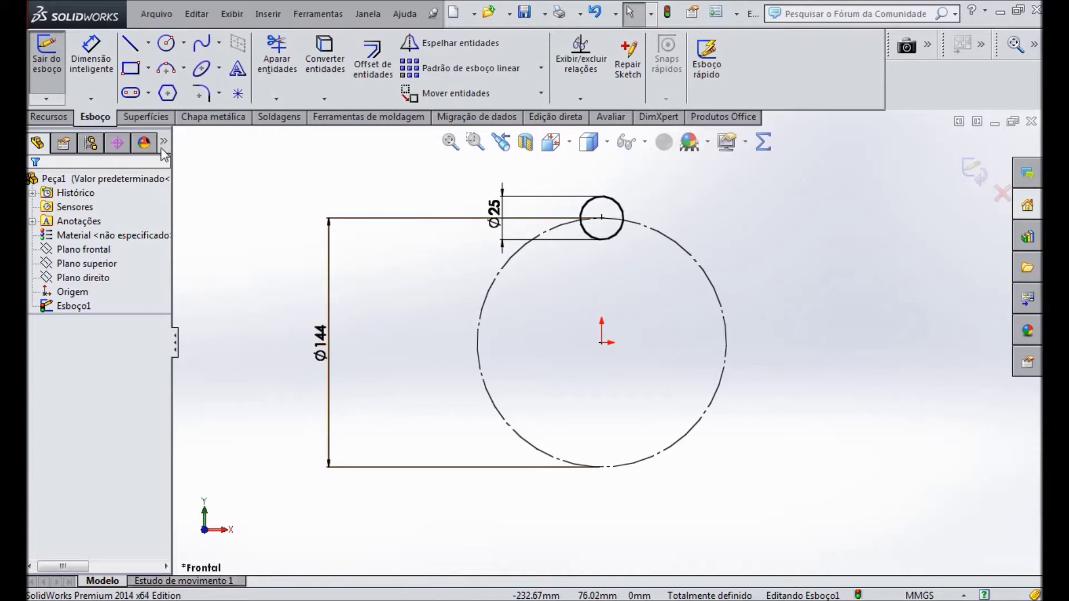
Create a circular sketch pattern of the 25 mm circle about the origin with 3 equally spaced instances over 360°.
left_click(618, 203)
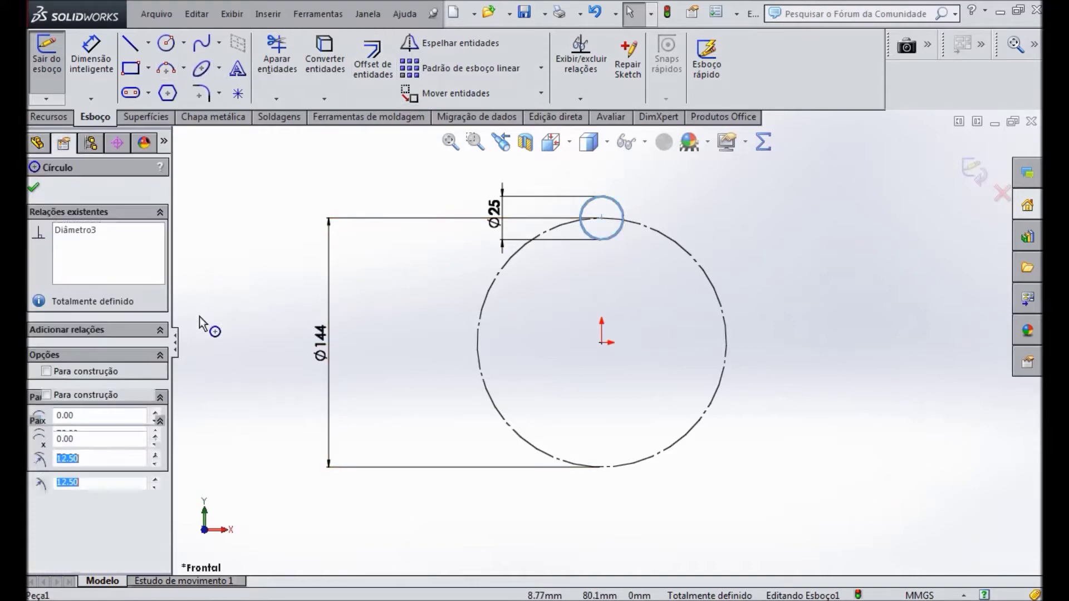
left_click(542, 69)
left_click(541, 68)
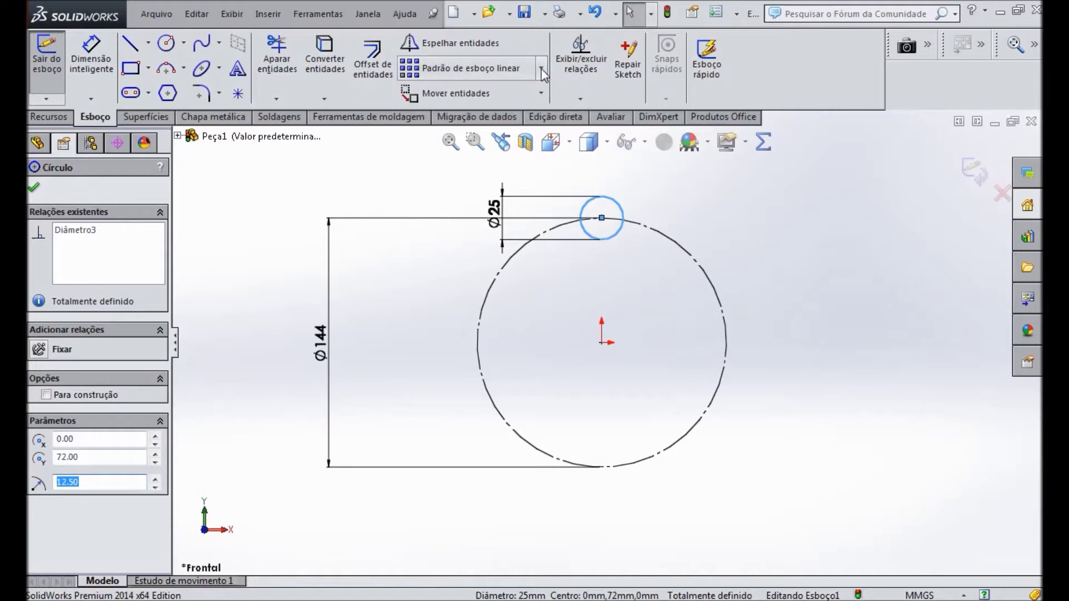
left_click(541, 68)
left_click(520, 103)
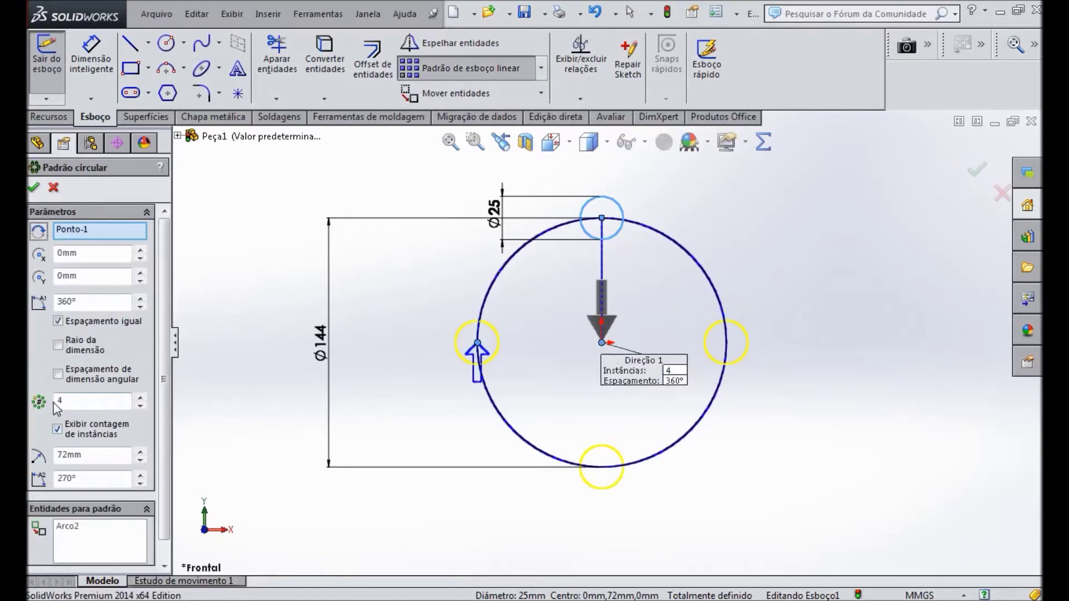
left_click(140, 405)
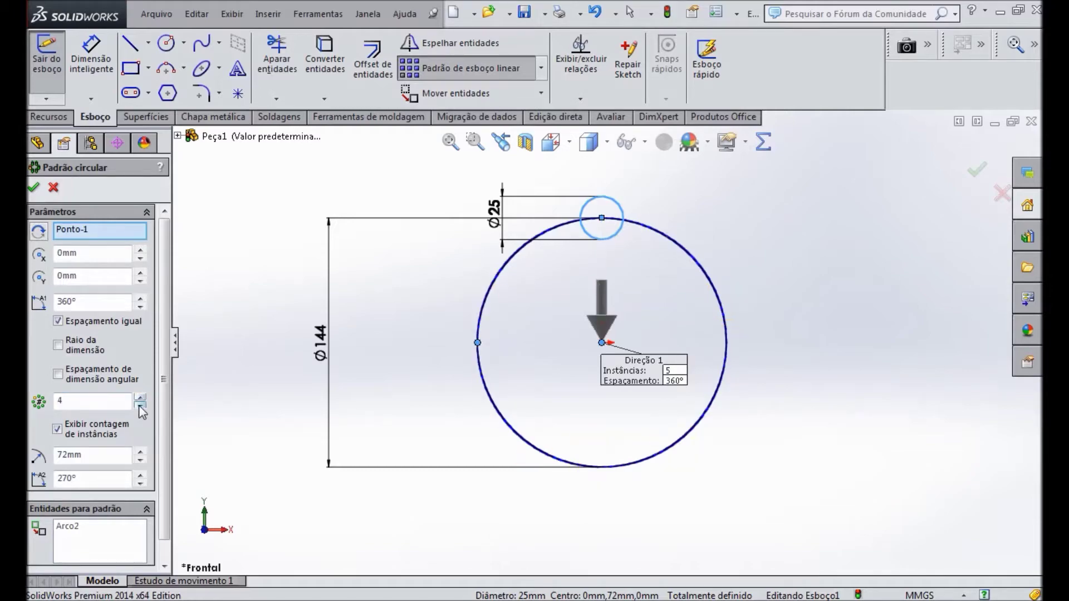
left_click(33, 188)
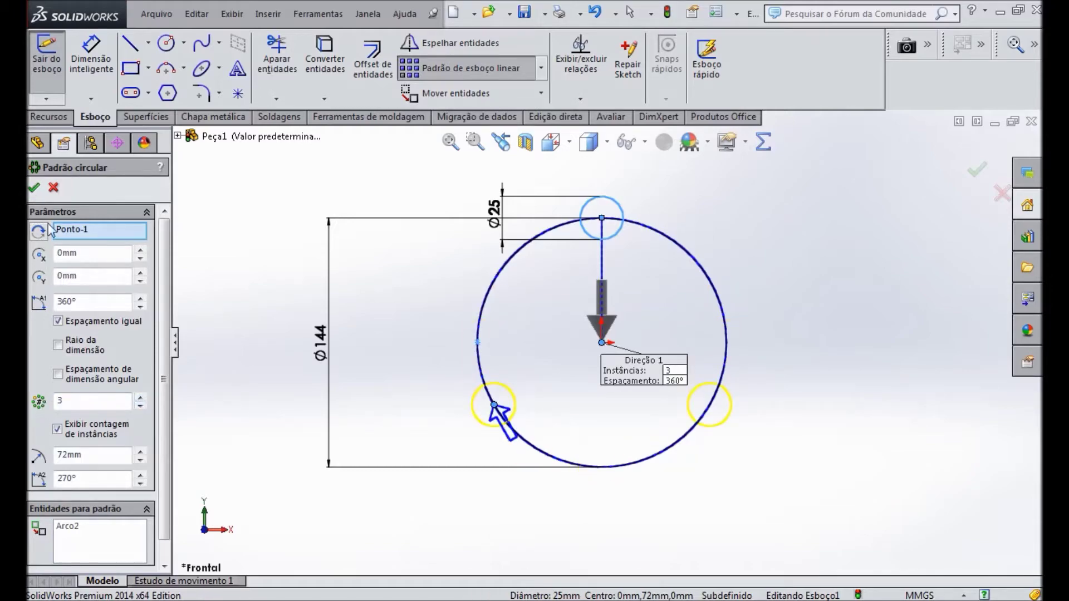
scroll(838, 293, "down", 1)
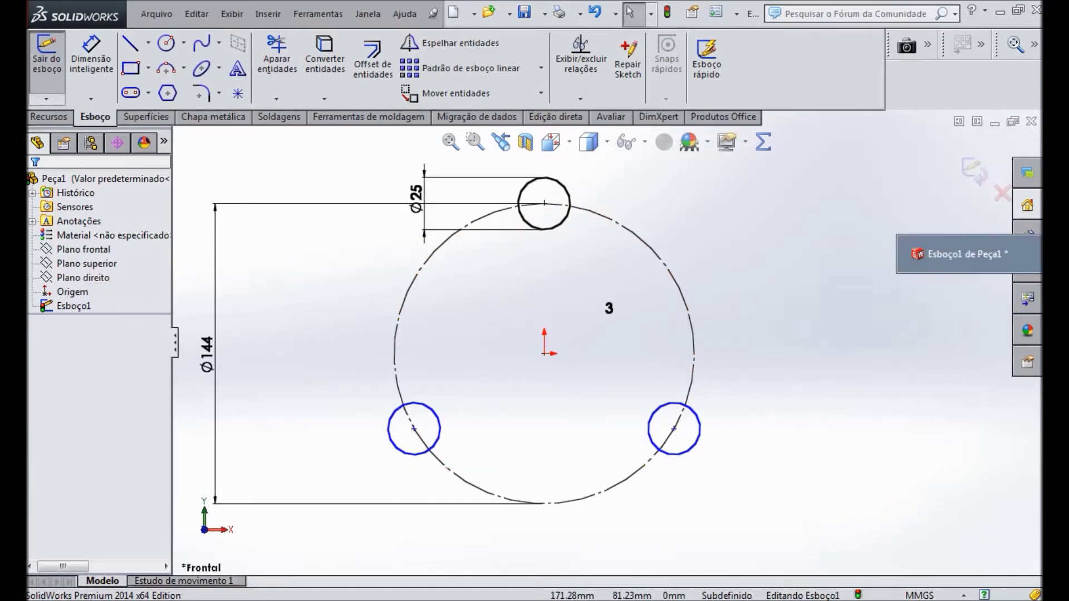
left_click(1055, 295)
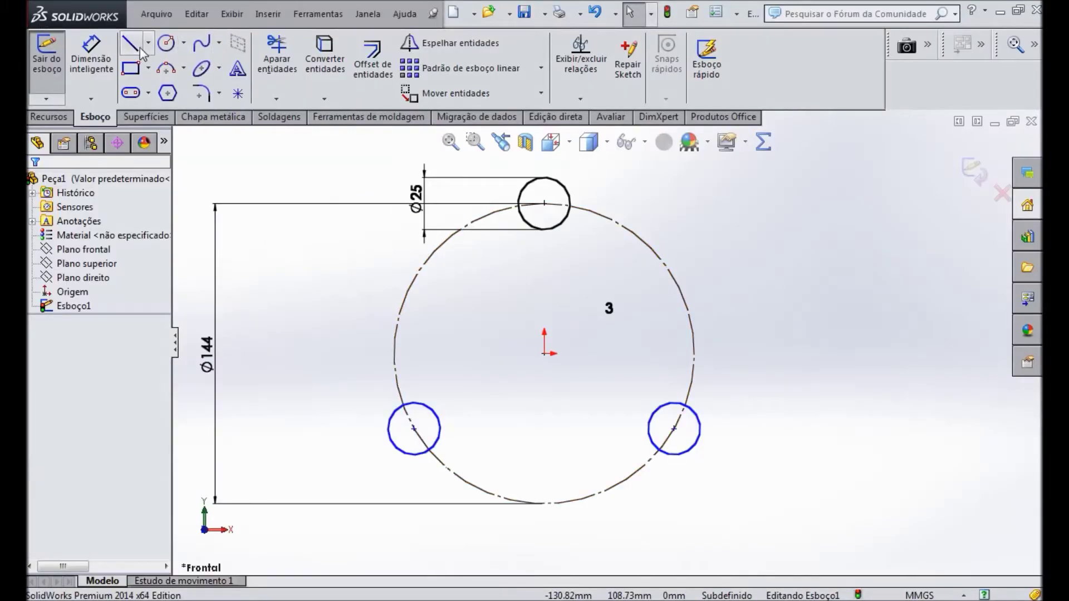
Draw a line tangent to the outer sides of the top circle and the lower-right circle.
left_click(139, 49)
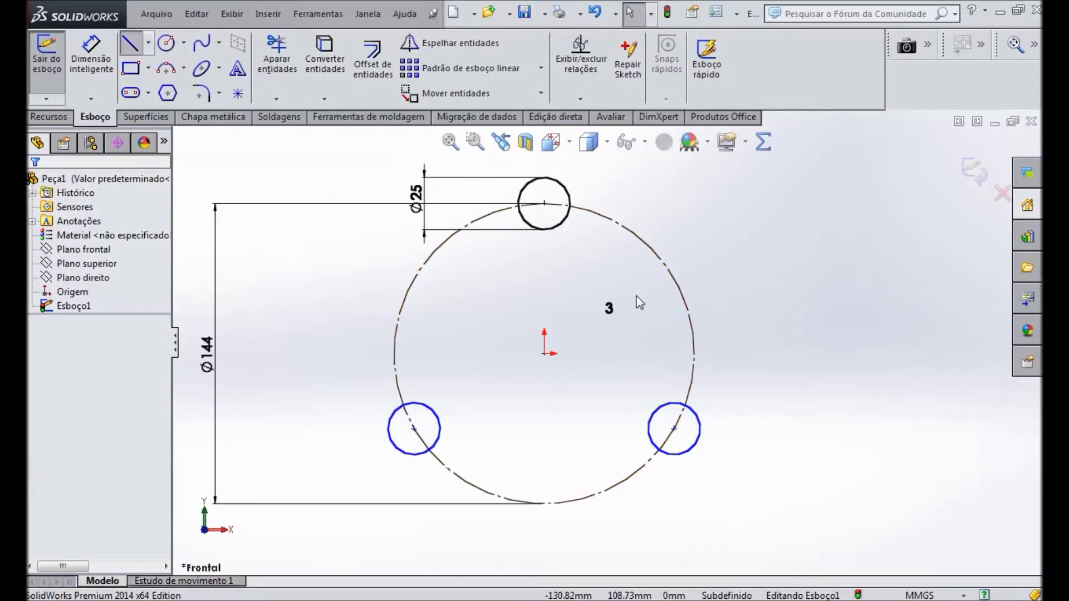
left_click(570, 203)
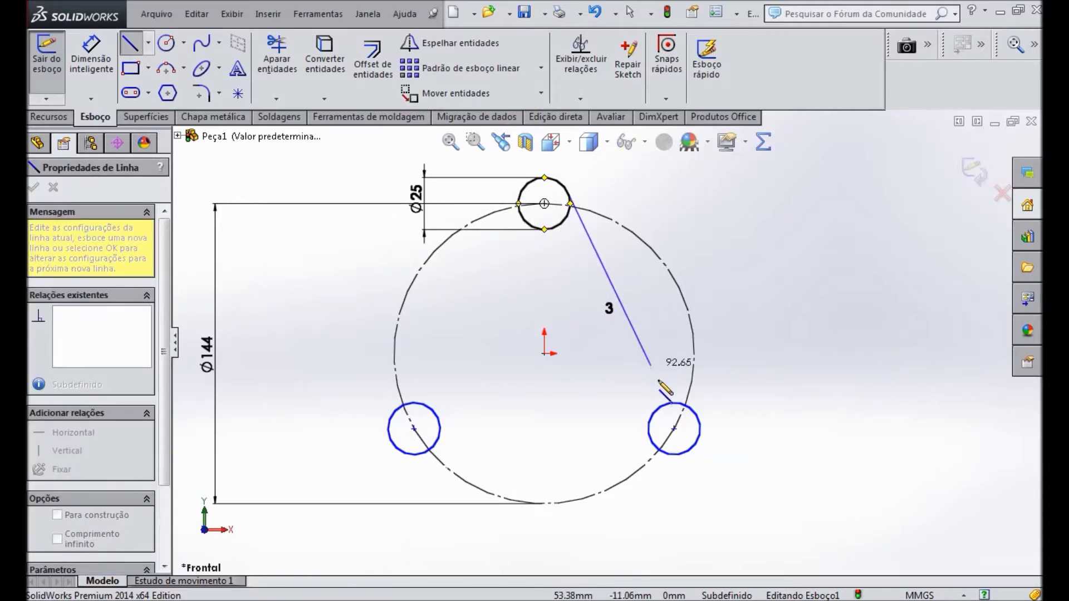
left_click(697, 422)
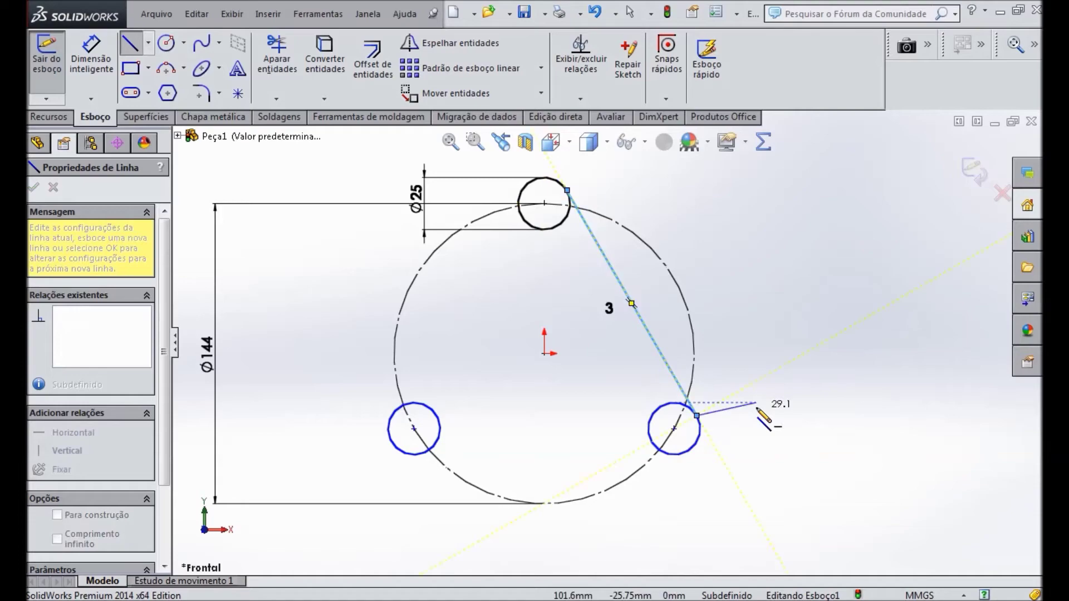
key("Escape")
Draw a line tangent to the outer sides of the top circle and the lower-left circle.
left_click(130, 43)
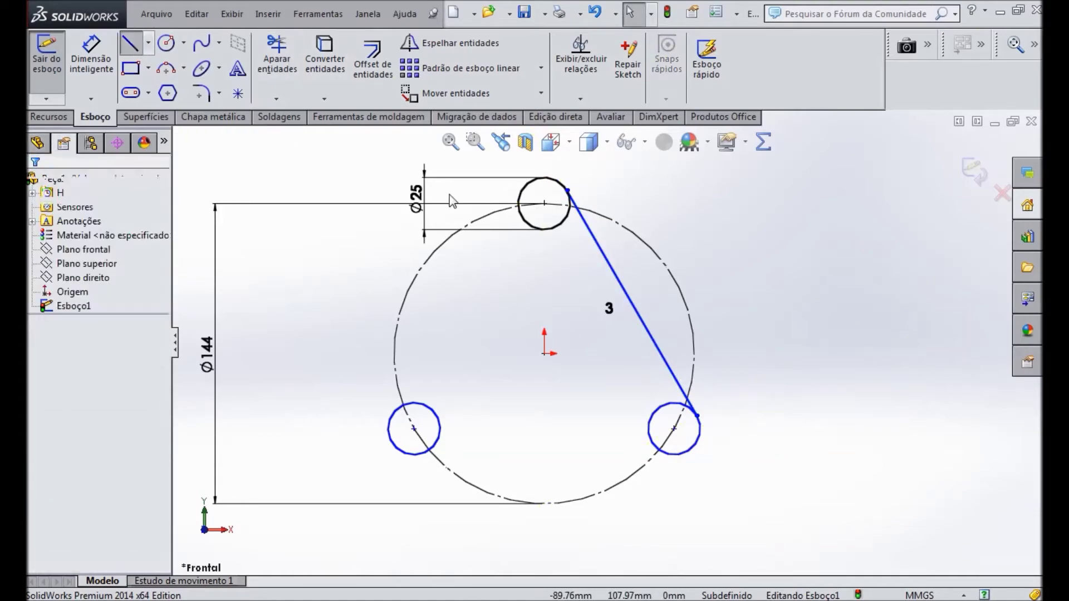
left_click(519, 203)
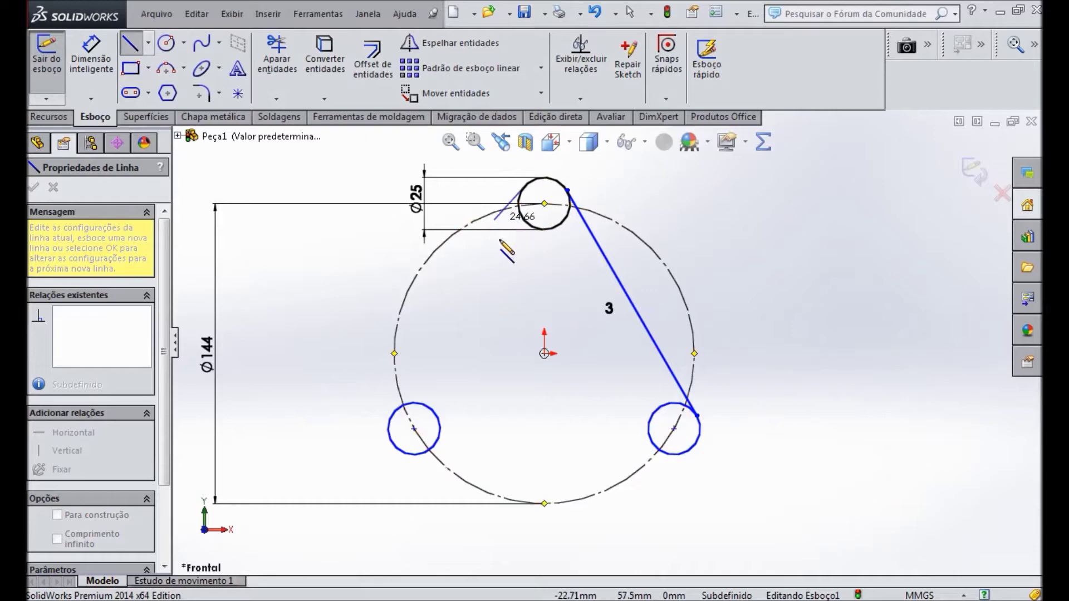
left_click(396, 417)
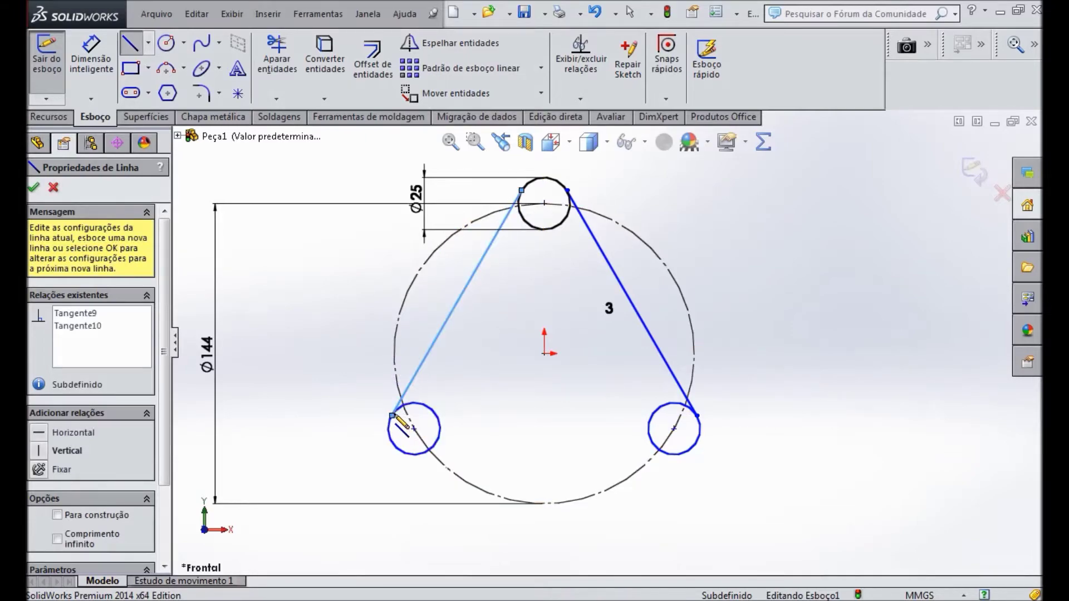
key("Escape")
Draw a horizontal line tangent to the undersides of the two lower circles.
left_click(130, 45)
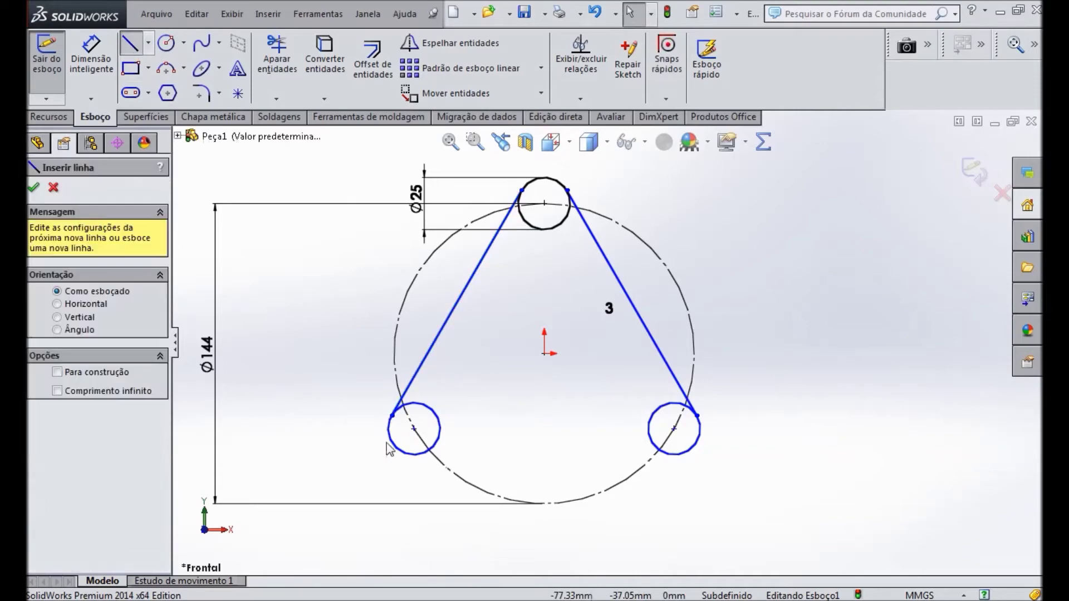
left_click(413, 454)
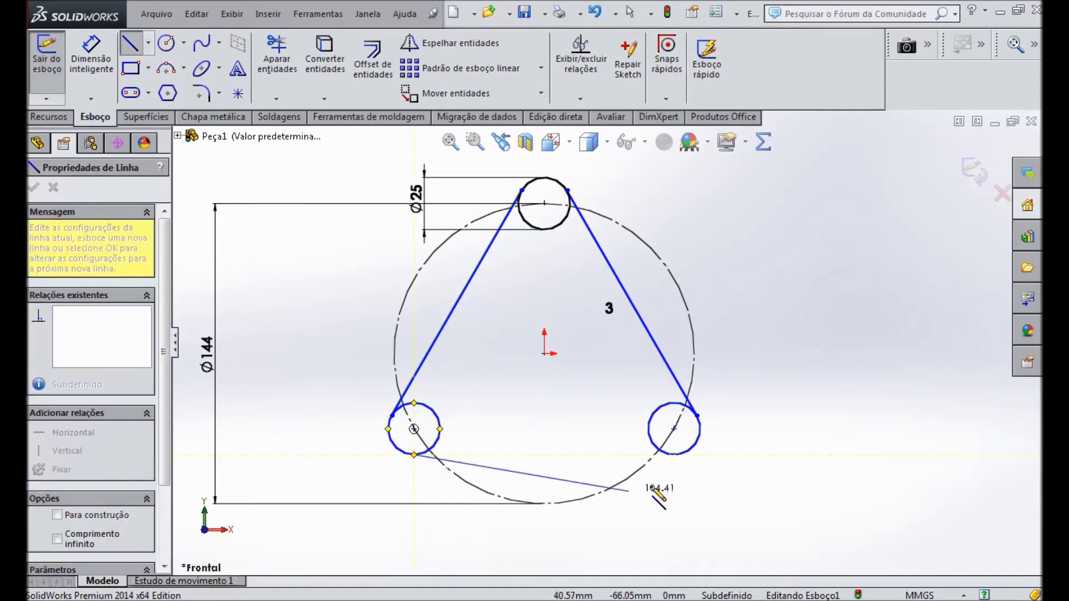
left_click(674, 455)
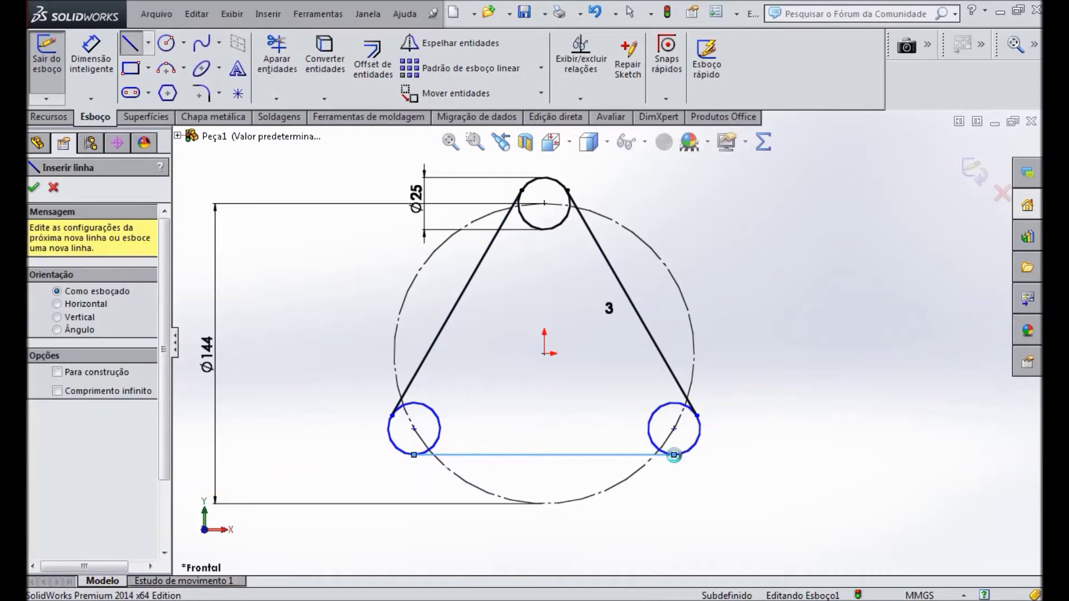
key("Escape")
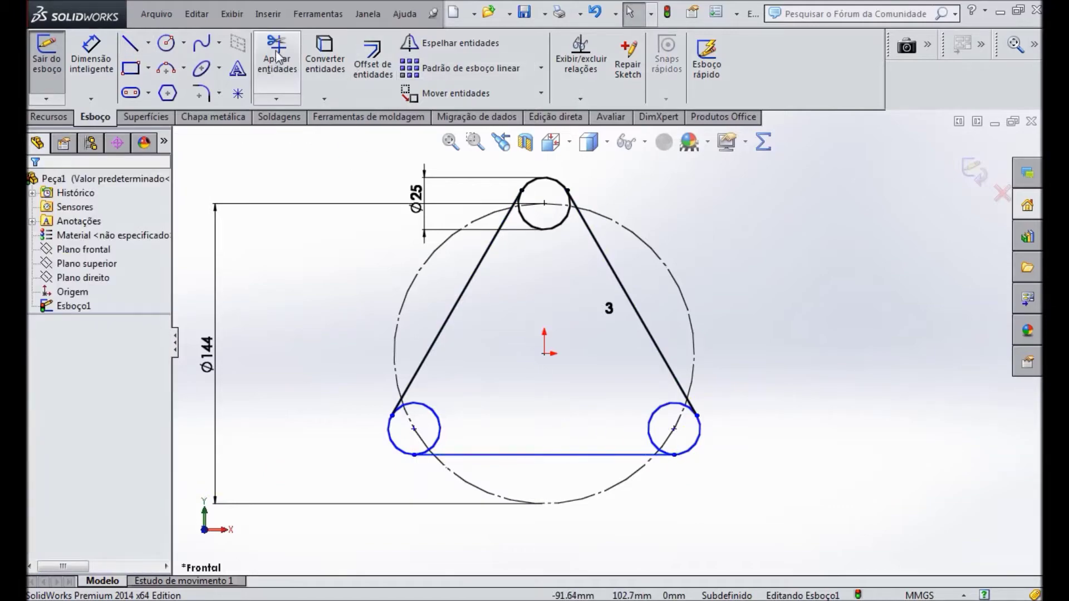
Trim away the outer arcs of the three 25 mm circles, leaving only the inward-facing arcs between the tangent lines.
left_click(277, 59)
left_click(539, 188)
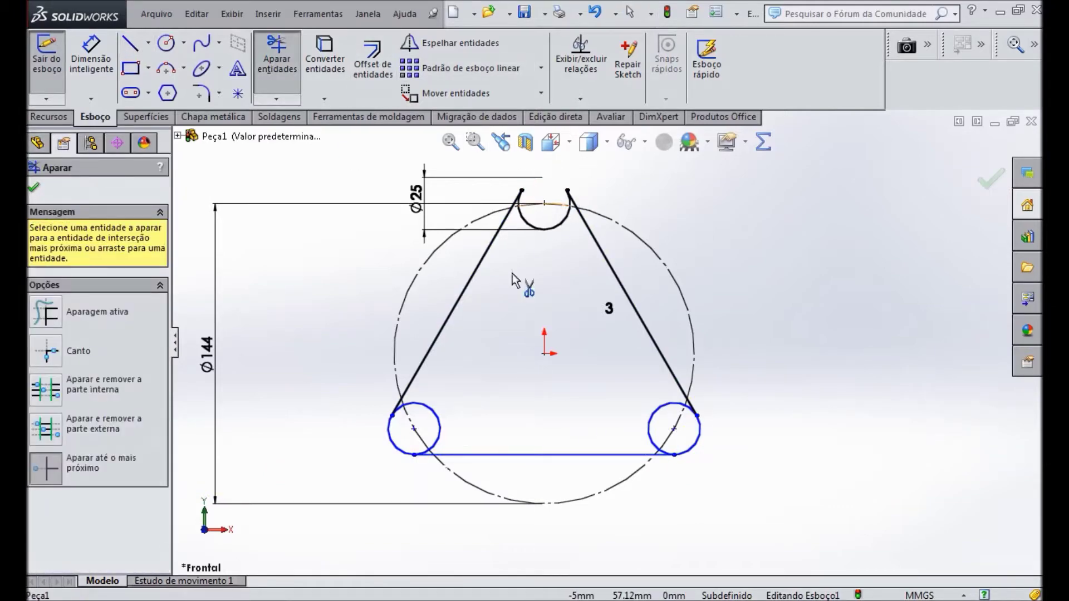
left_click(388, 447)
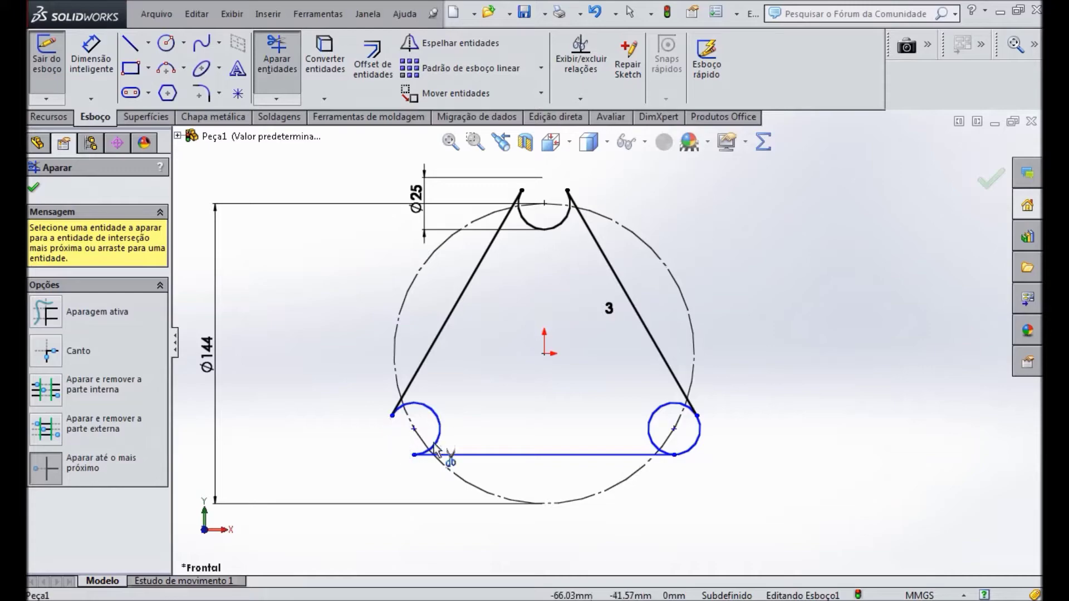
left_click(698, 448)
left_click(34, 187)
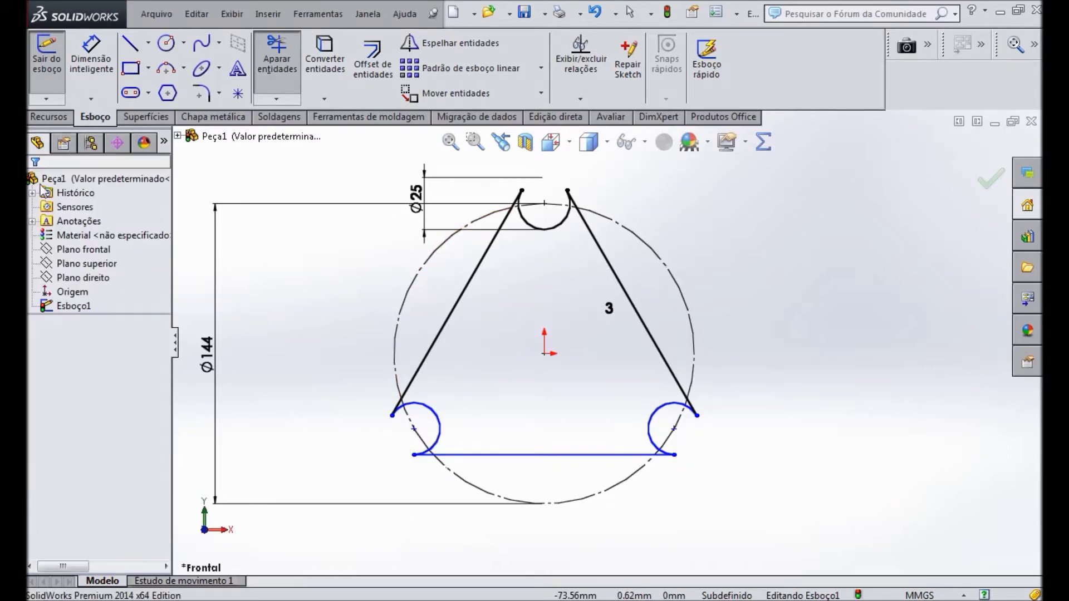
Dimension the vertical distance from the origin to the bottom horizontal line.
left_click(91, 56)
left_click(544, 353)
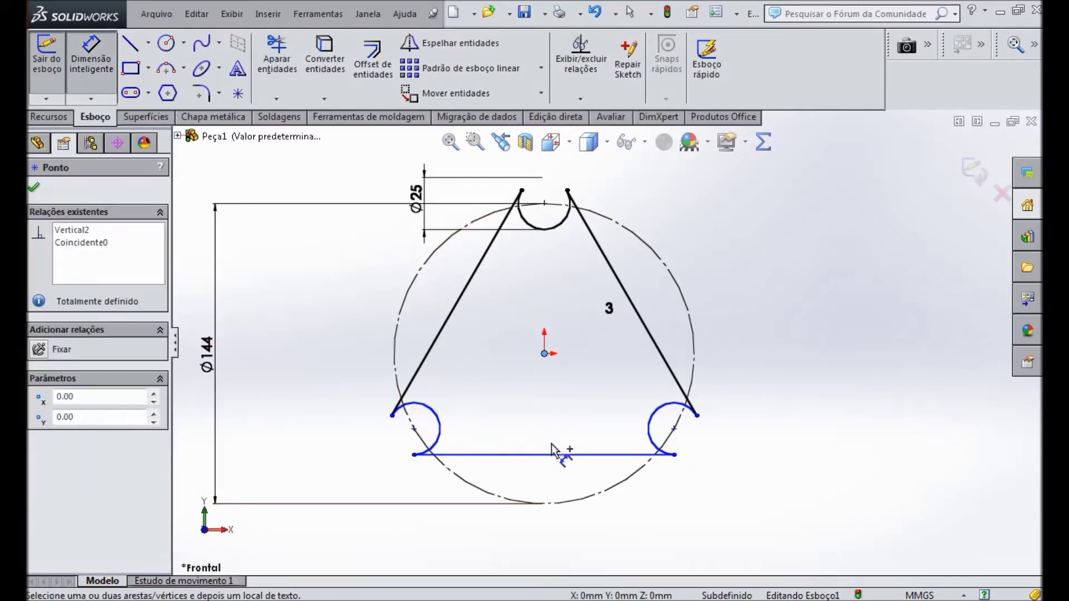
left_click(557, 455)
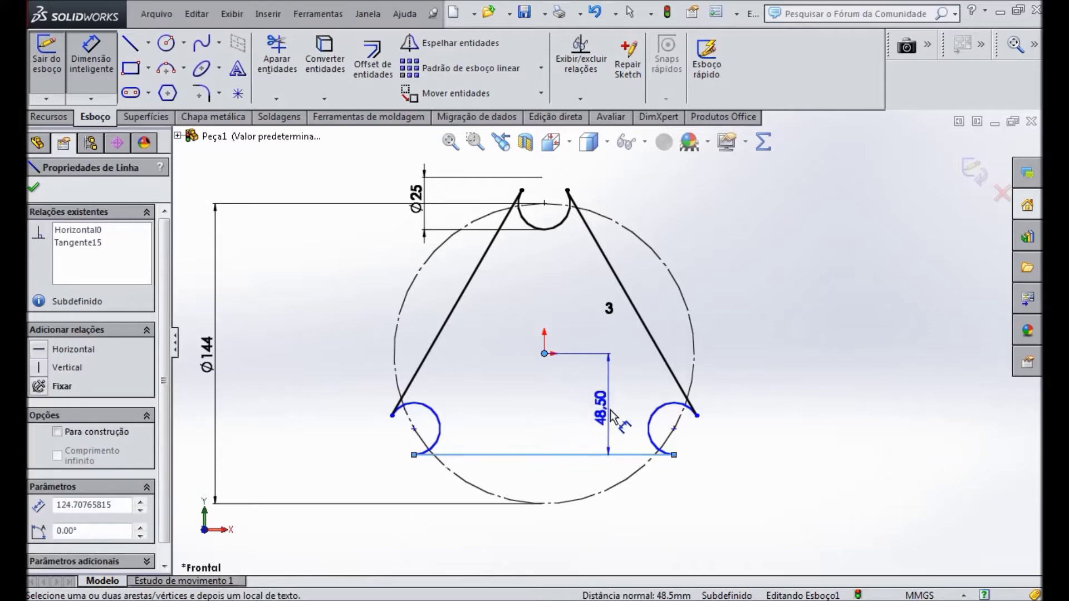
left_click(611, 410)
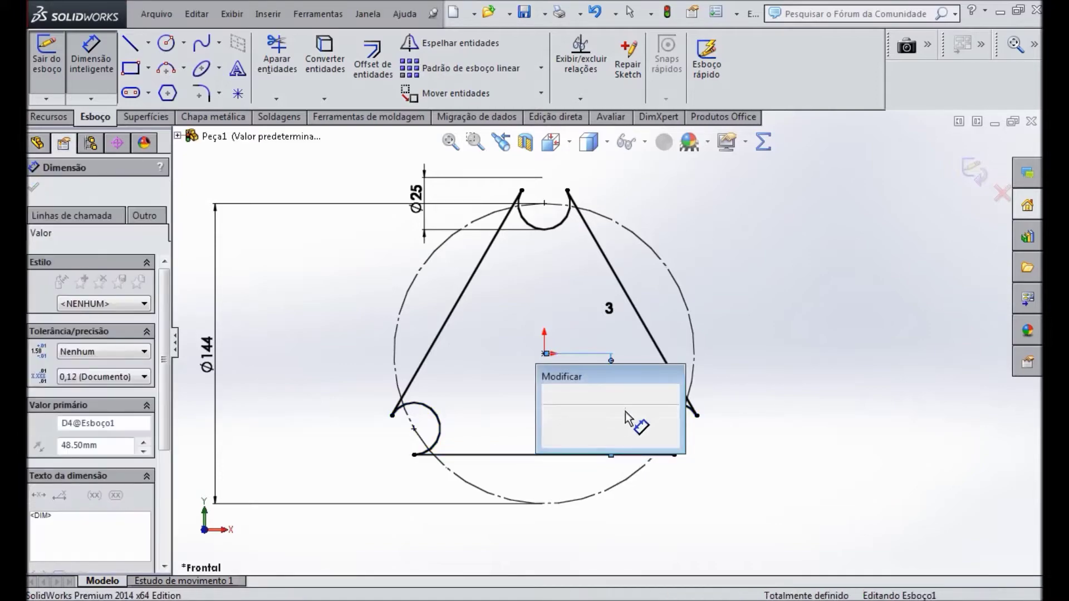
key("Return")
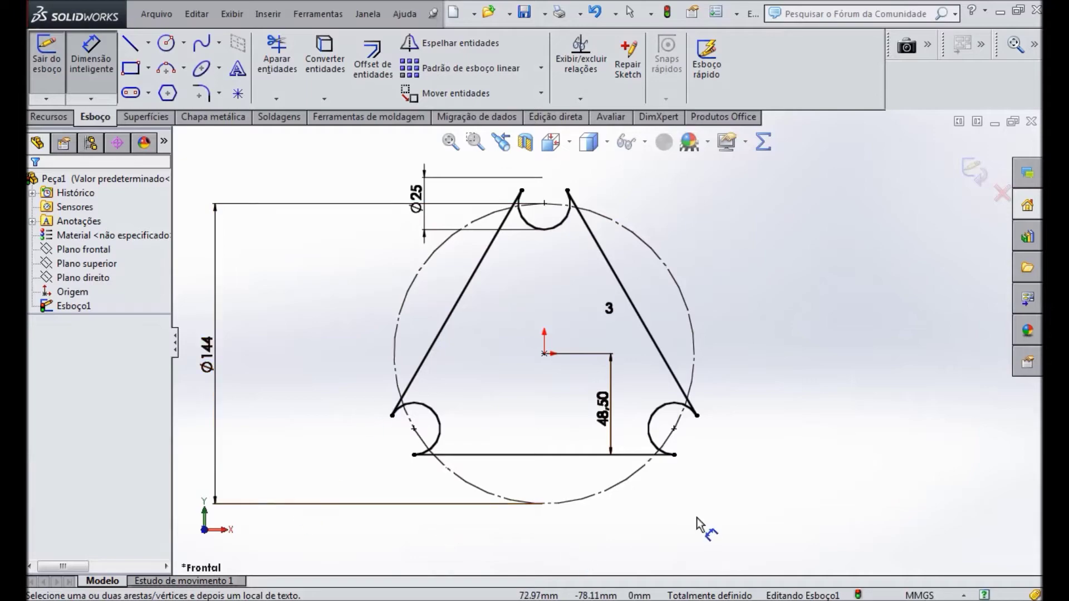
Extrude the triangular profile 10 mm with the mid-plane end condition, checking the plate thickness against the Aula 17 drawing in Adobe Reader.
left_click(60, 119)
left_click(60, 61)
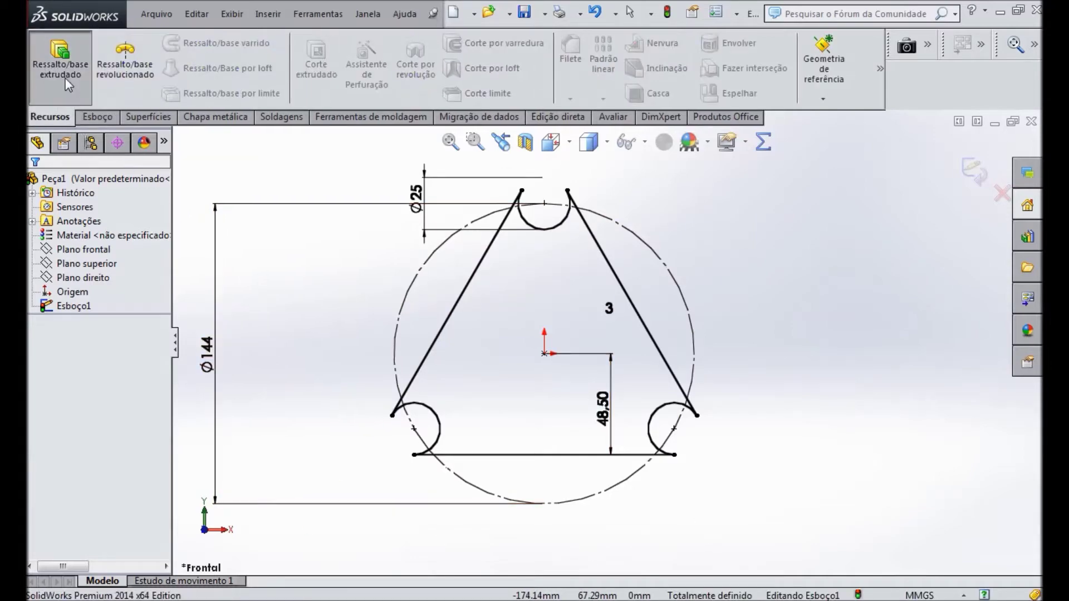
left_click(155, 278)
left_click(114, 344)
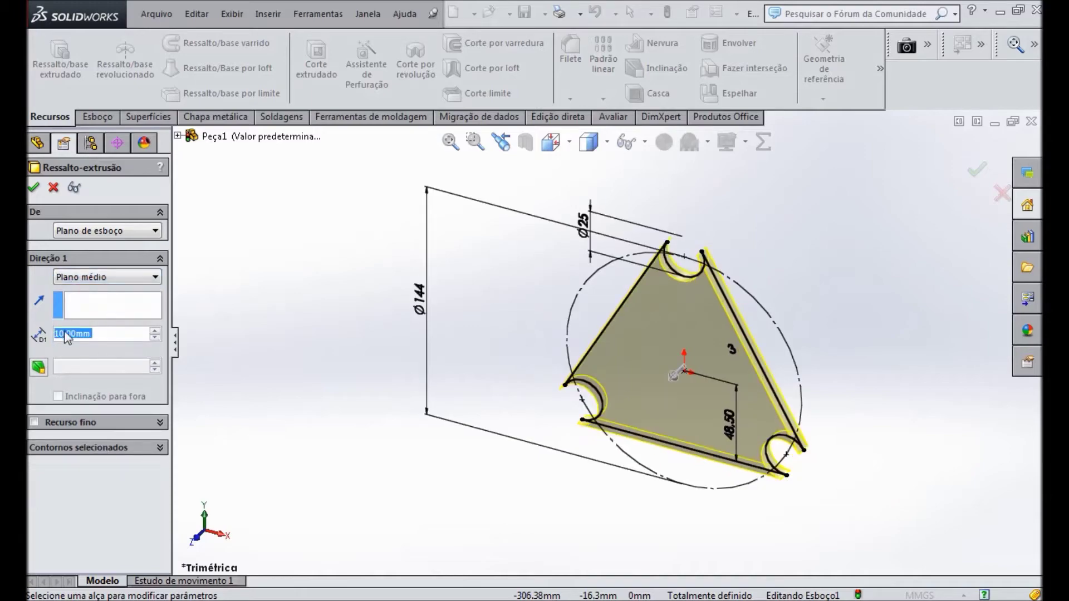
key("alt+Tab")
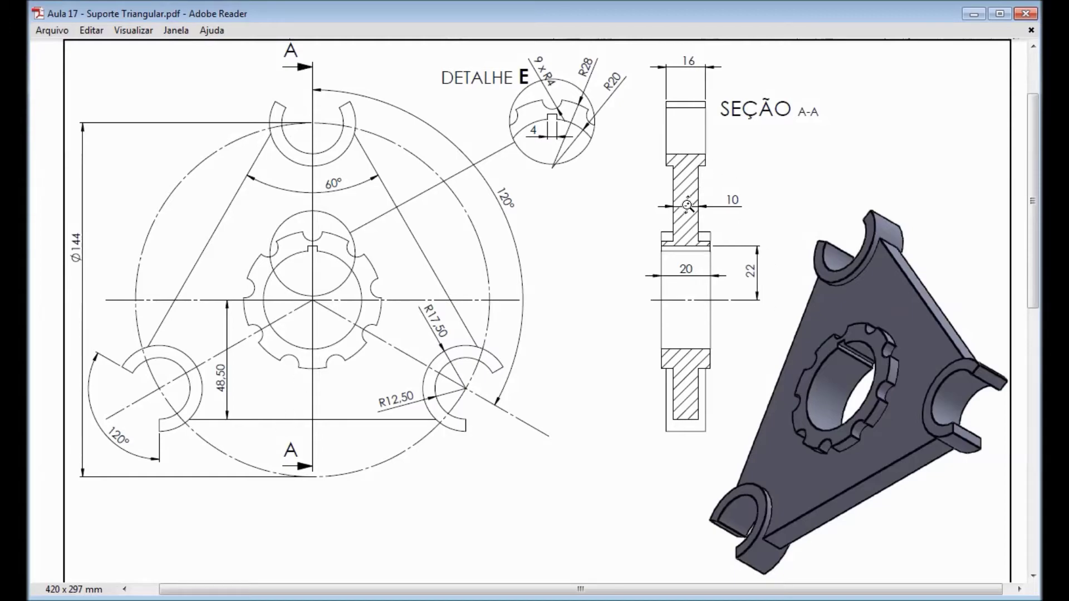
key("alt+Tab")
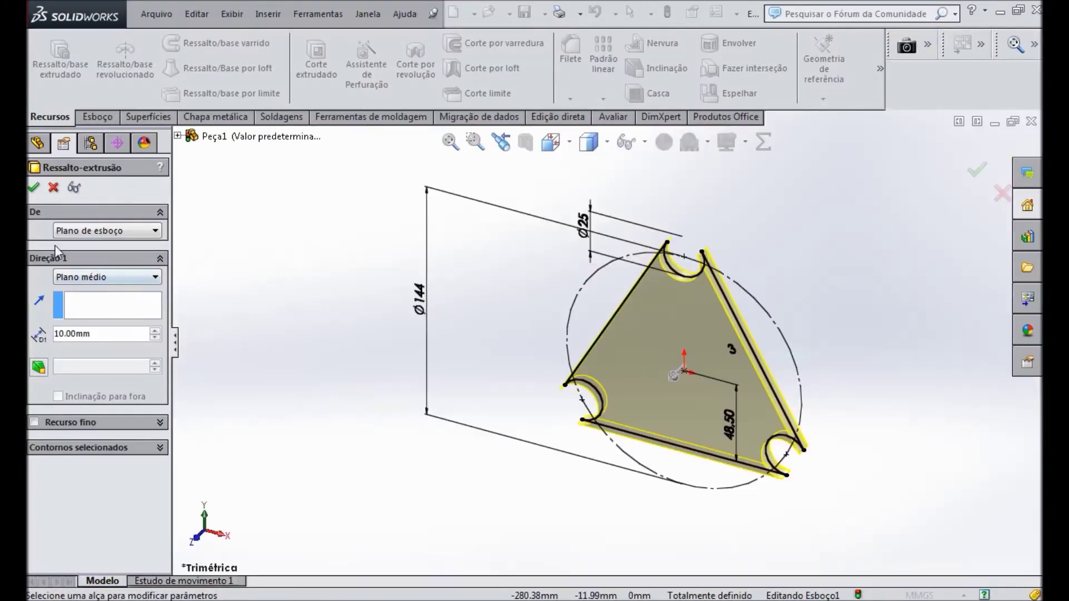
left_click(33, 188)
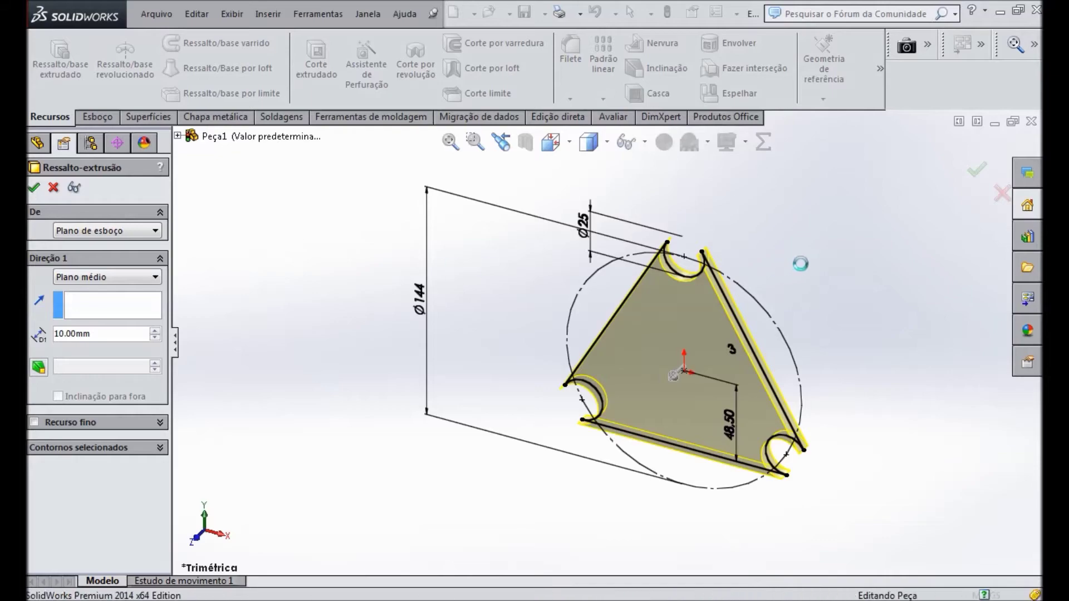
Start a sketch on the plate's front face and draw a solid-line circle of about 19.6 mm radius centred on the origin.
left_click(703, 312)
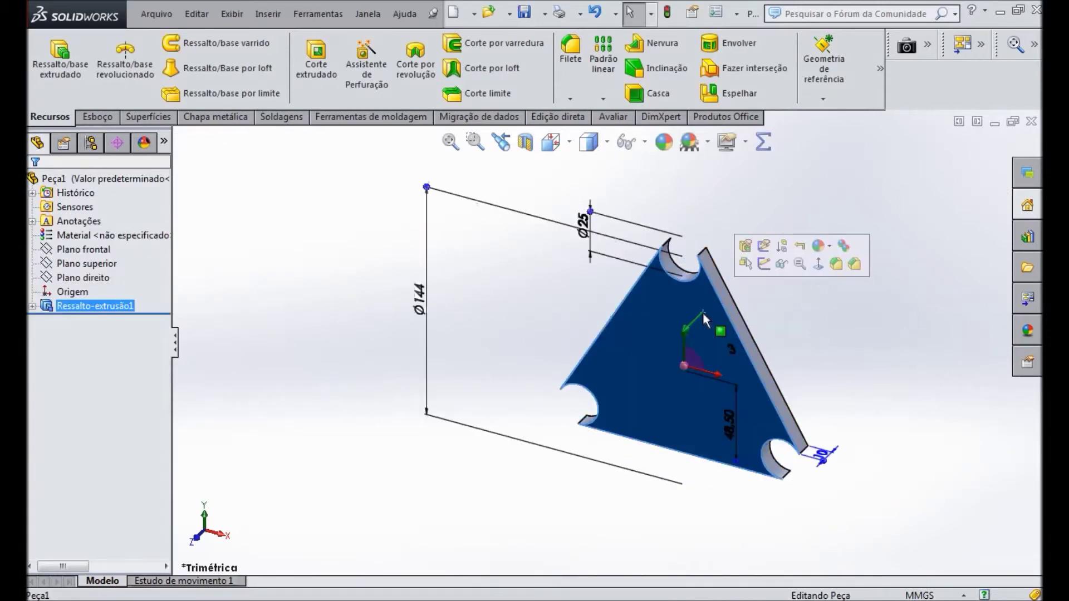
left_click(748, 265)
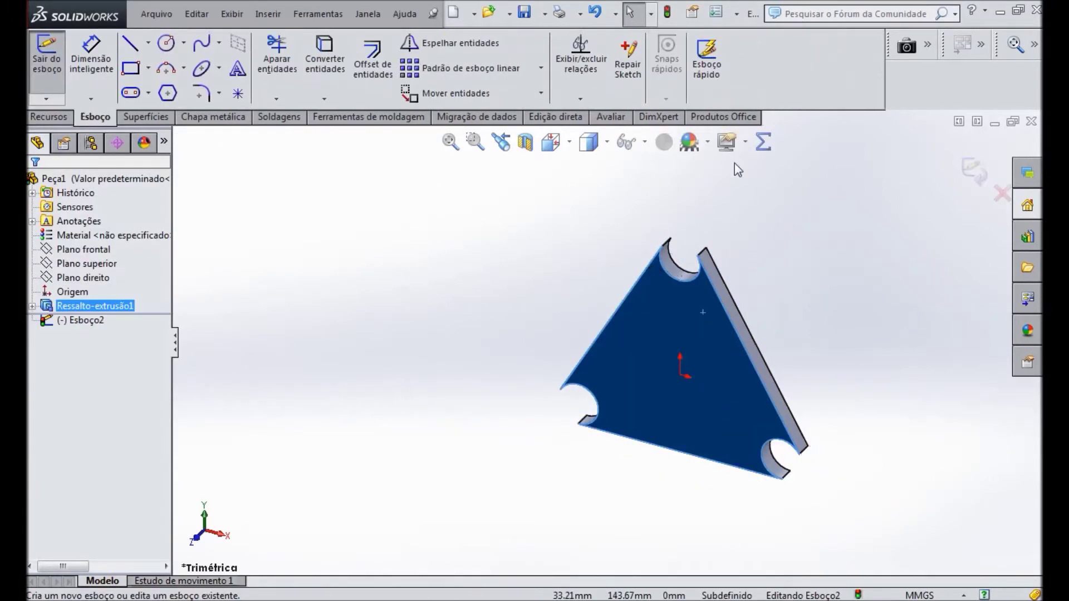
left_click(166, 43)
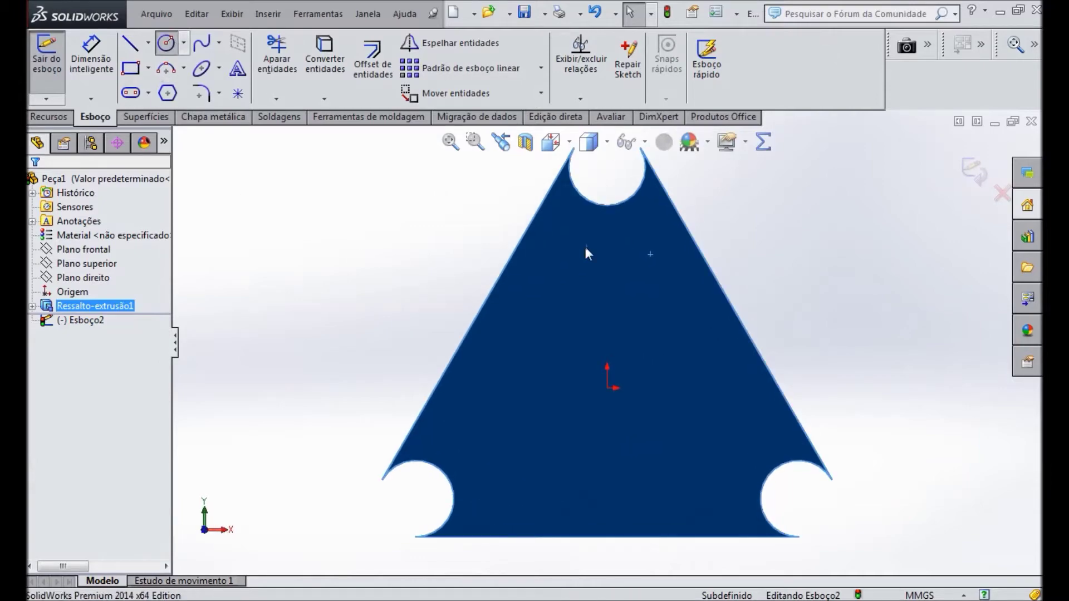
left_click(606, 388)
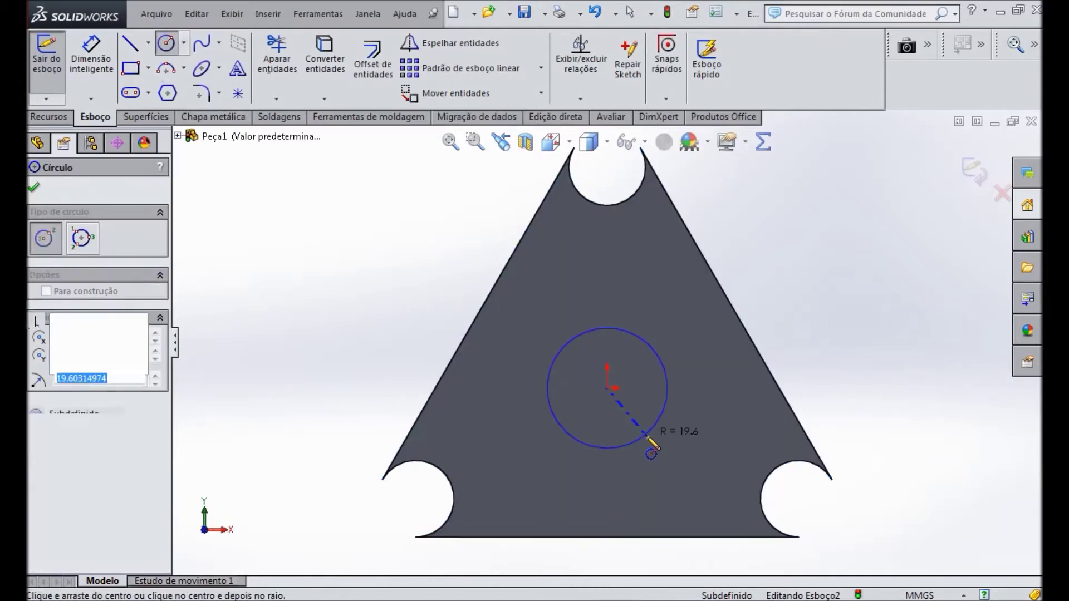
left_click(647, 434)
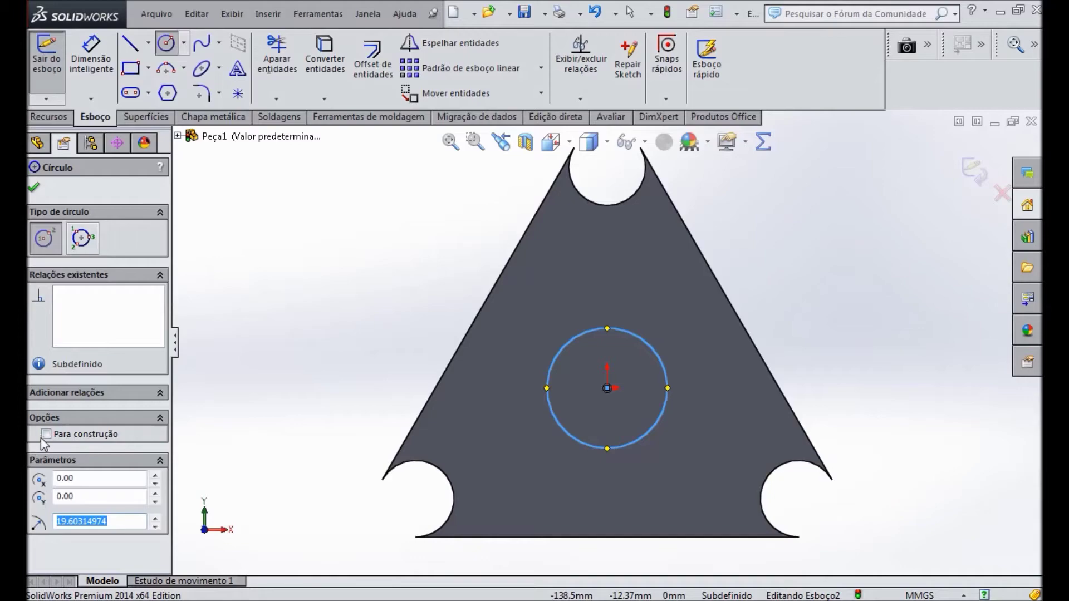
left_click(46, 434)
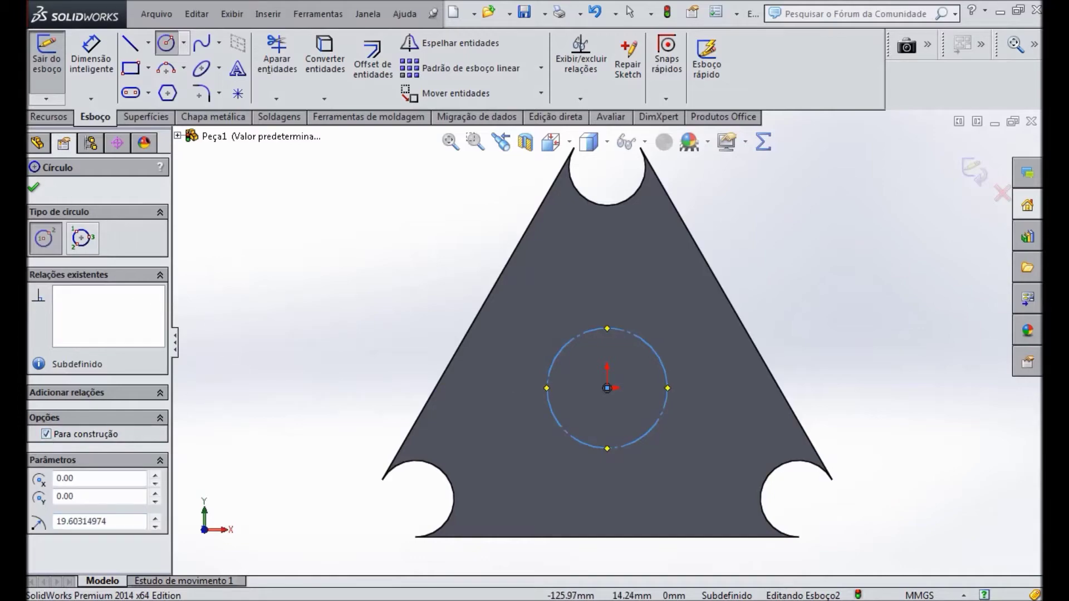
left_click(46, 434)
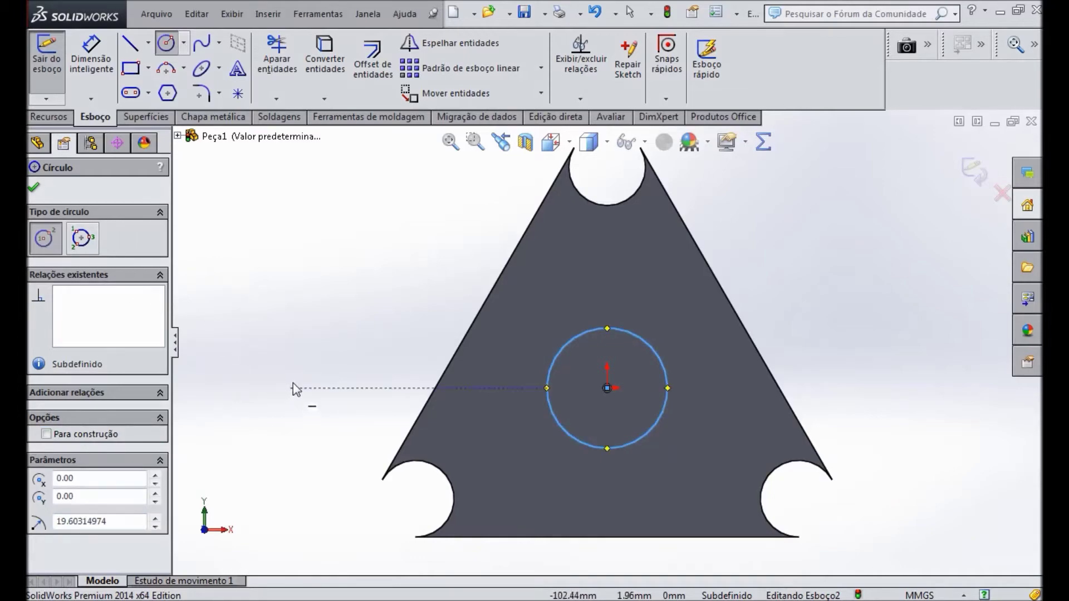
left_click(34, 190)
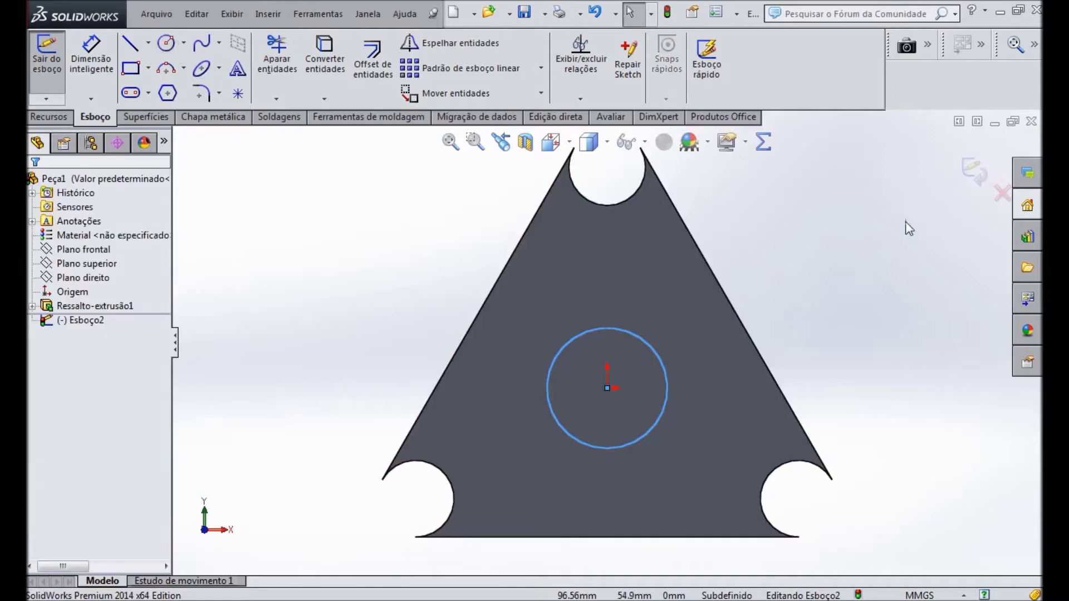
Dimension the central circle to a 56 mm diameter.
key("alt+Tab")
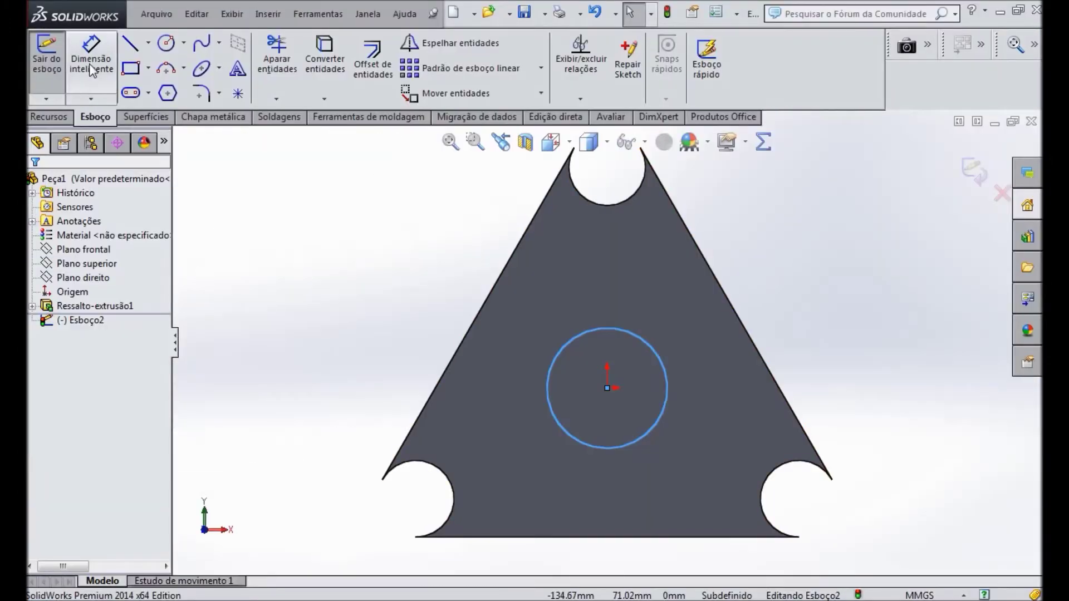
left_click(556, 361)
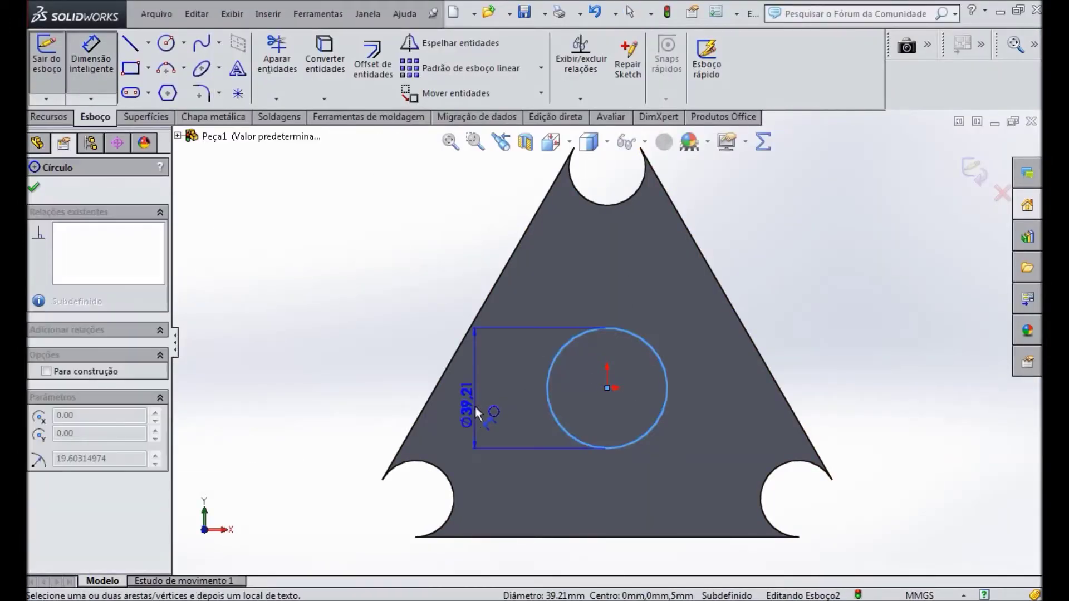
left_click(470, 419)
type("28")
key("BackSpace")
key("BackSpace")
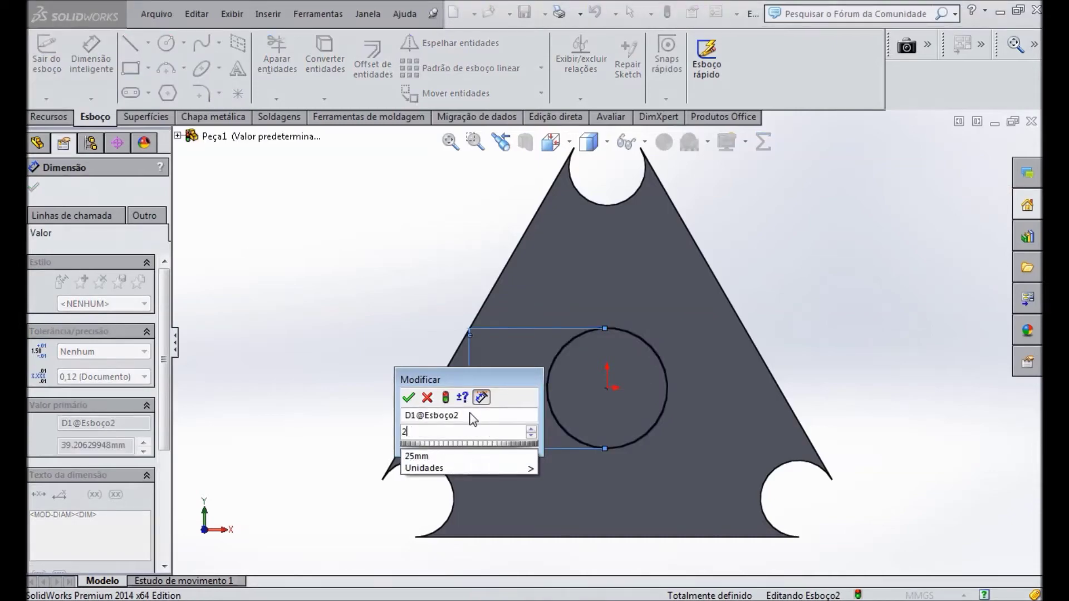
type("56")
key("Return")
key("Escape")
Draw a small circle centred on the top quadrant point of the 56 mm circle and set its diameter to 8 mm.
left_click(166, 43)
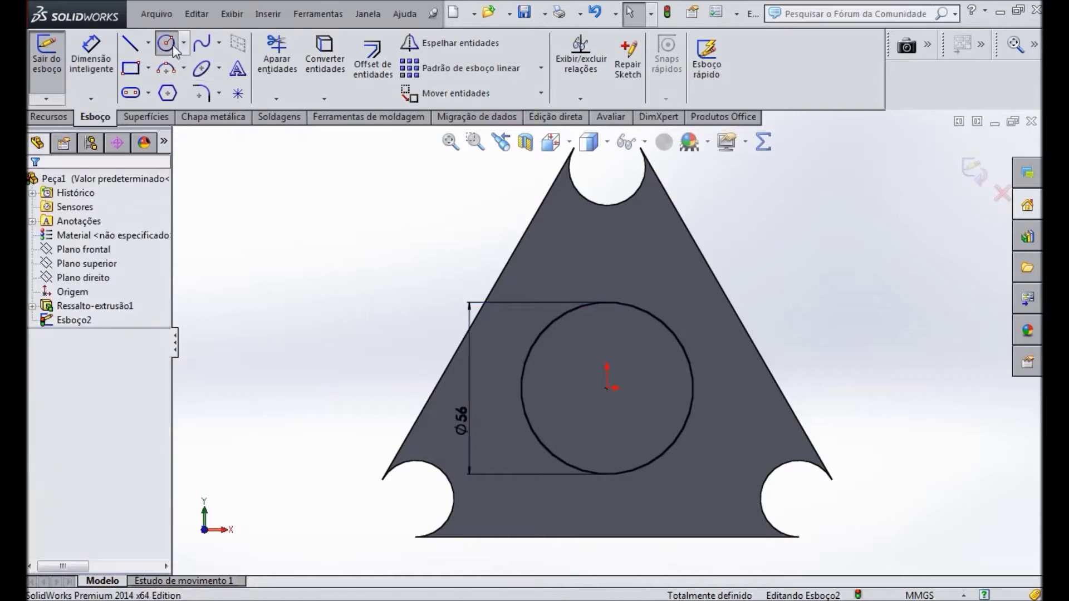
left_click(614, 319)
left_click(32, 191)
left_click(91, 56)
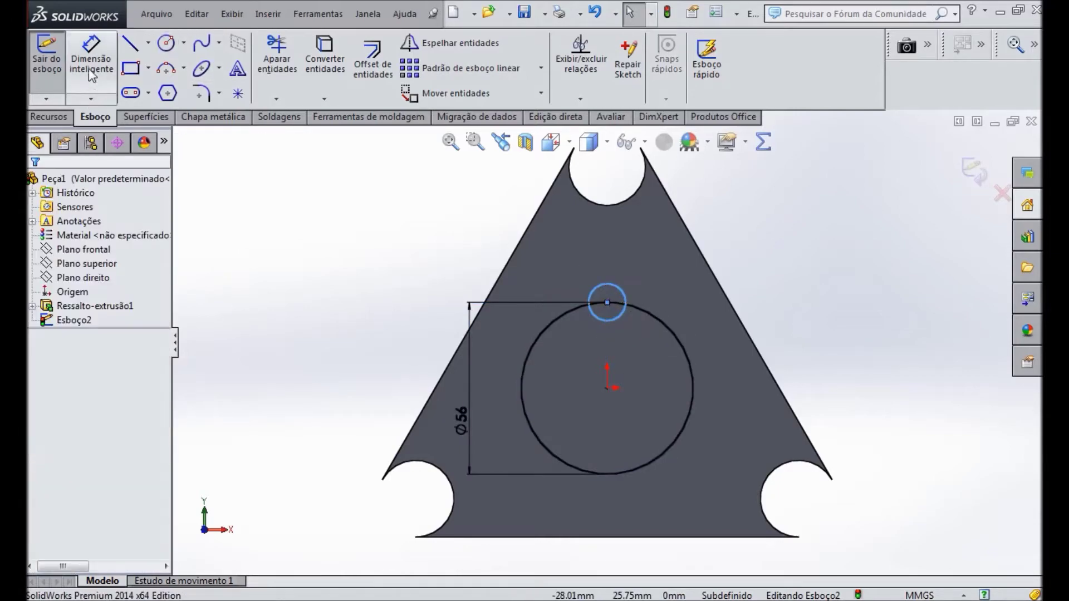
left_click(622, 295)
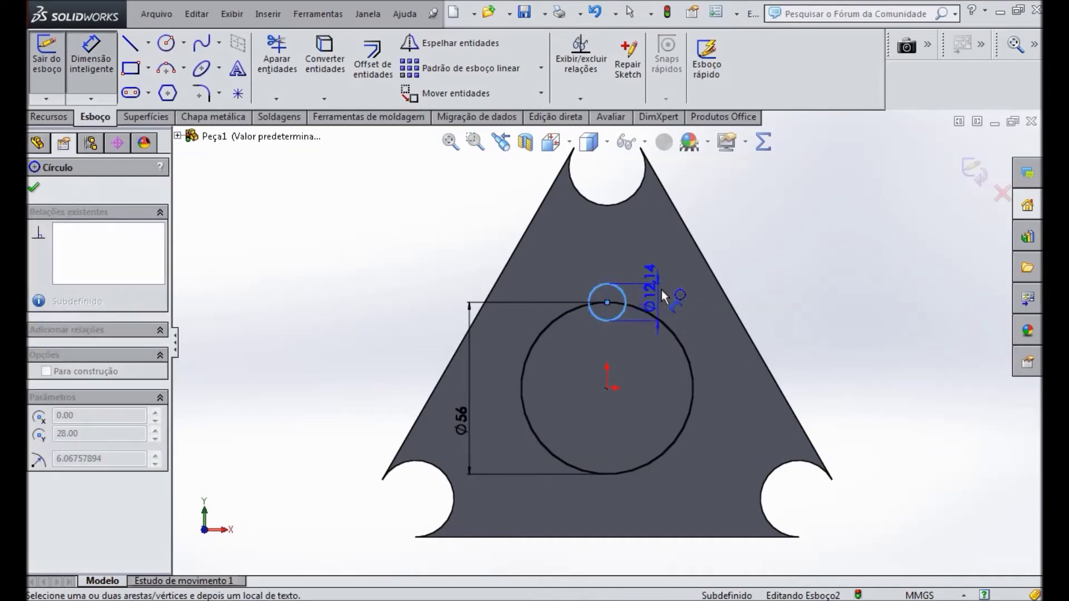
left_click(661, 291)
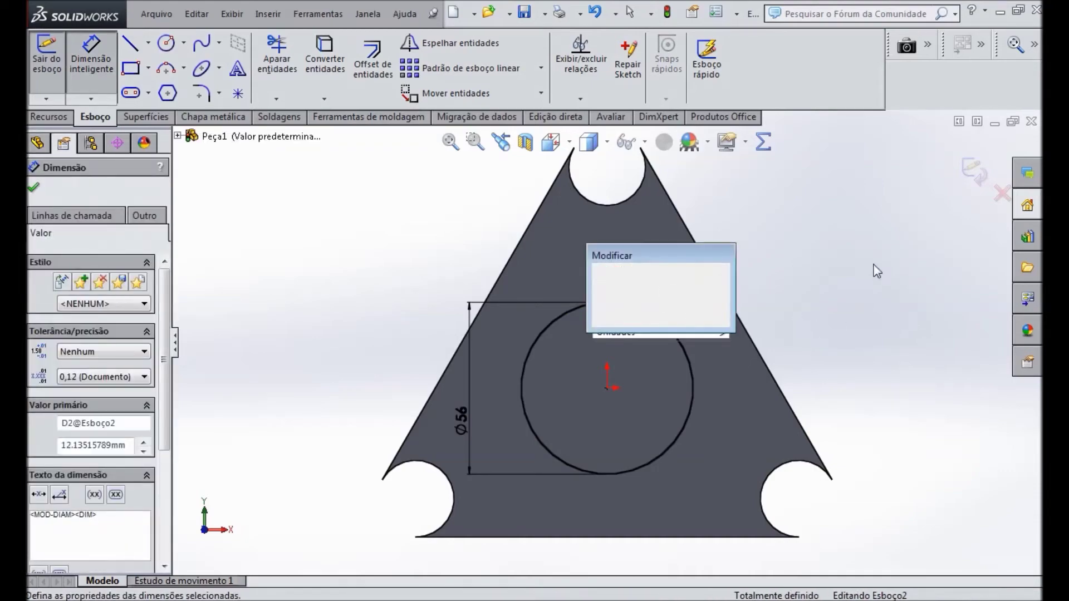
key("Return")
Check the distance from the small circle's centre to the origin and the sketch relations on that centre point.
left_click(607, 302)
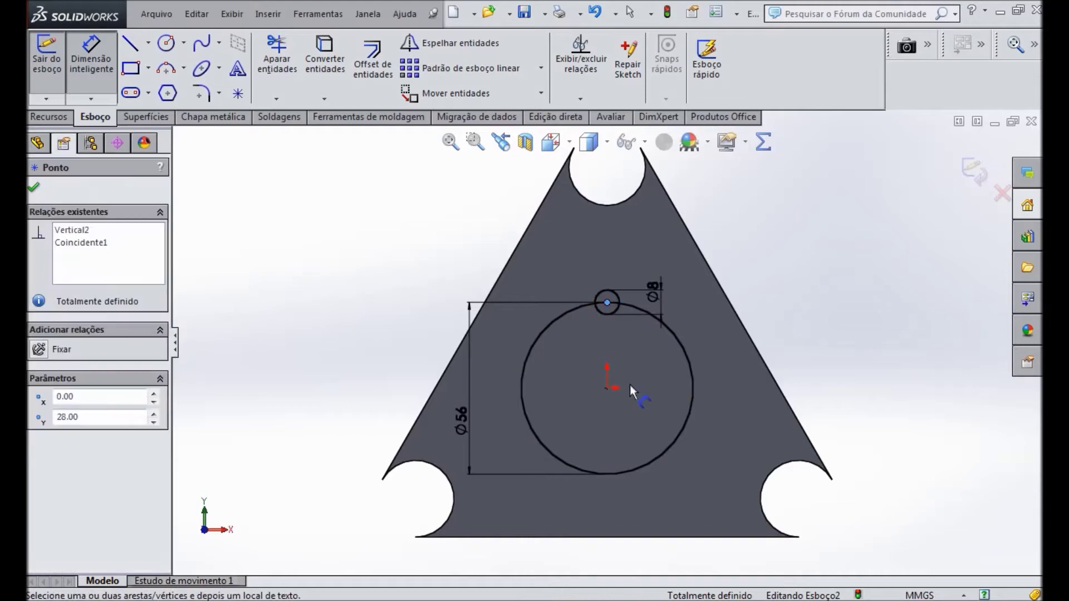
key("Escape")
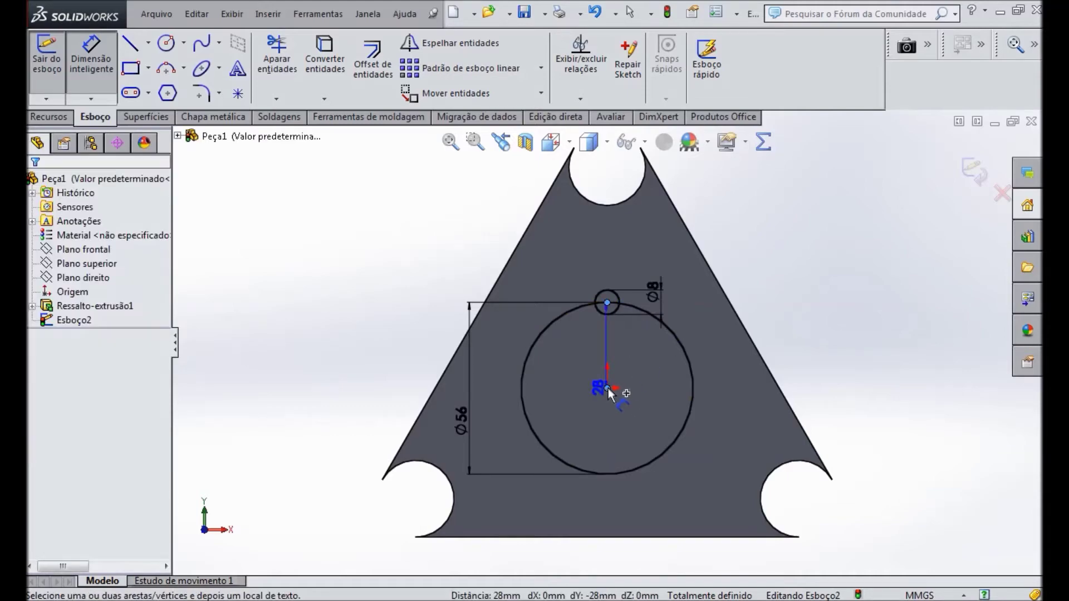
key("Escape")
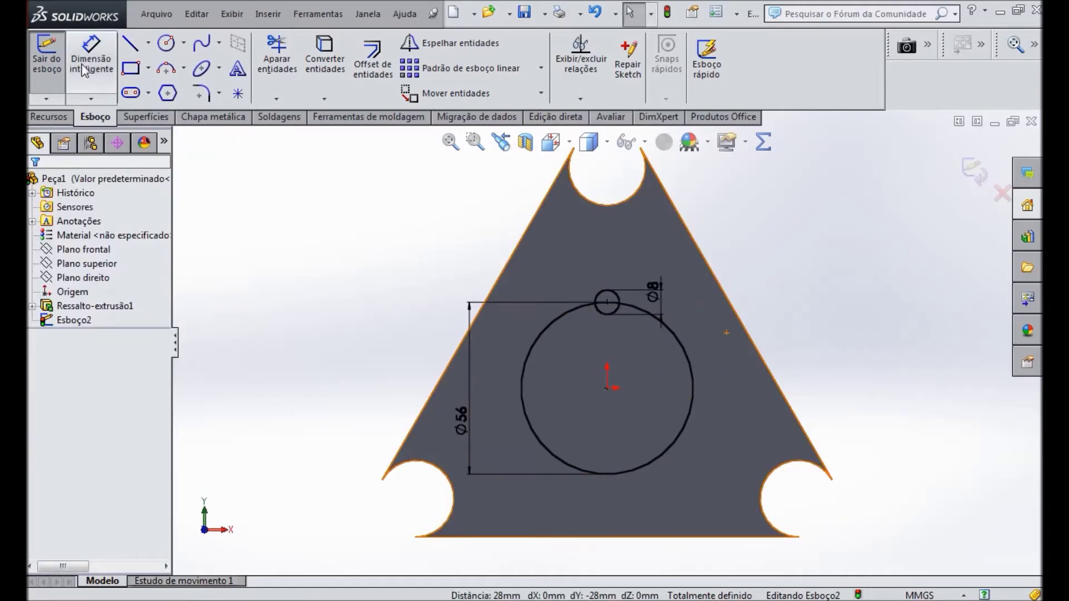
left_click(607, 302)
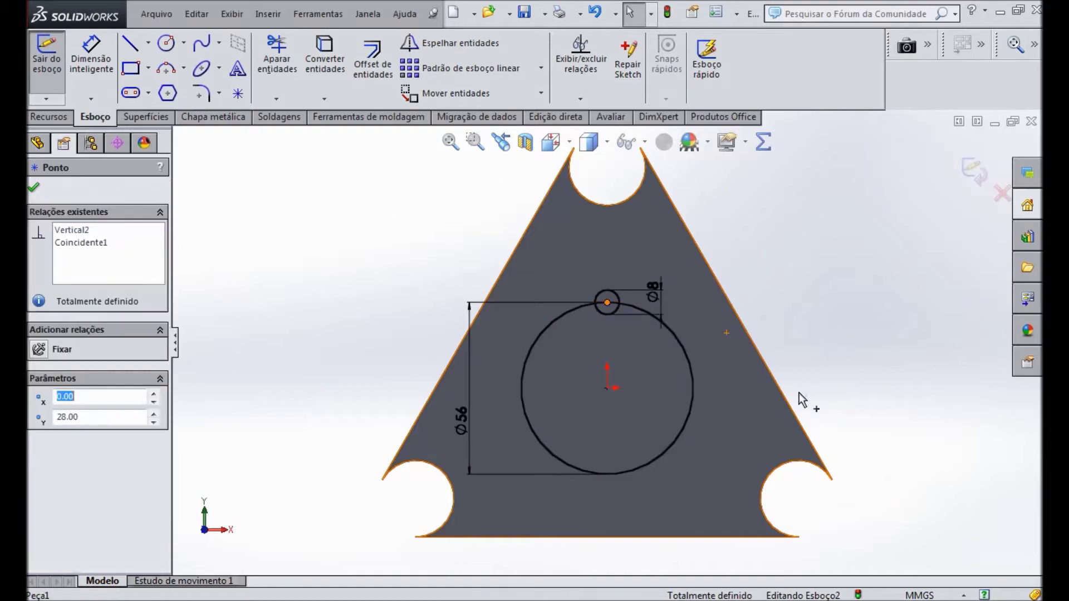
Inspect the existing relations between the 8 mm circle's centre point and the centre point of the 56 mm circle.
left_click(607, 388)
left_click(609, 390, "ctrl")
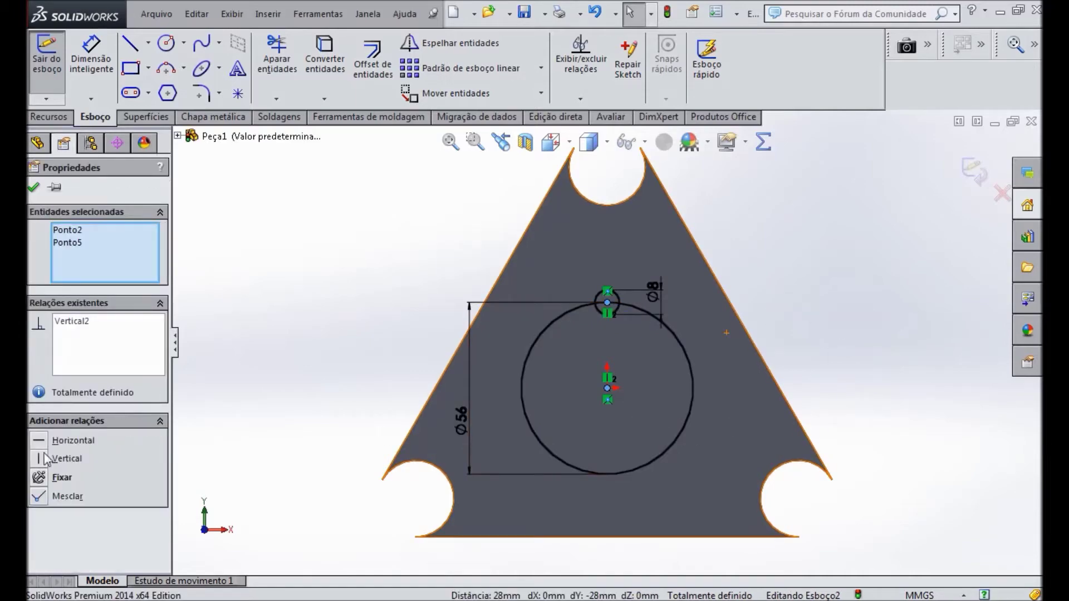
left_click(310, 288)
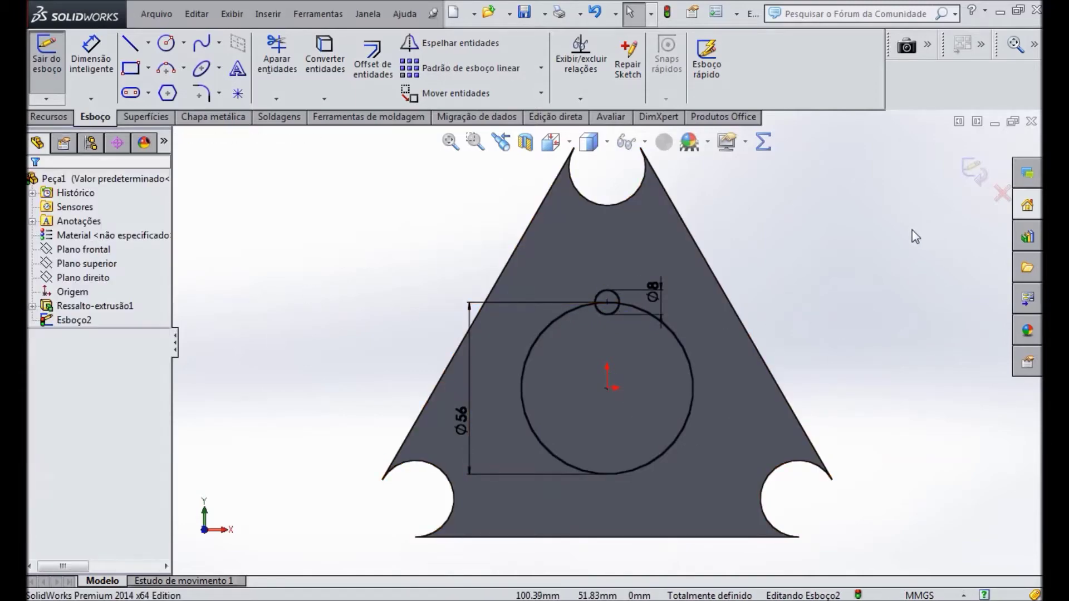
Create a circular sketch pattern of the 8 mm circle with 9 equally spaced instances over 360° around the origin.
left_click(604, 293)
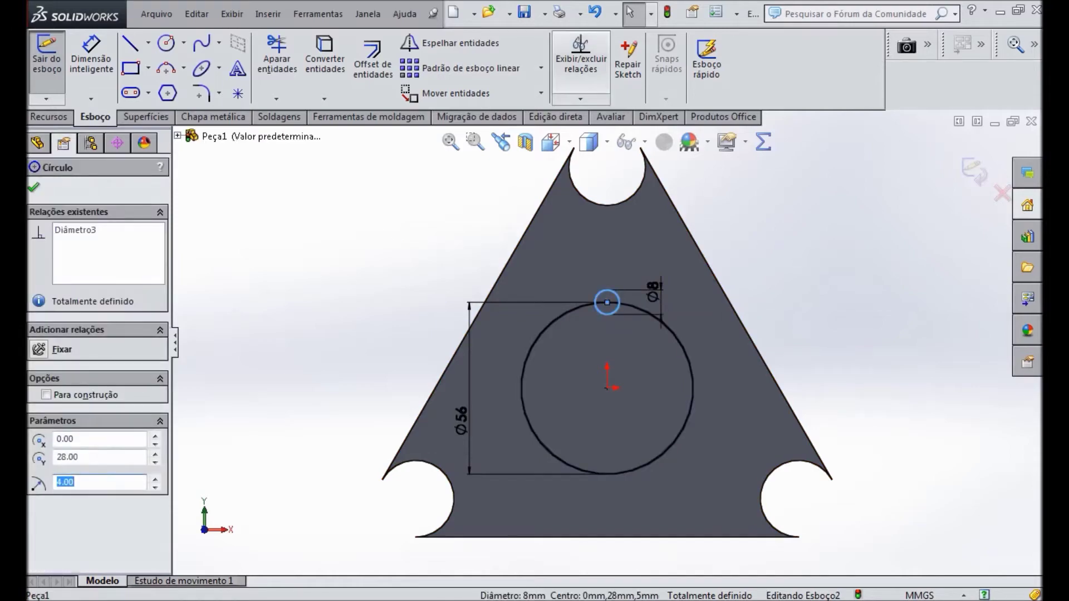
left_click(541, 68)
left_click(501, 105)
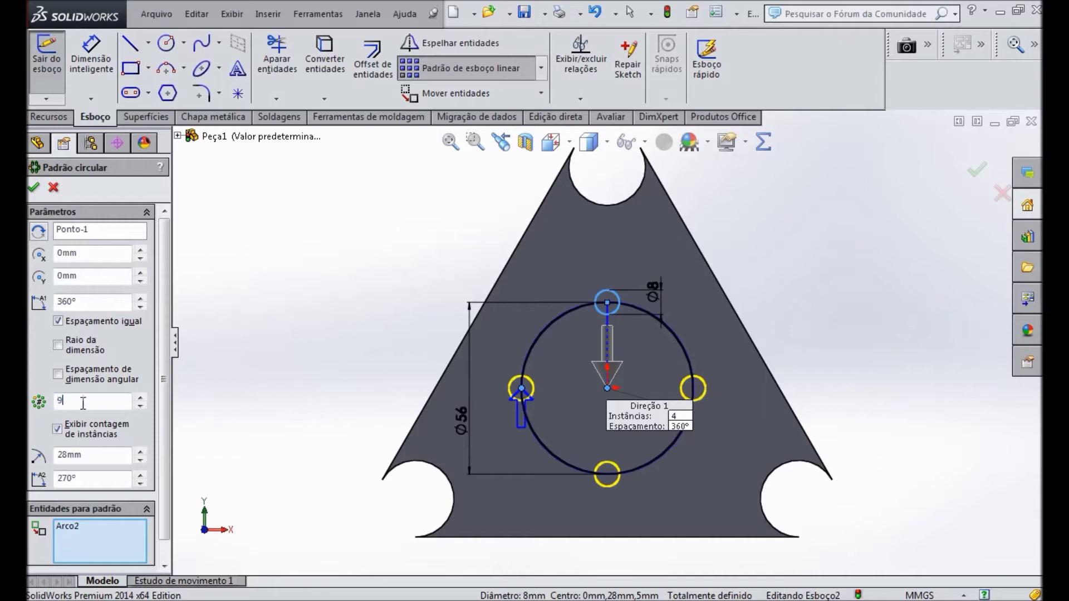
left_click(33, 190)
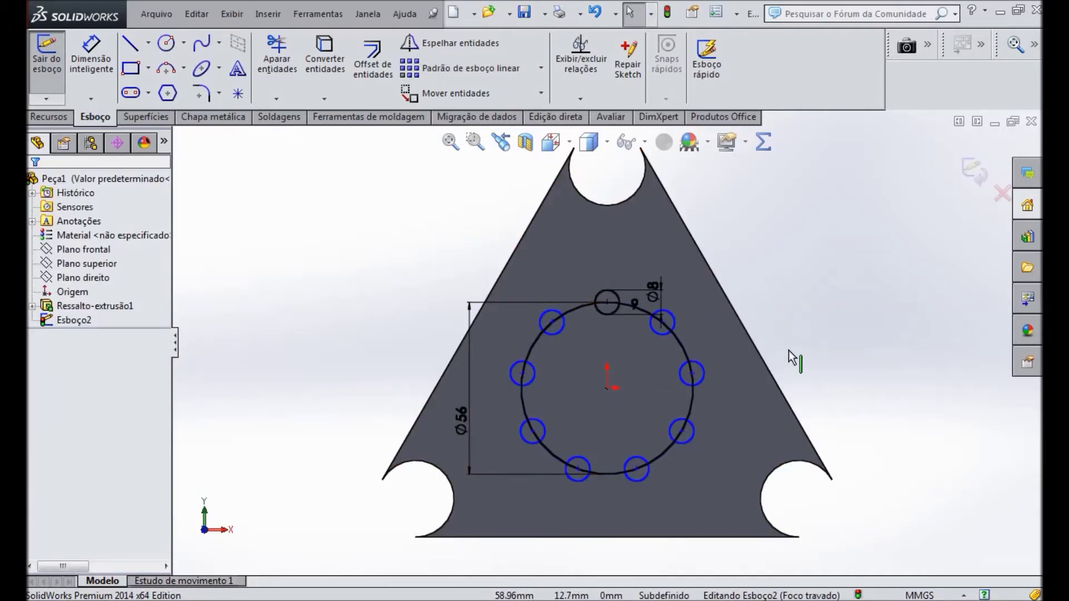
Begin a boss extrusion of the hub sketch, selecting only the notched region inside the 56 mm circle as contour.
key("ctrl+7")
scroll(685, 389, "down", 3)
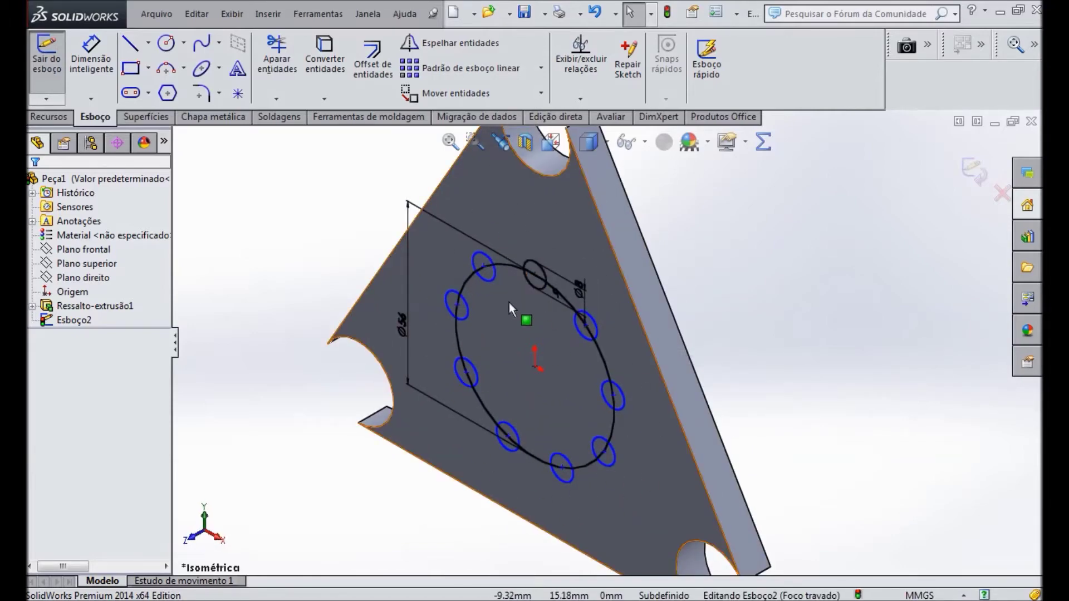
key("alt+Tab")
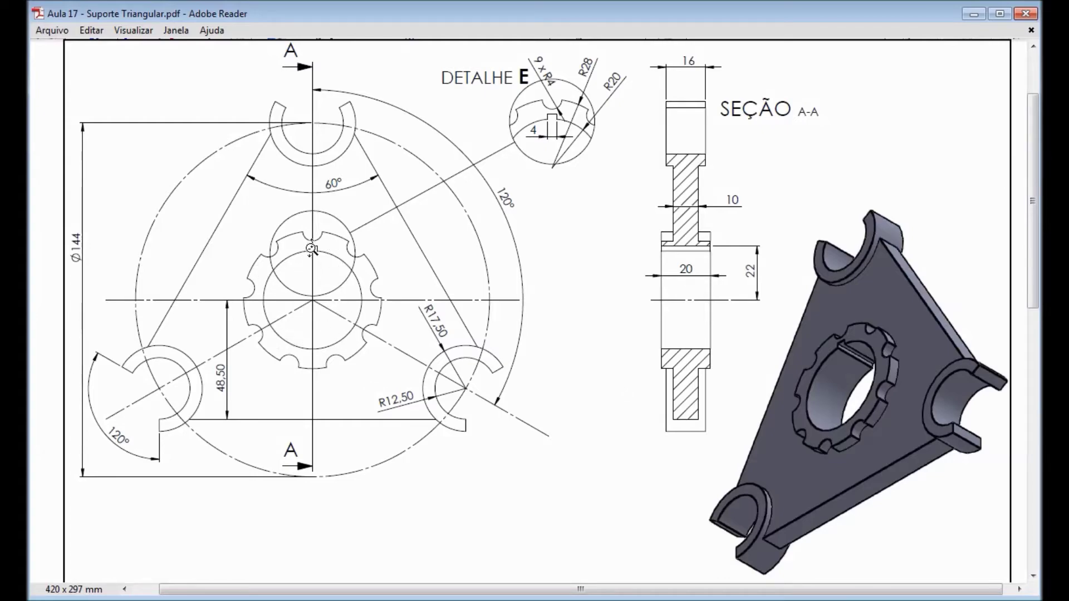
key("alt+Tab")
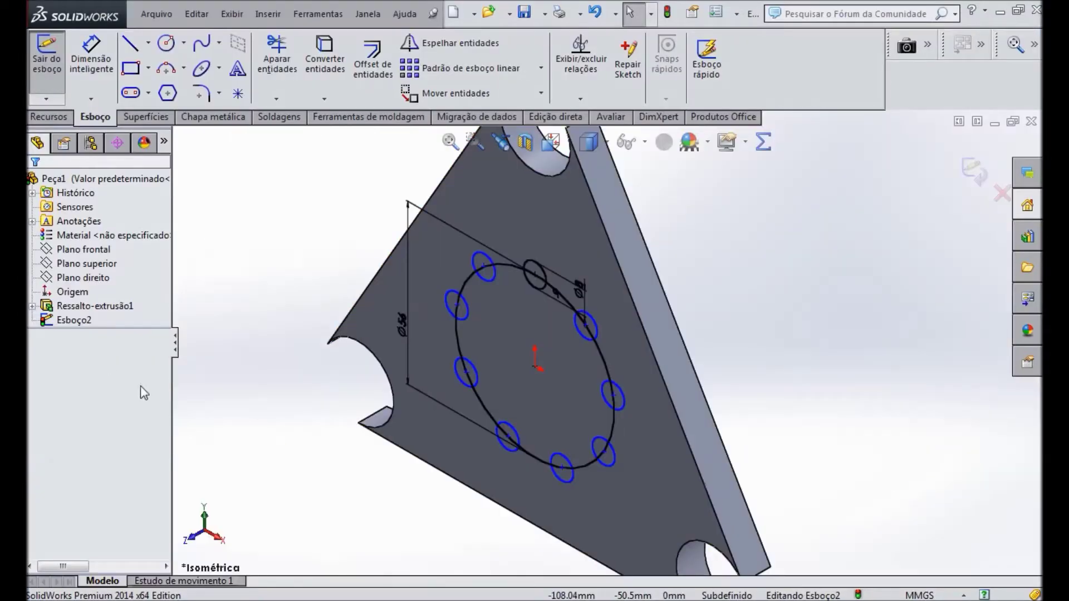
left_click(49, 117)
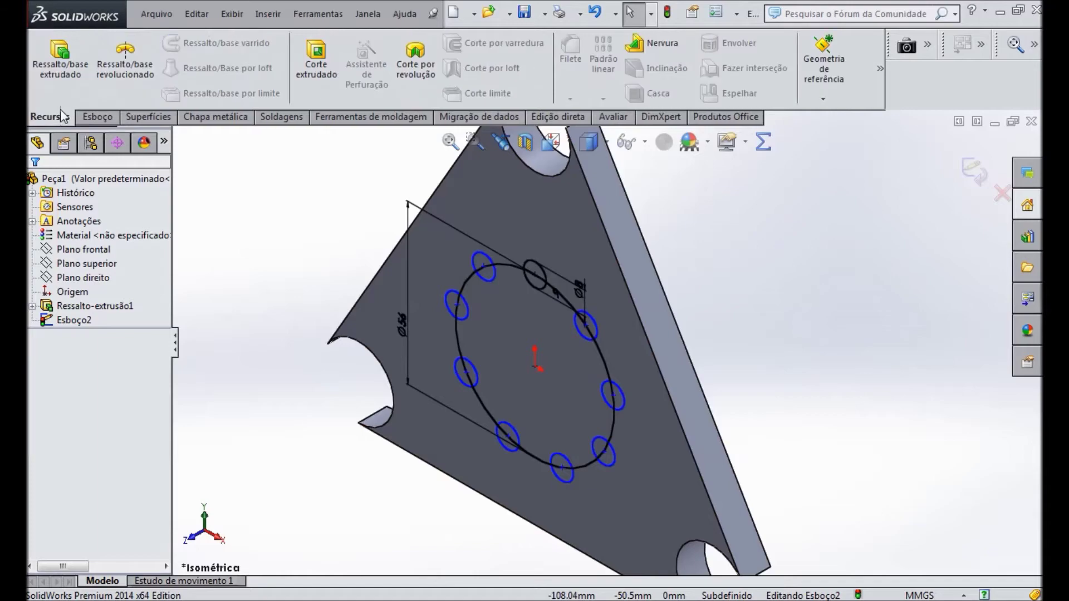
left_click(59, 60)
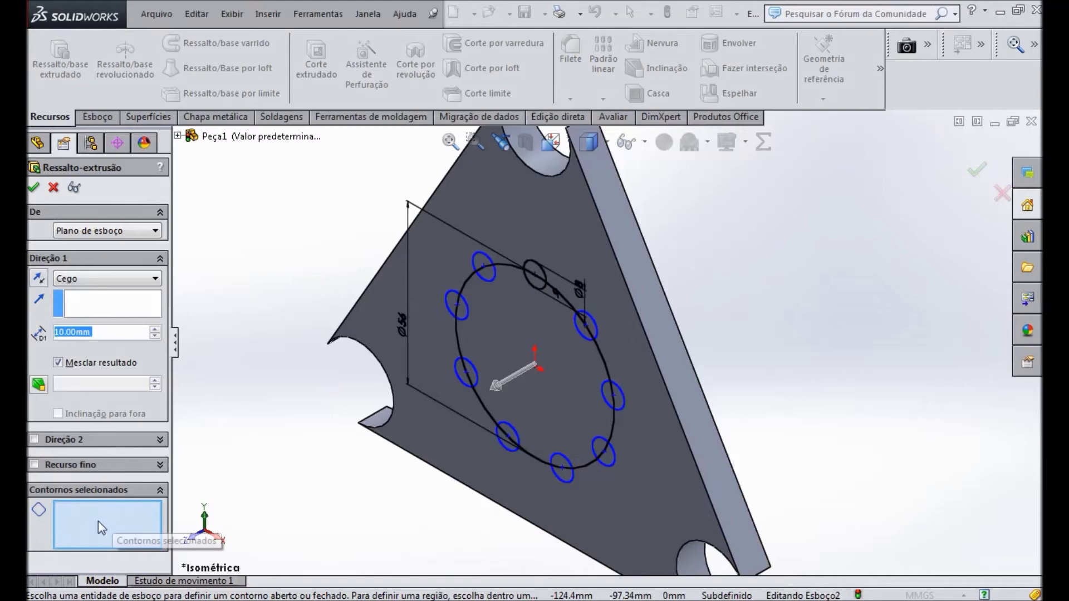
left_click(552, 327)
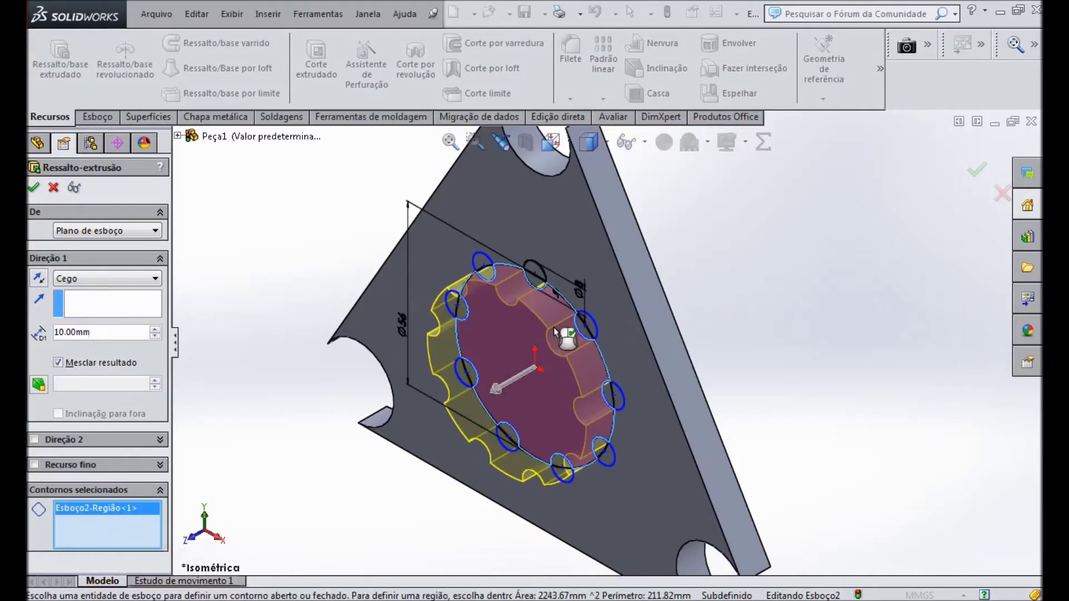
middle_click_drag(943, 382, 854, 377)
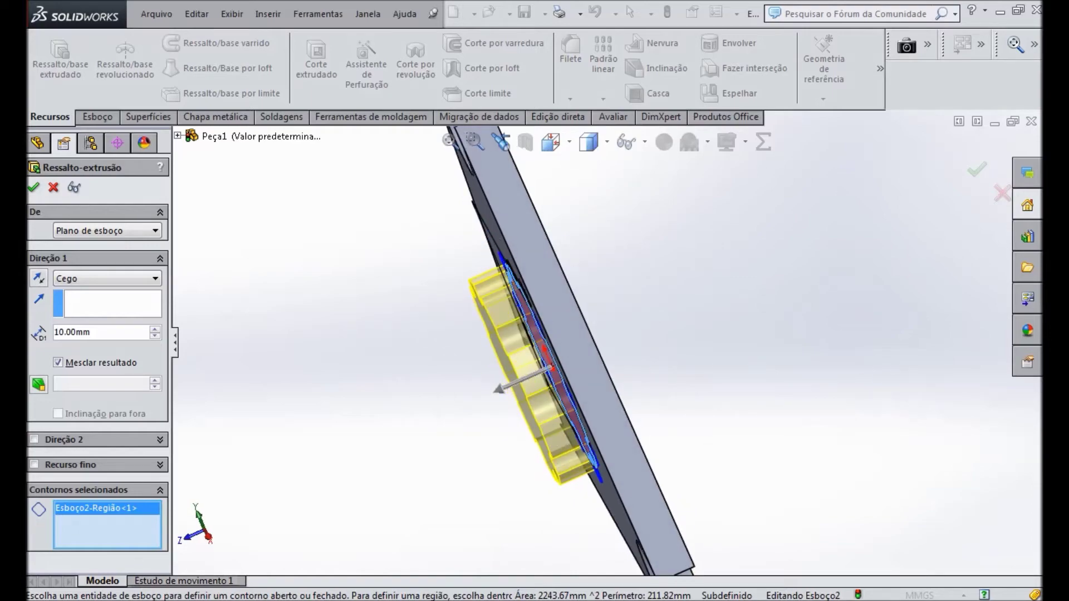
Enable the second direction of the hub extrusion and set the first direction's depth to 5 mm.
key("alt+Tab")
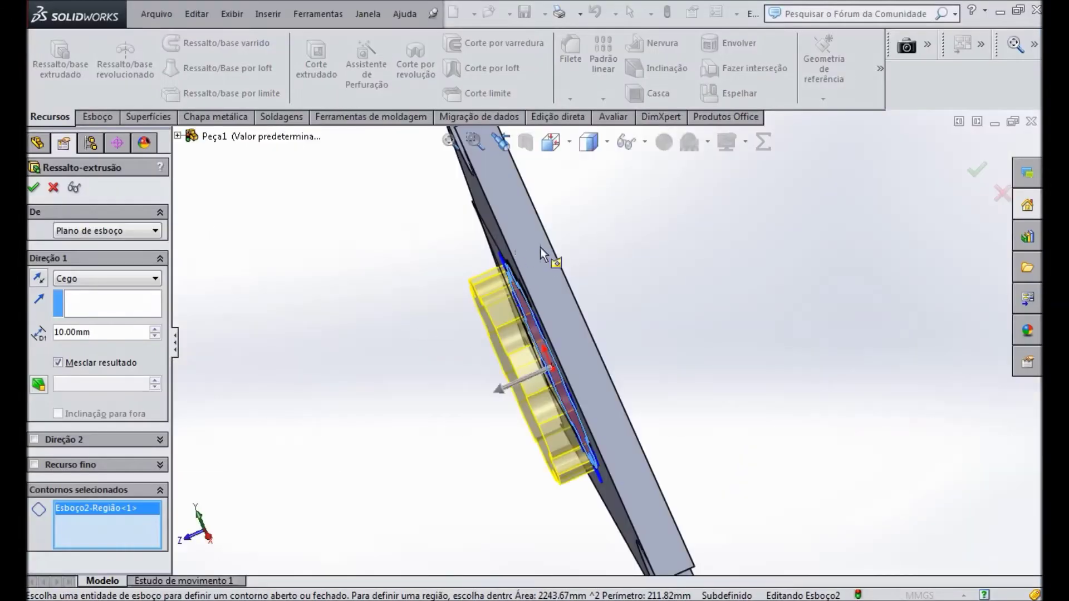
middle_click_drag(540, 247, 561, 276)
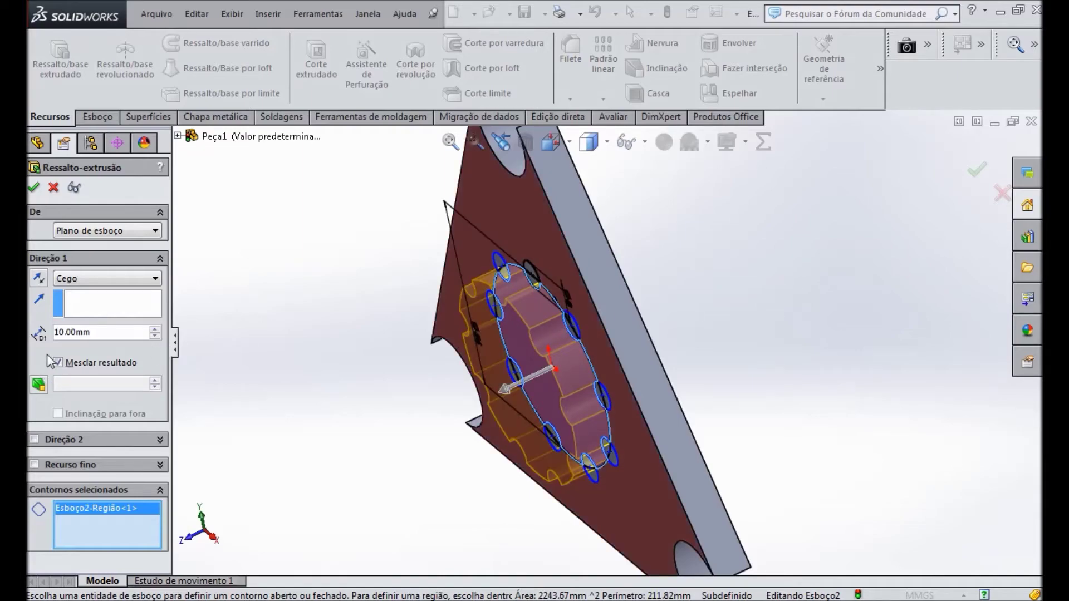
left_click(34, 440)
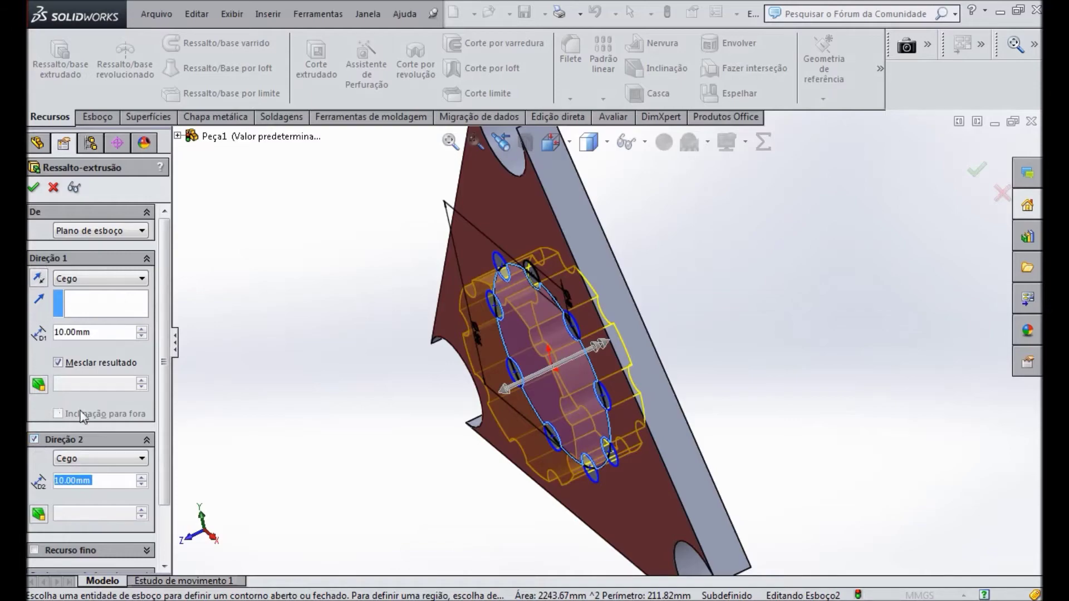
left_click(102, 332)
left_click_drag(103, 333, 49, 332)
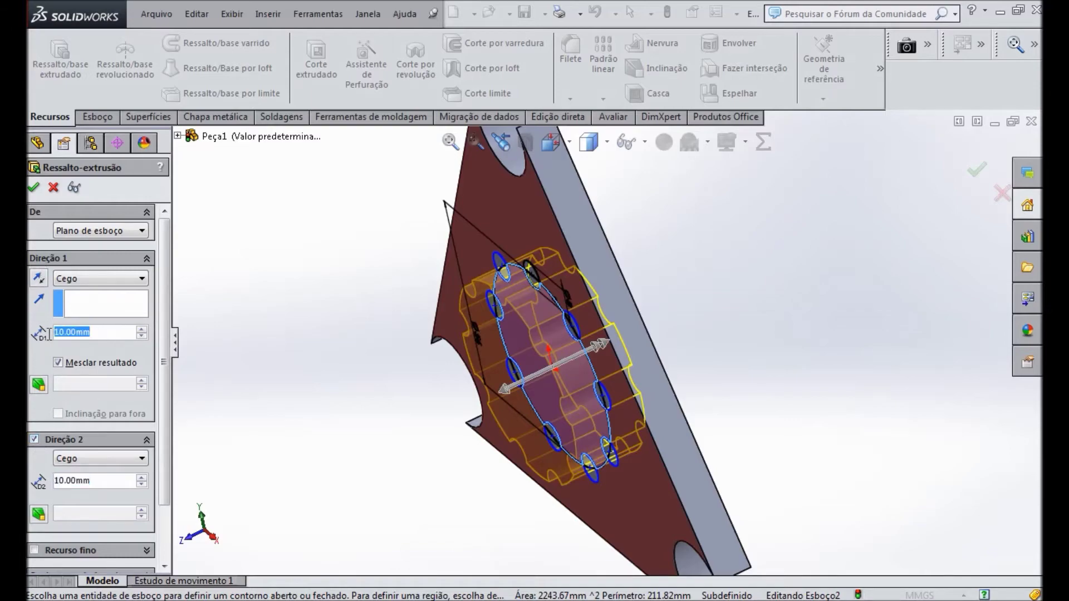
type("5")
key("Return")
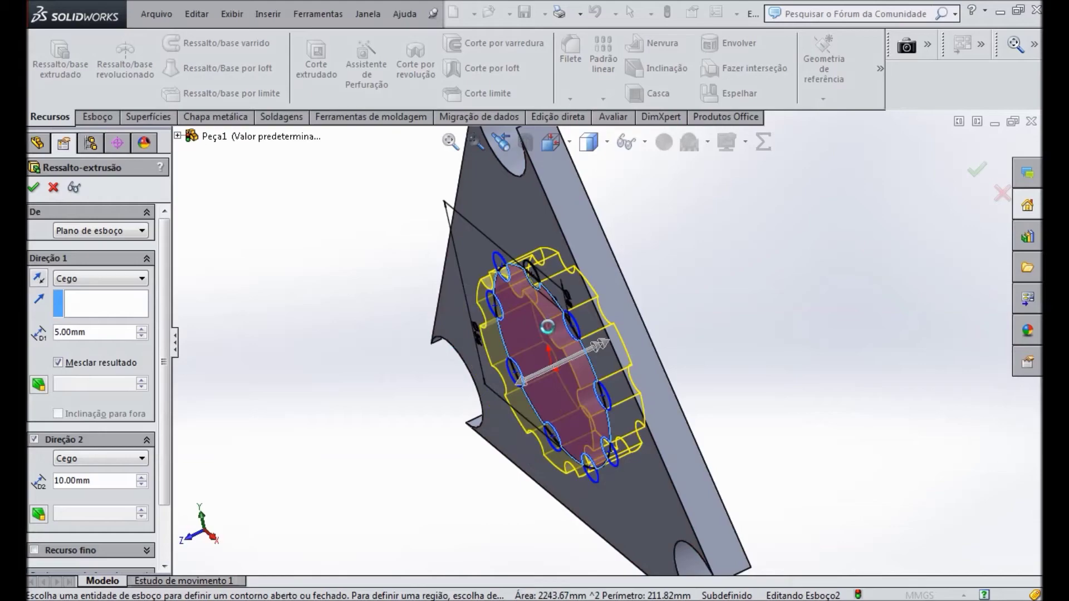
Set the second direction's depth to 15 mm and complete the hub extrusion.
middle_click_drag(800, 390, 649, 338)
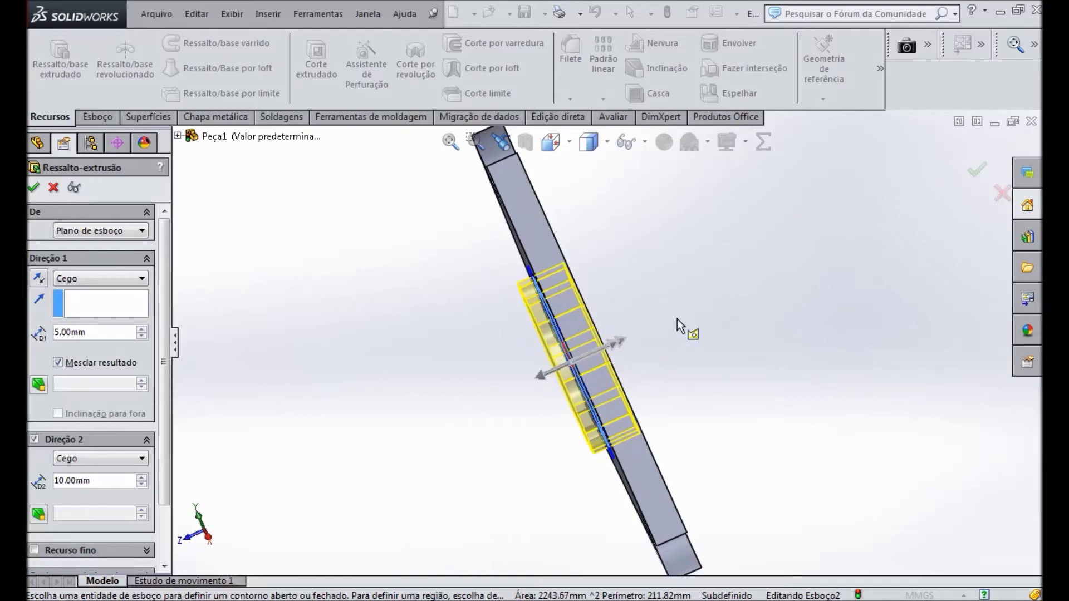
left_click_drag(95, 481, 79, 484)
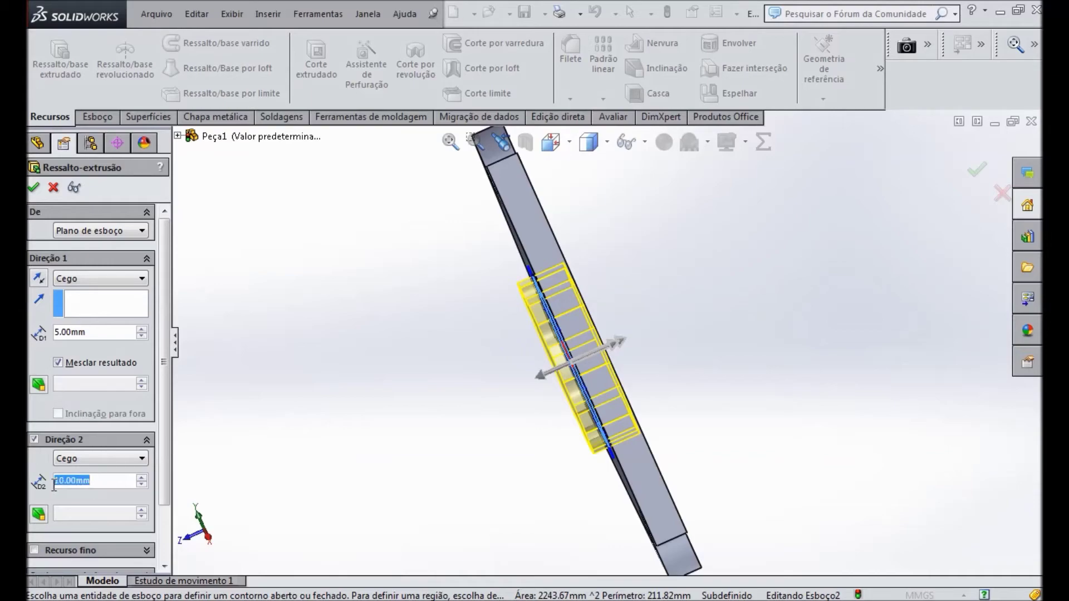
type("15")
key("Return")
mouse_move(779, 361)
middle_mouse_down()
mouse_move(744, 365)
mouse_move(789, 354)
middle_mouse_up()
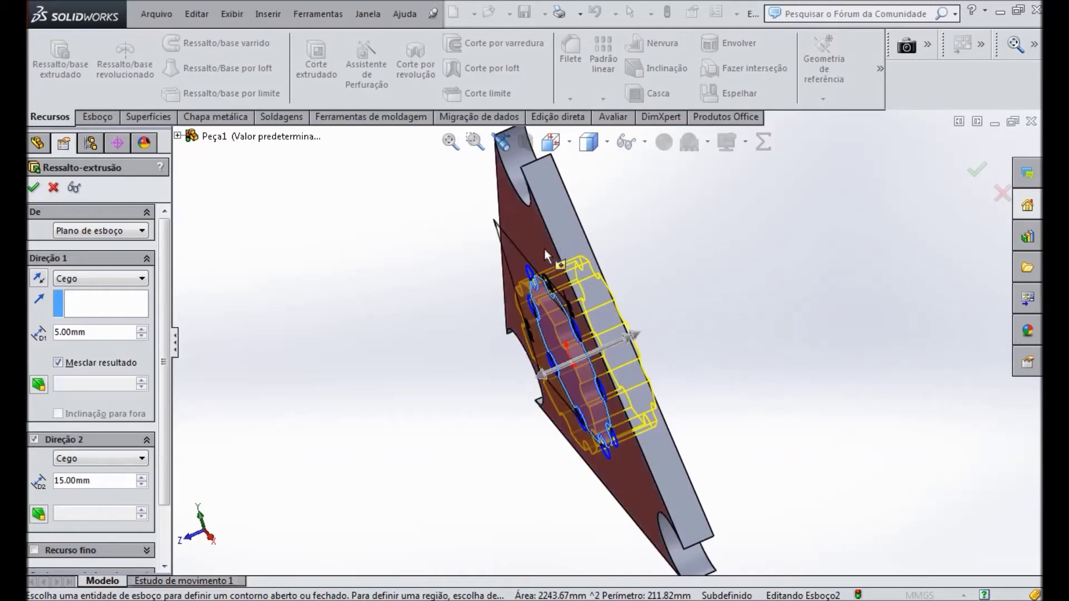
middle_click_drag(722, 318, 690, 321)
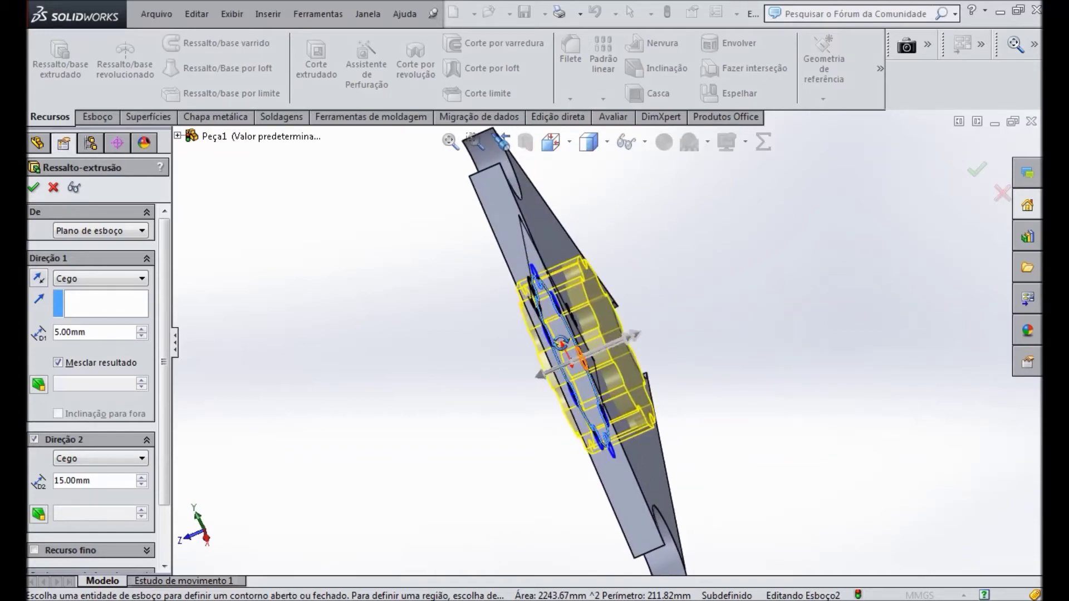
left_click(34, 190)
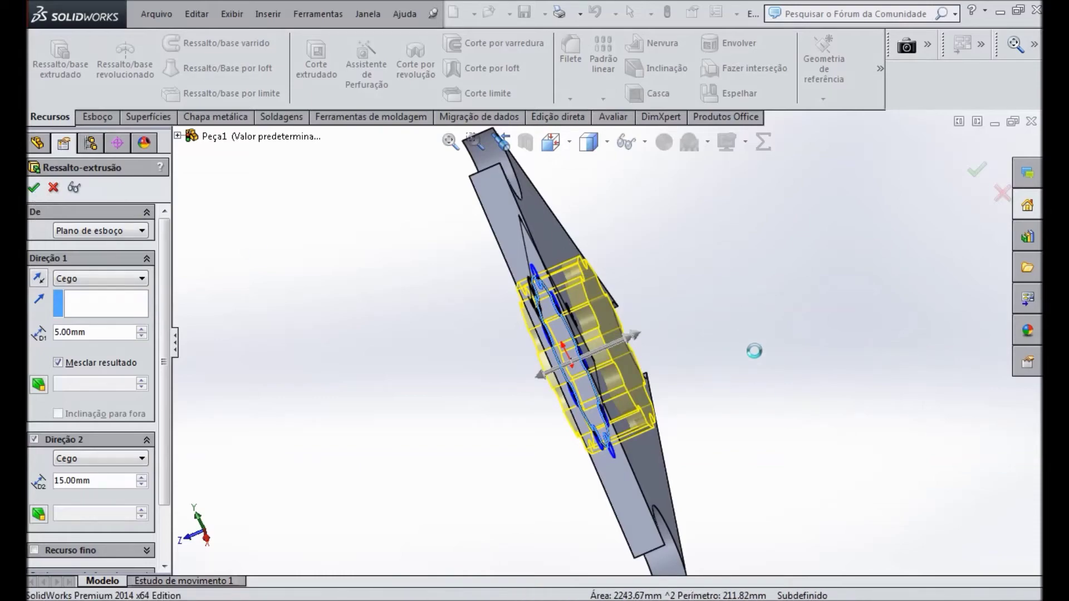
Start a sketch on the notched hub's front face and draw a circle of about 17 mm radius centred on the origin.
middle_click_drag(749, 339, 621, 271)
key("ctrl+1")
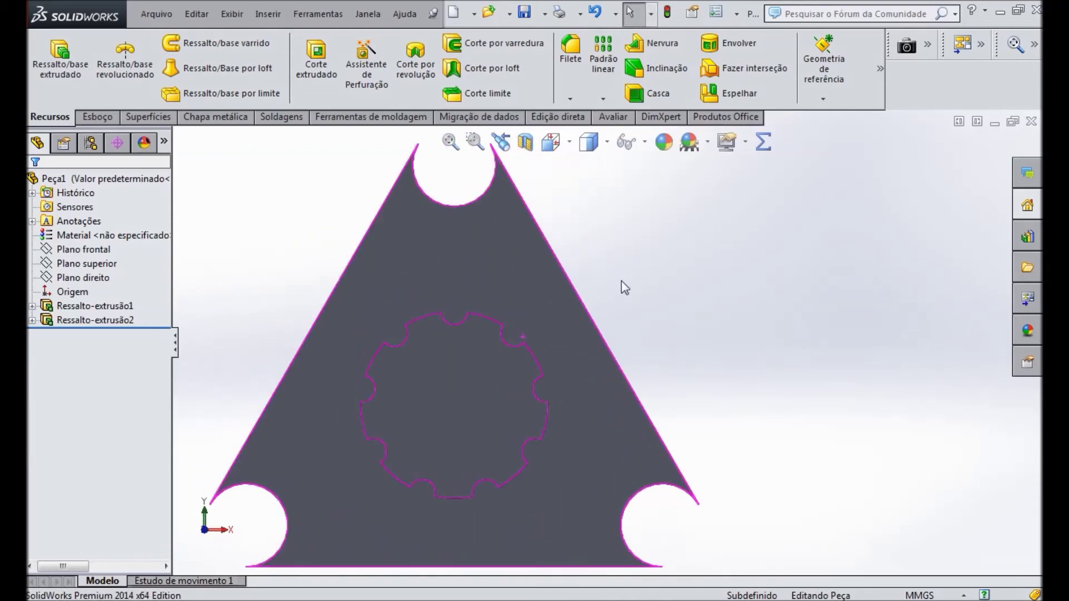
scroll(608, 359, "up", 1)
scroll(488, 411, "down", 1)
scroll(409, 399, "up", 2)
scroll(407, 400, "down", 1)
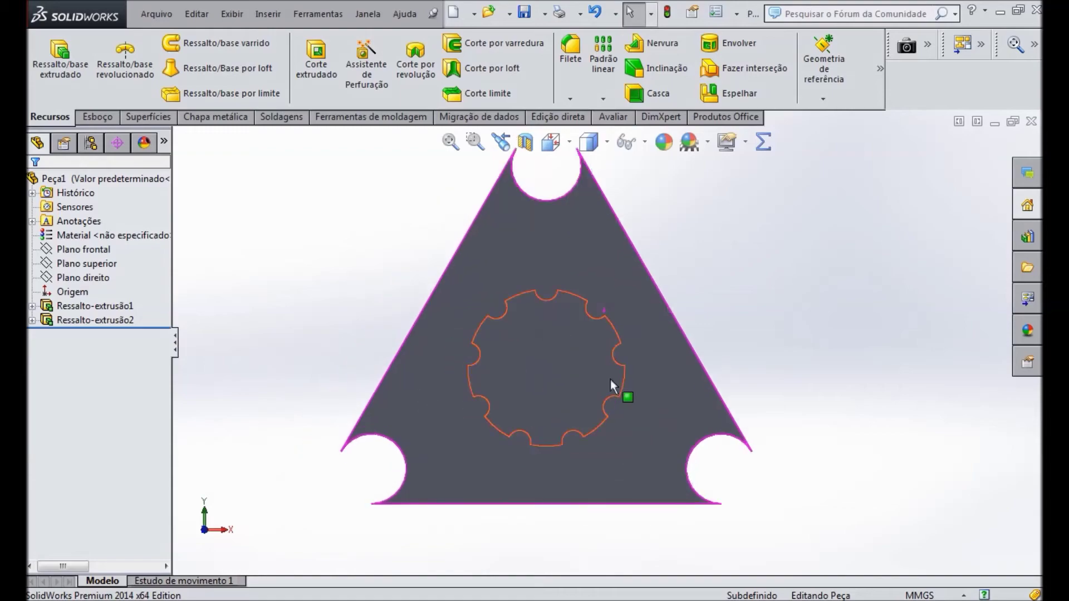
left_click(560, 363)
left_click(619, 314)
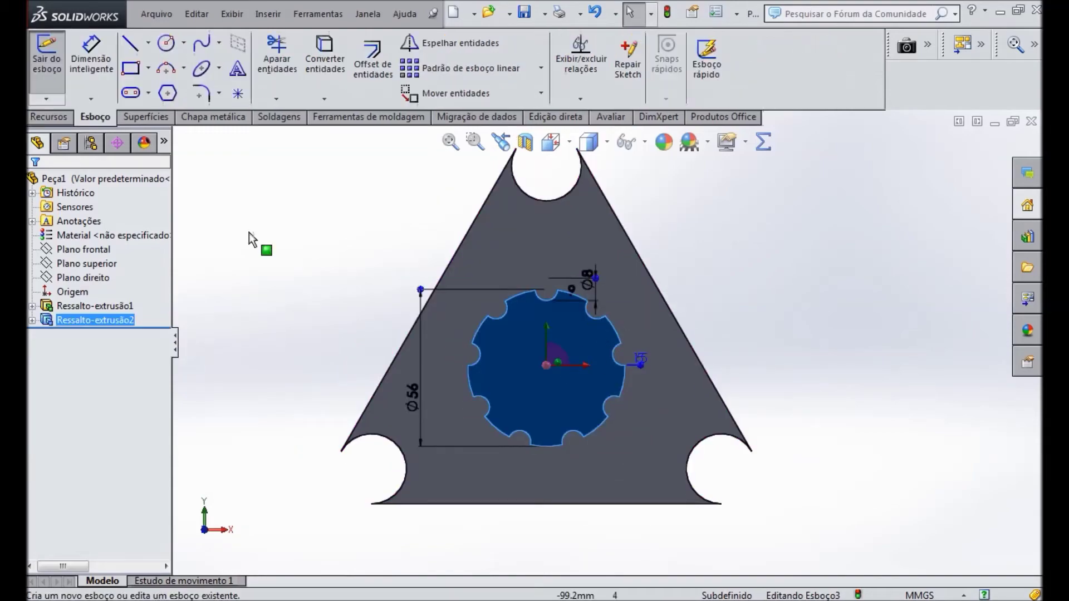
left_click(167, 43)
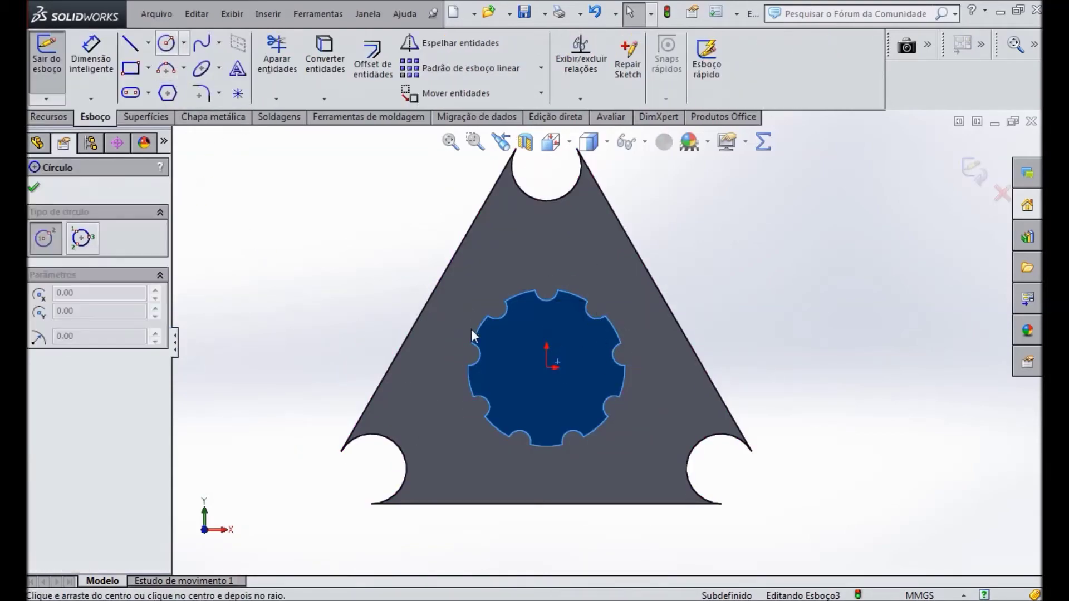
left_click(546, 368)
left_click(564, 414)
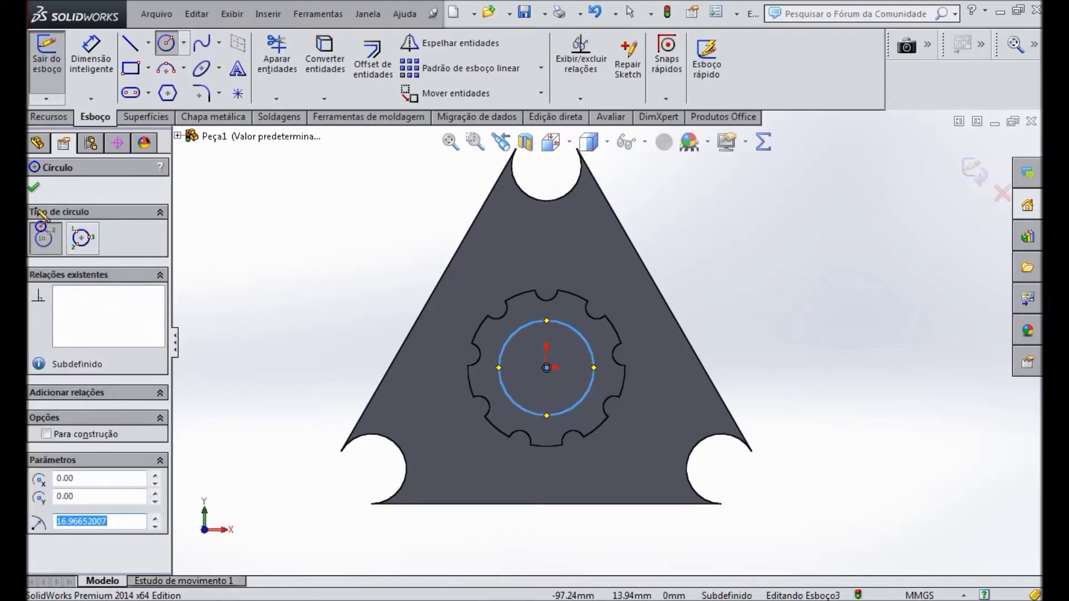
left_click(630, 13)
Check the bore radius in the PDF drawing and dimension the new circle to a 40 mm diameter.
key("alt+Tab")
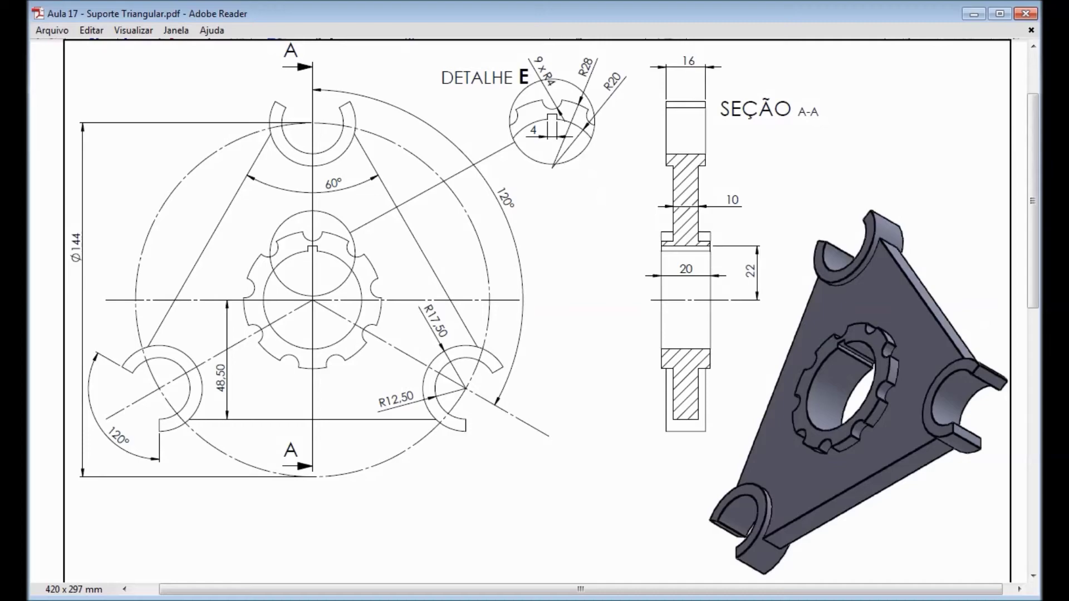
key("alt+Tab")
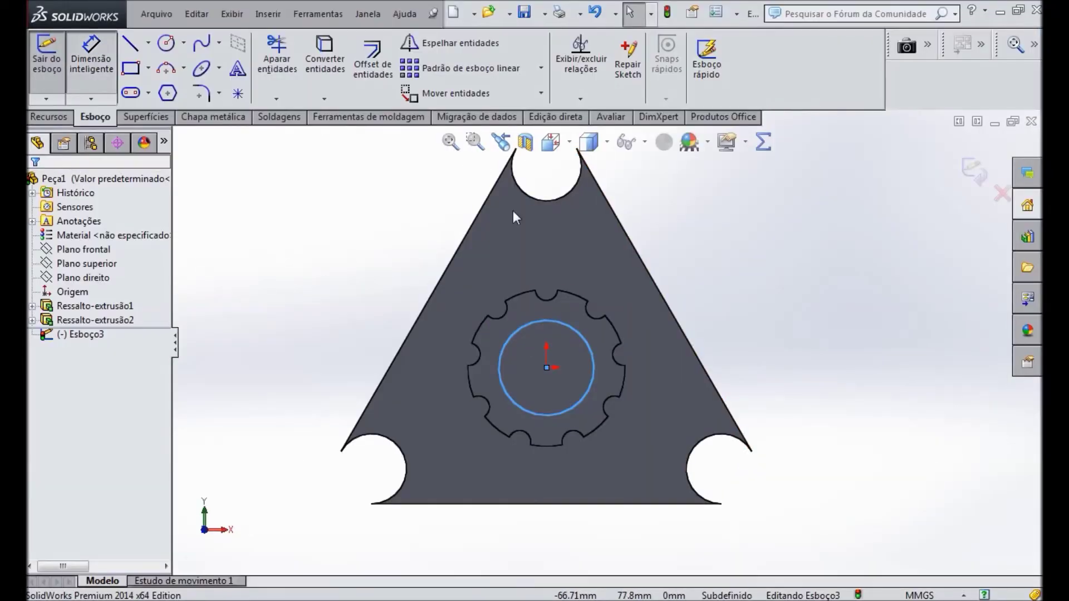
left_click(514, 335)
left_click(446, 373)
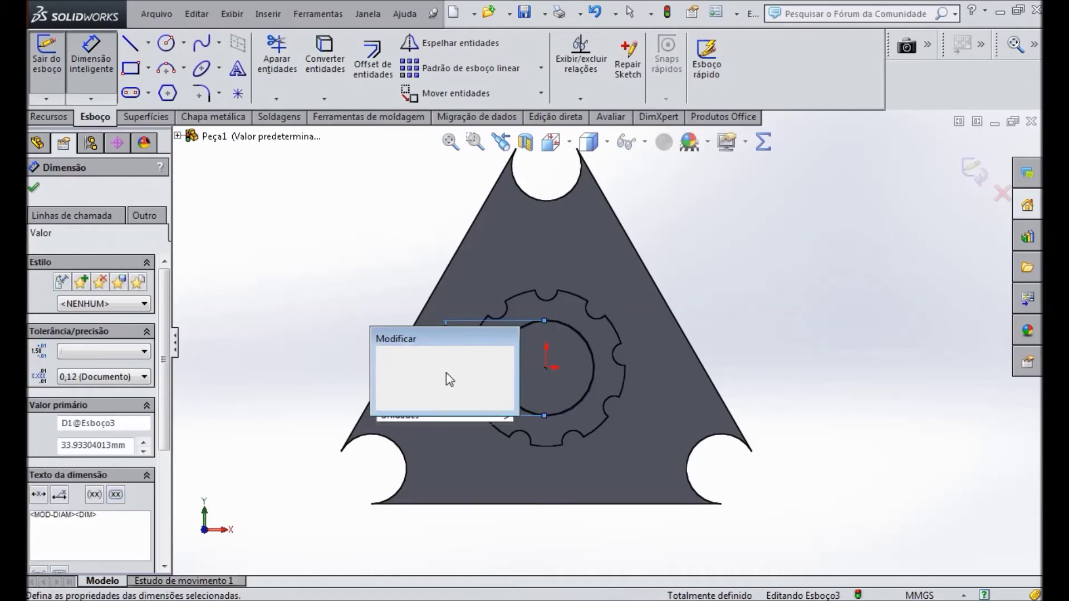
type("40")
key("Return")
left_click(33, 190)
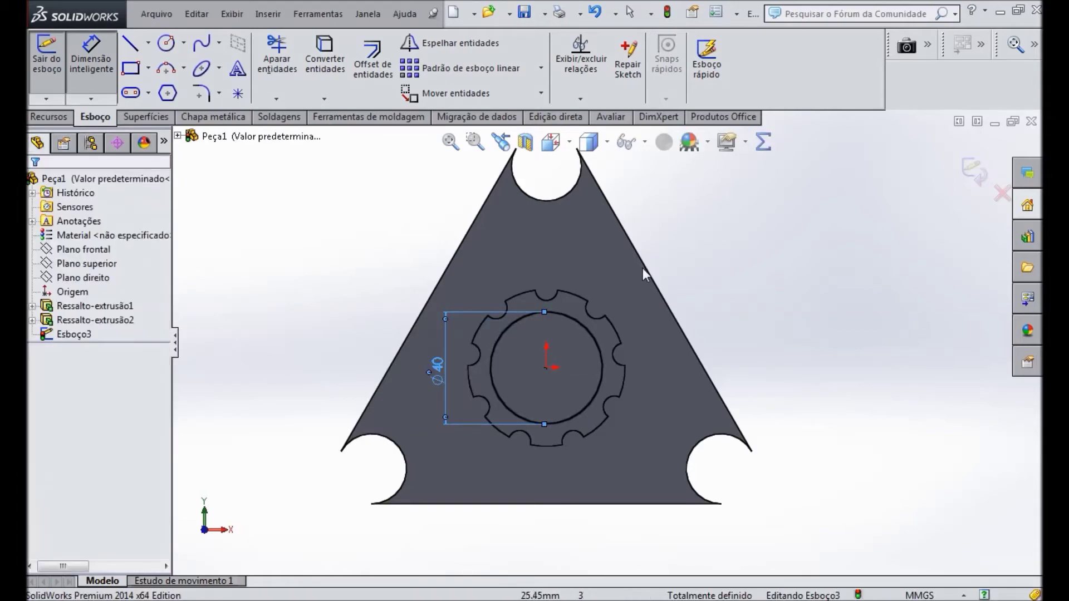
Check the keyway in the PDF drawing and sketch a centre rectangle about 3 mm wide centred on the bore circle's uppermost point.
key("alt+Tab")
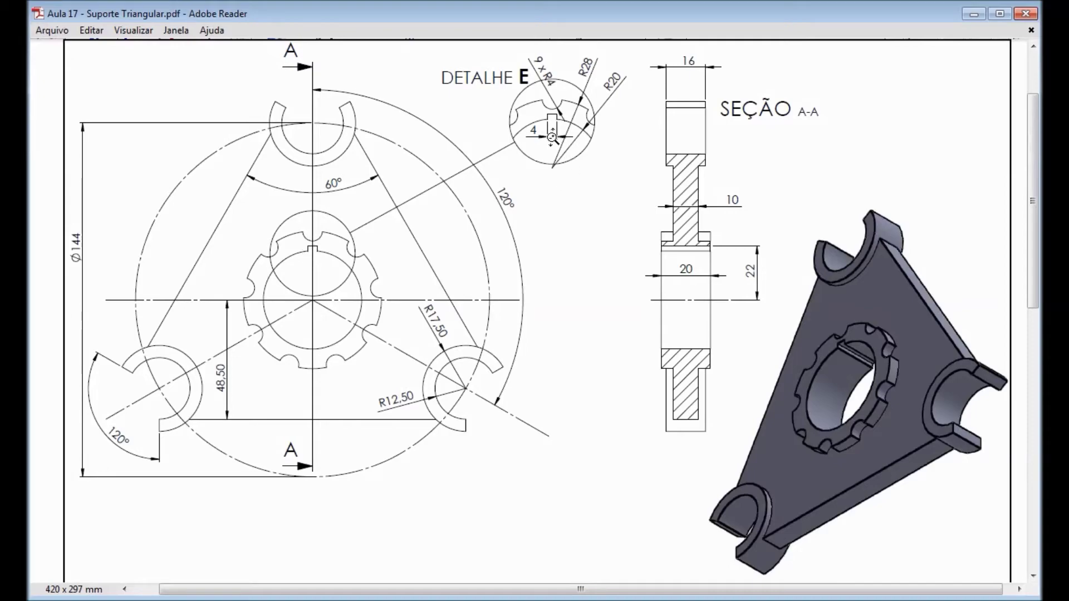
left_click(974, 14)
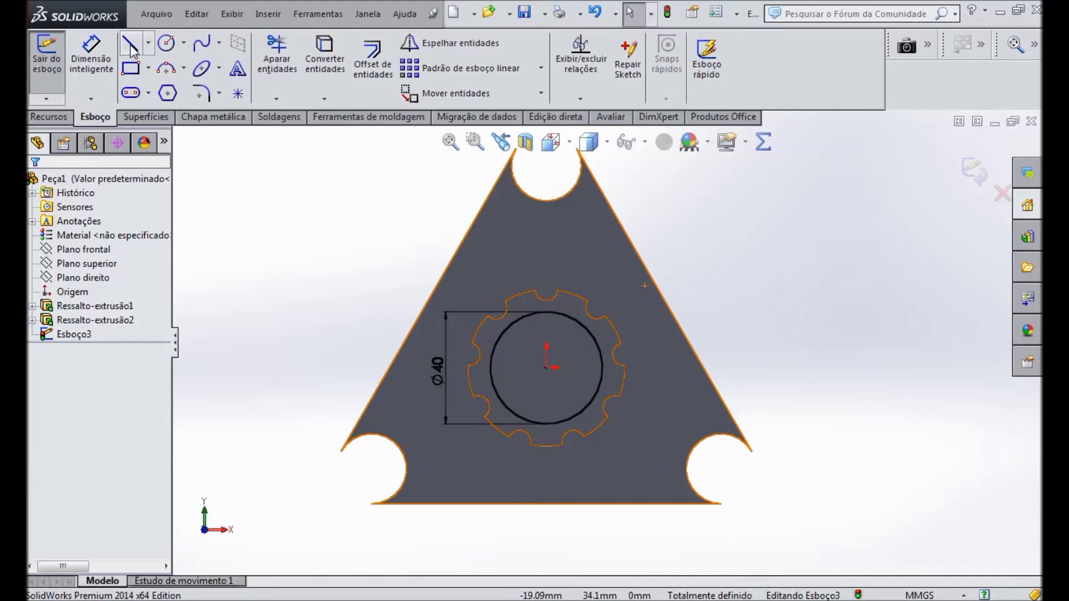
left_click(149, 68)
left_click(176, 109)
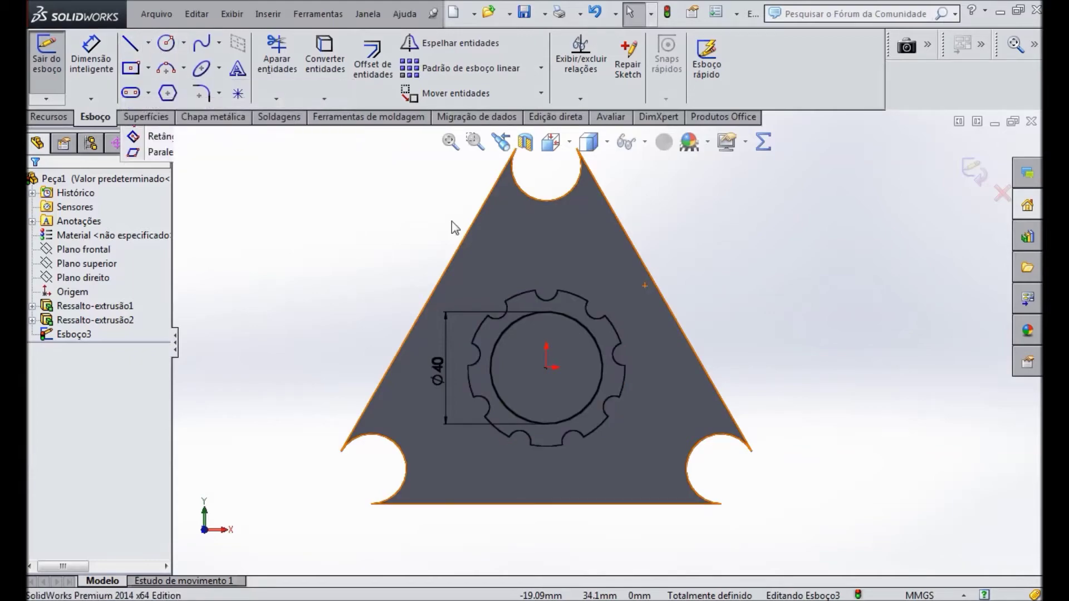
scroll(551, 323, "down", 2)
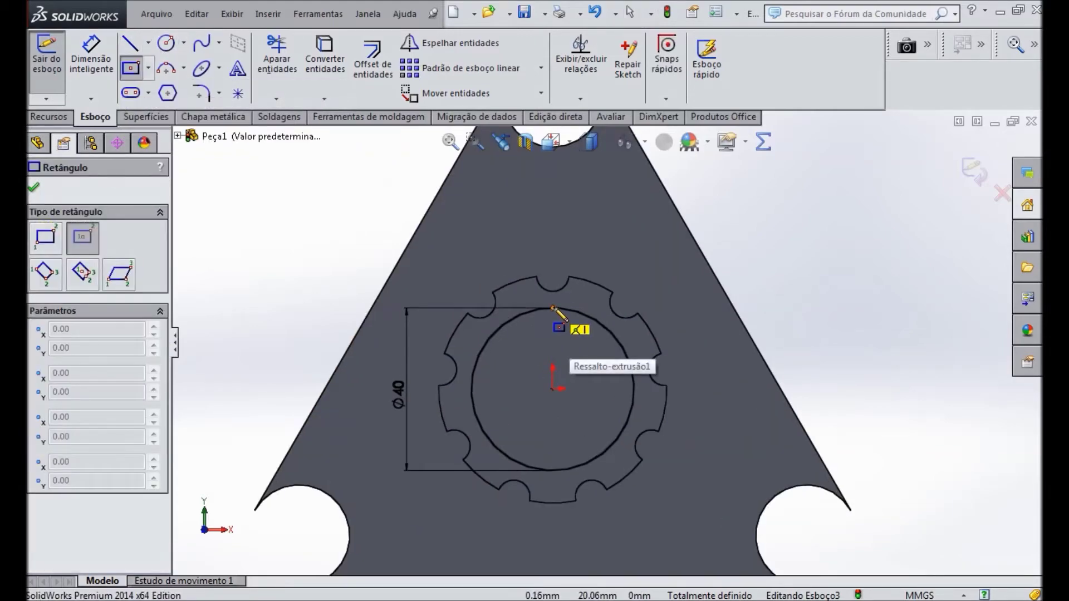
left_click(553, 308)
left_click(558, 320)
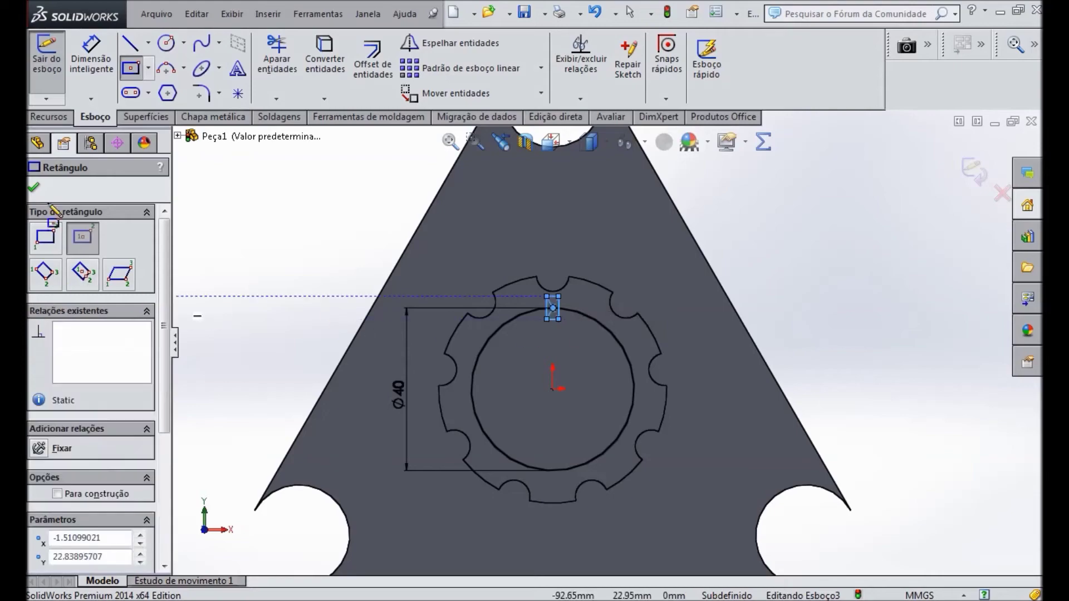
left_click(37, 187)
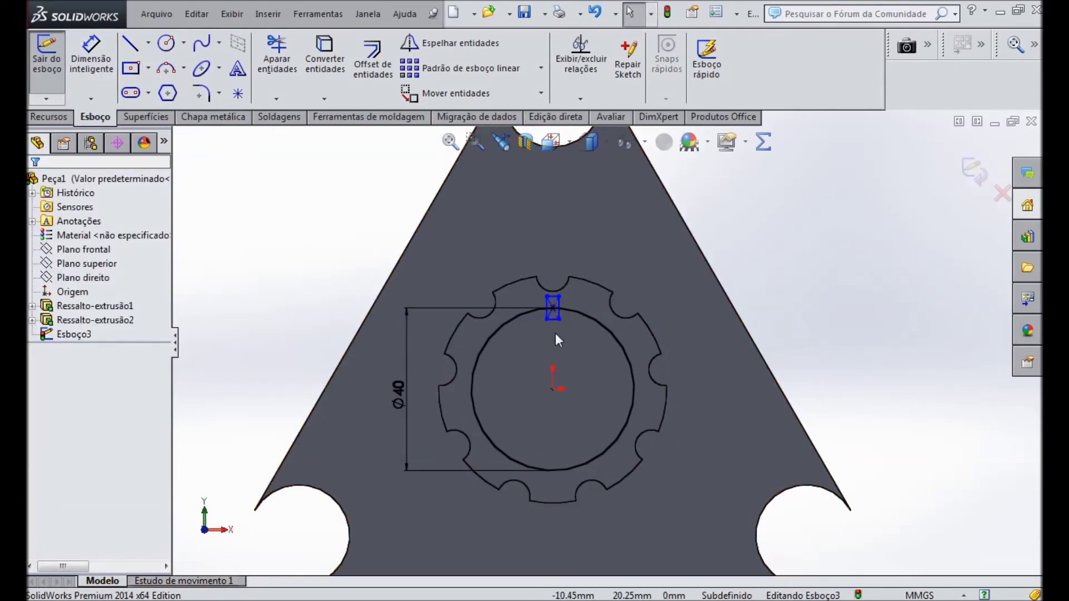
Inspect the sketch relations between the keyway rectangle's centre point and the origin.
scroll(551, 401, "down", 4)
left_click(564, 411)
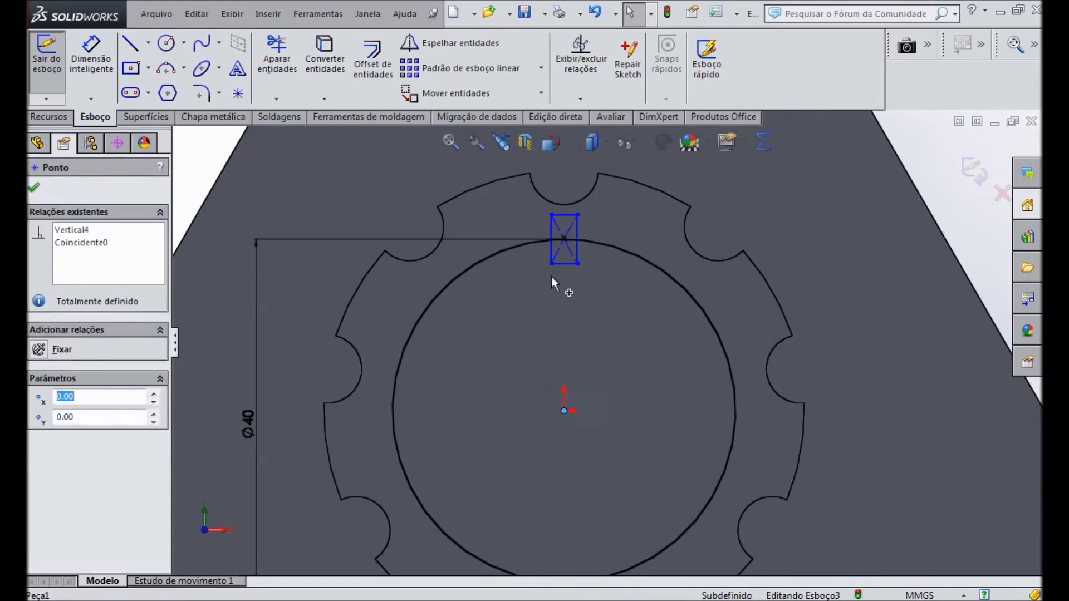
left_click(564, 242)
left_click(564, 411, "ctrl")
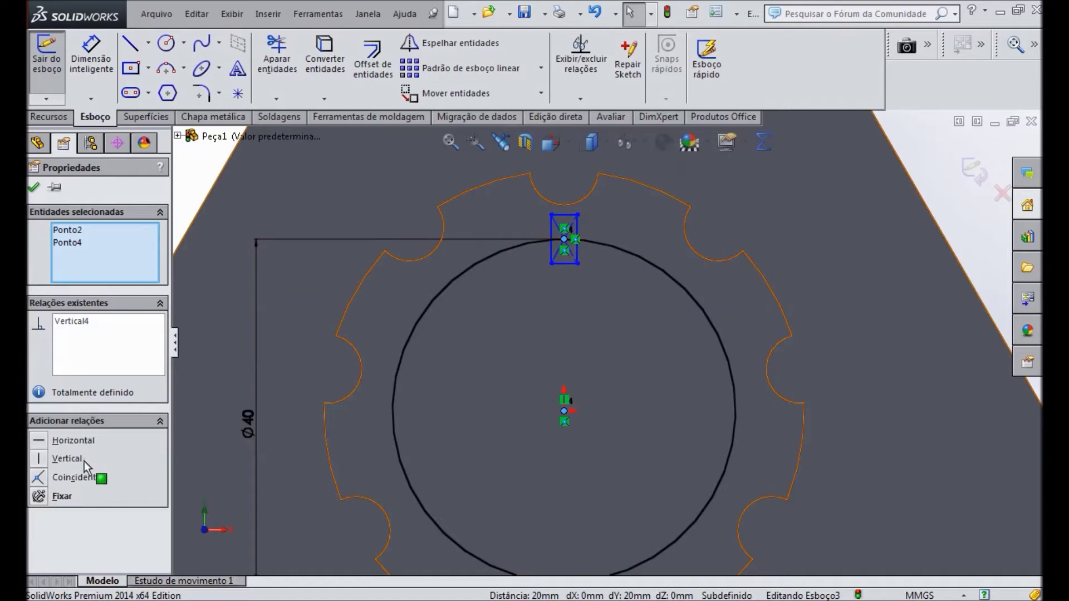
left_click(33, 187)
Dimension the keyway rectangle's upper edge at 22 mm from the origin.
left_click(92, 59)
left_click(572, 216)
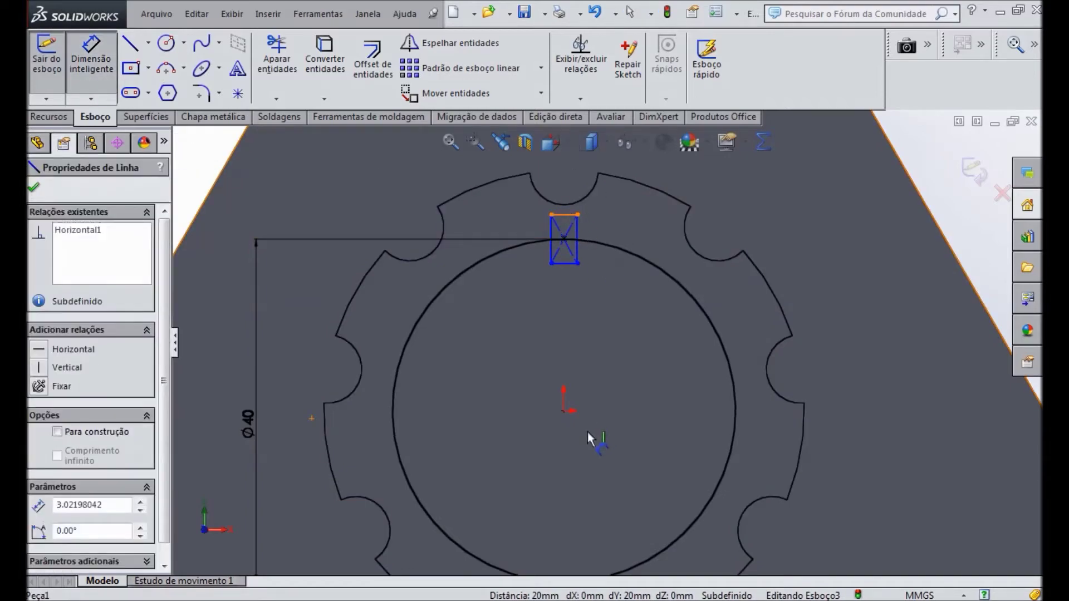
left_click(564, 411)
left_click(668, 334)
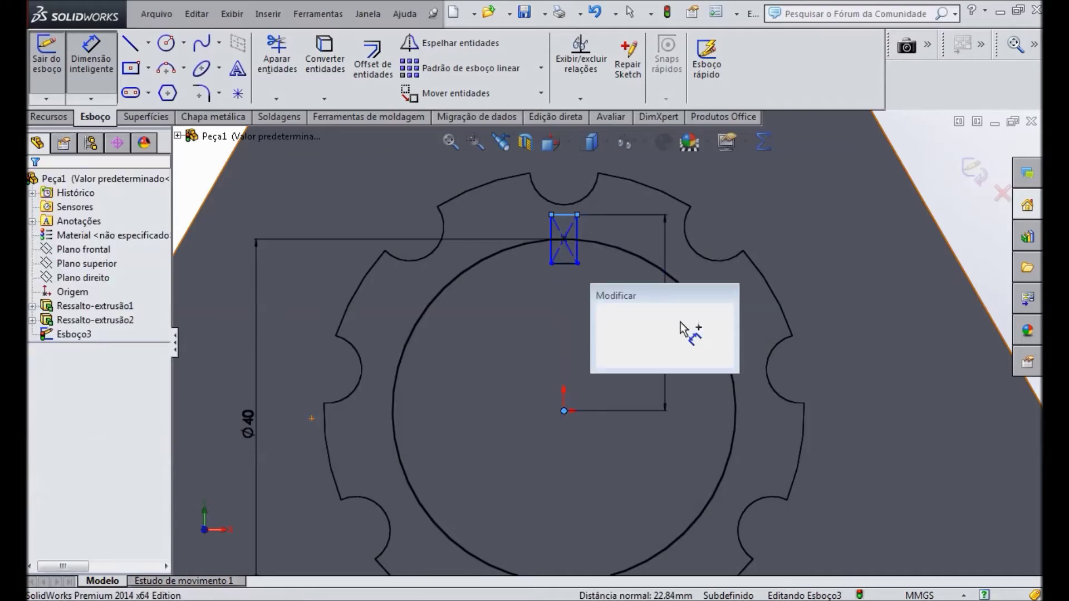
type("22.00mm")
key("Return")
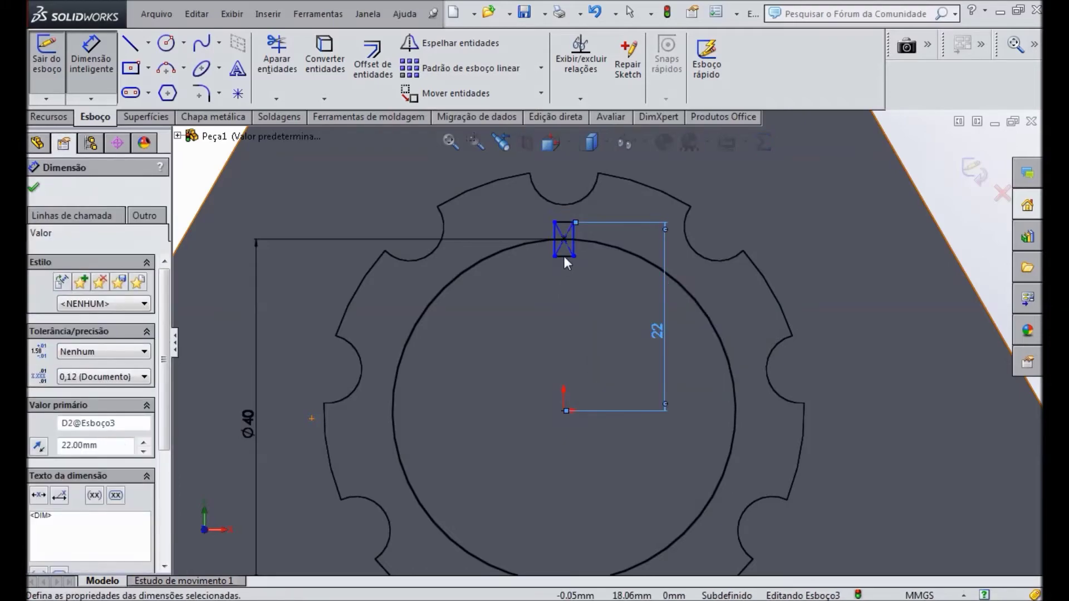
Dimension the keyway rectangle's width to 4 mm and finish dimensioning.
left_click(560, 272)
left_click(562, 283)
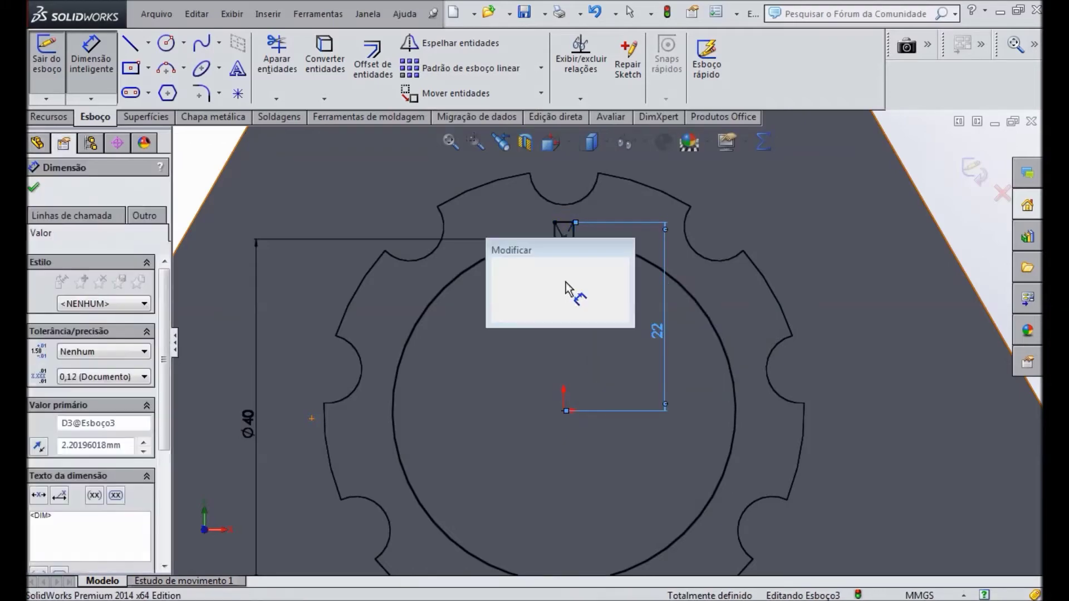
type("4")
key("Return")
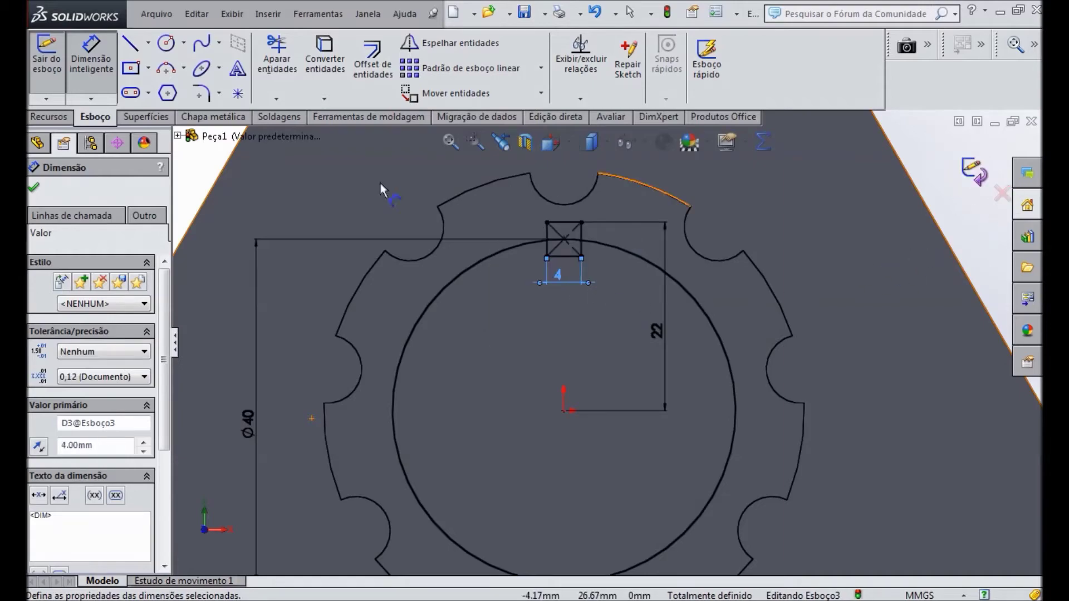
left_click(34, 188)
scroll(332, 307, "up", 4)
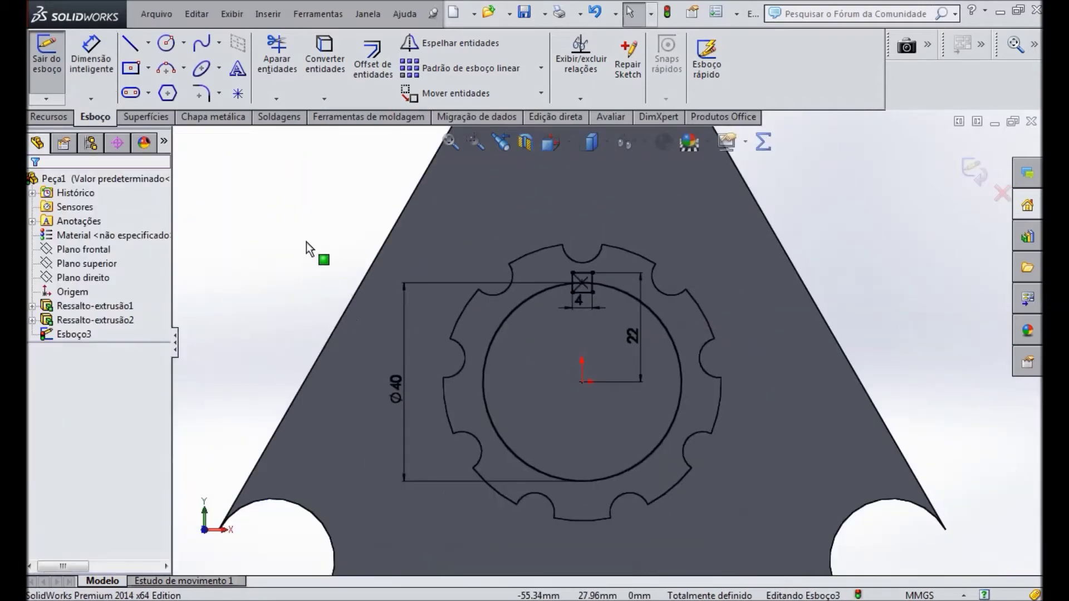
Start an extruded cut from the sketch and select the keyway rectangle and bore circle regions as its contours.
left_click(48, 117)
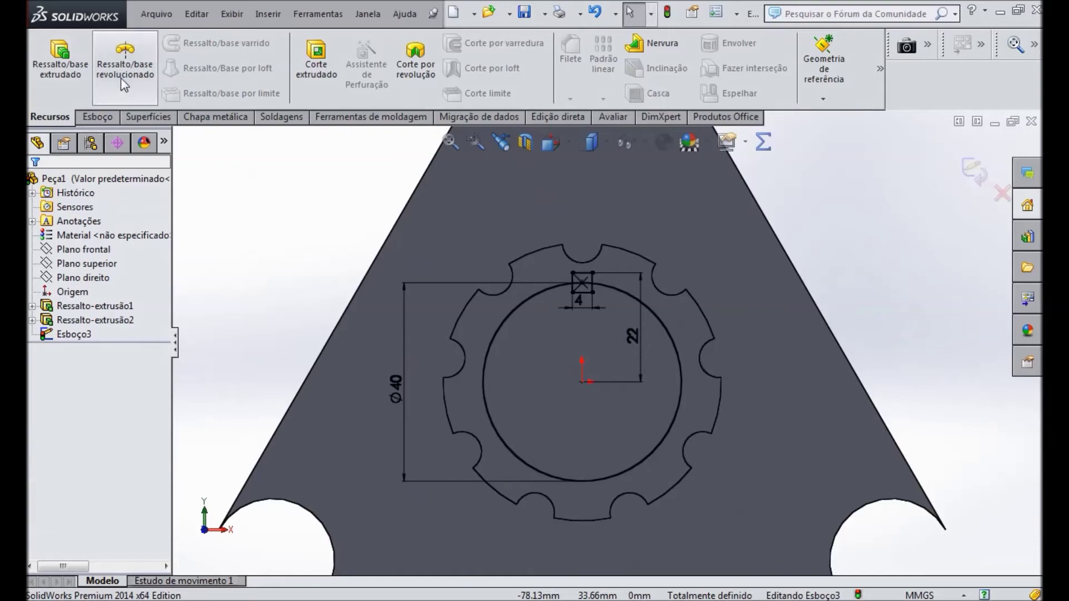
left_click(306, 93)
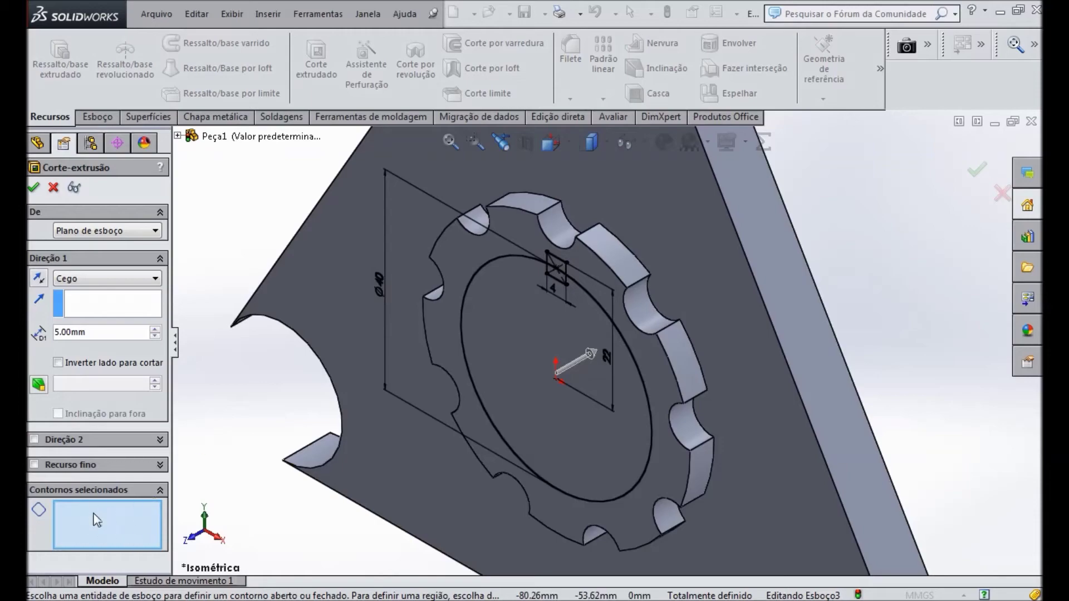
left_click(557, 275)
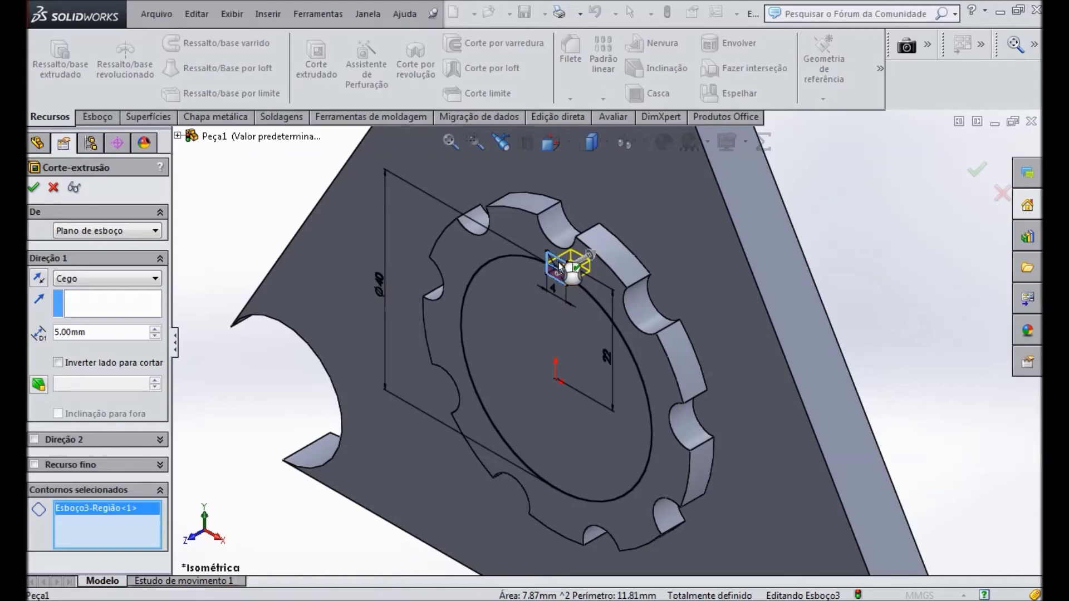
left_click(556, 266)
scroll(573, 345, "down", 3)
left_click(582, 361)
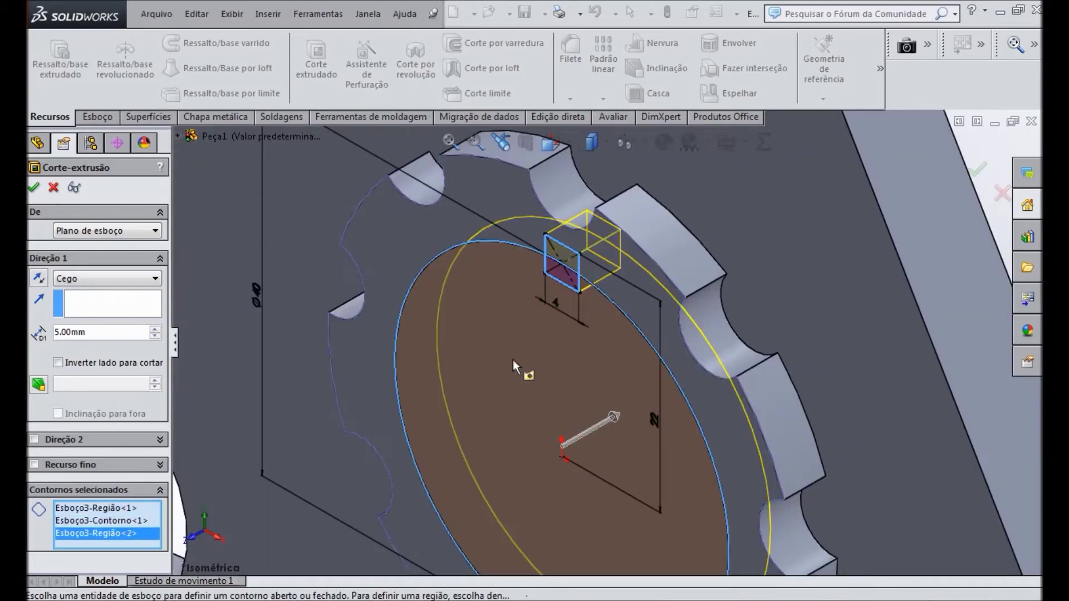
Set the cut's end condition to Passante (through all) and complete the cut through the hub.
mouse_move(582, 361)
middle_mouse_down()
mouse_move(672, 293)
mouse_move(629, 311)
mouse_move(541, 288)
middle_mouse_up()
scroll(682, 335, "up", 5)
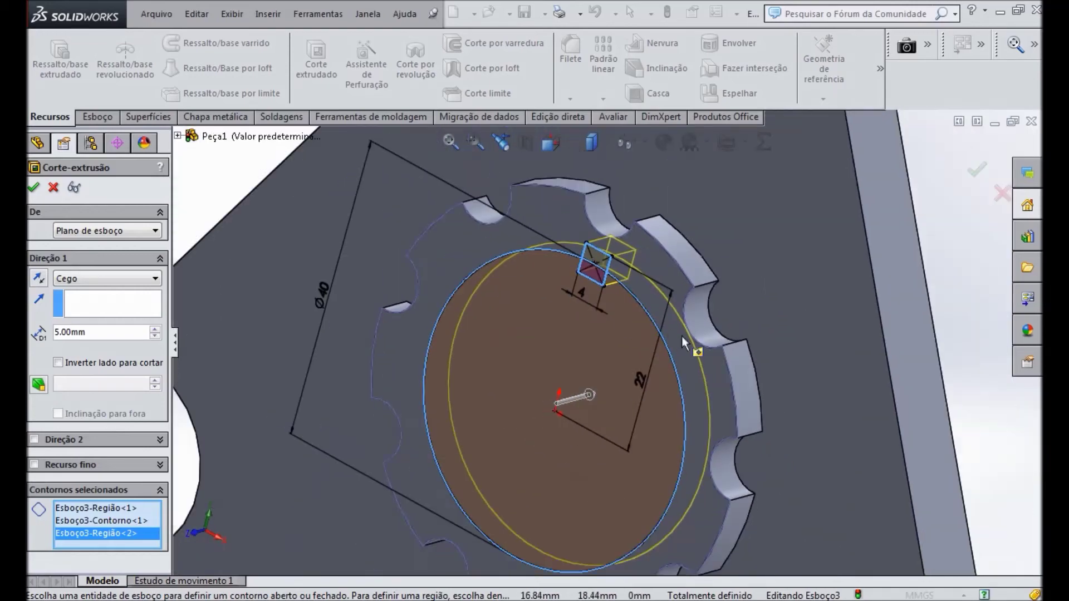
middle_click_drag(917, 362, 847, 355)
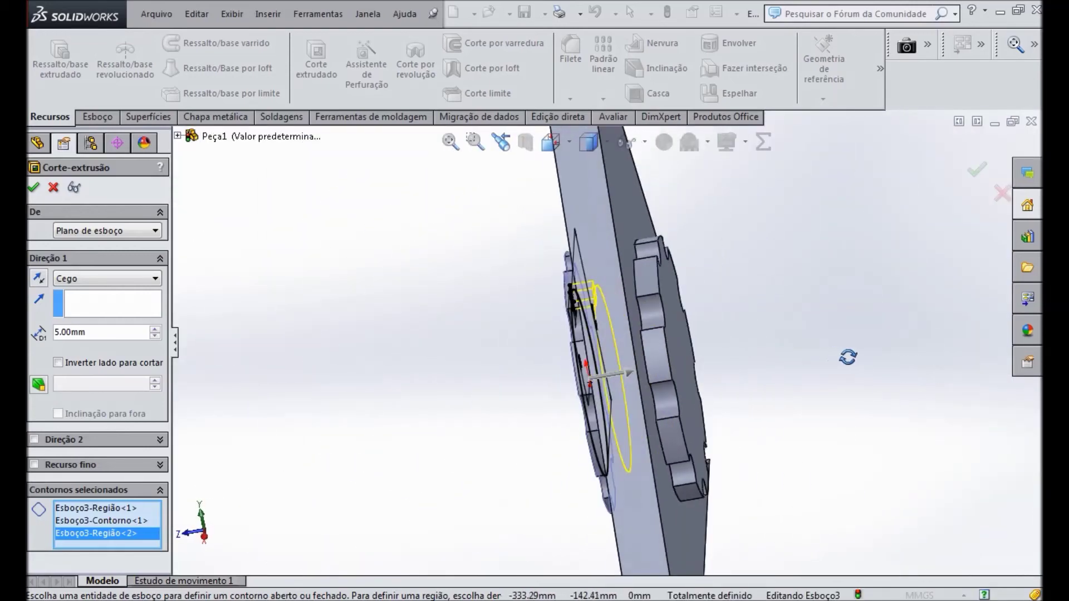
left_click(134, 279)
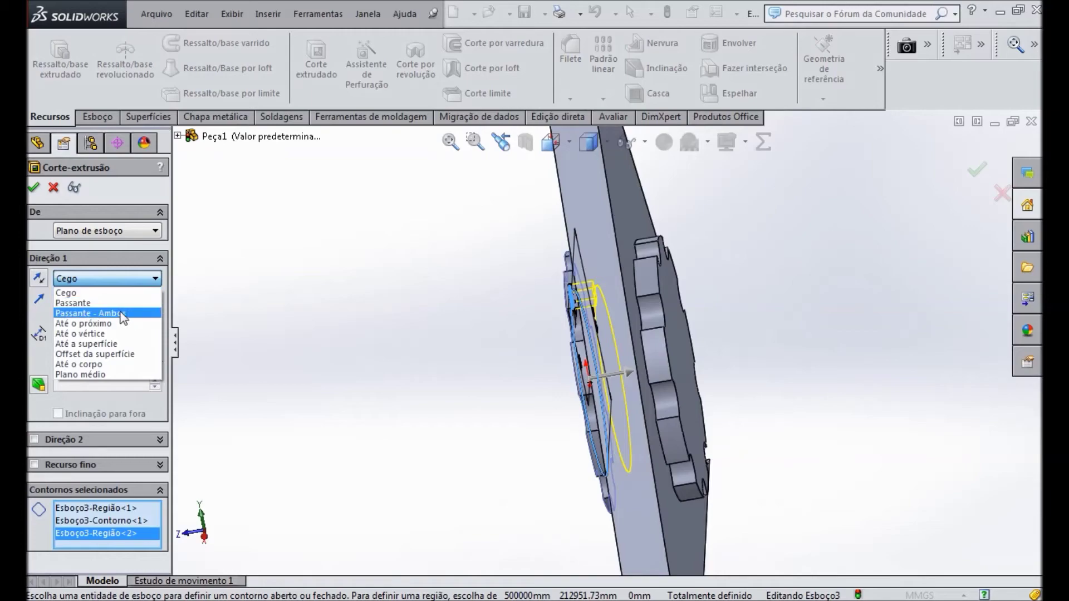
left_click(112, 303)
middle_click_drag(804, 371, 883, 256)
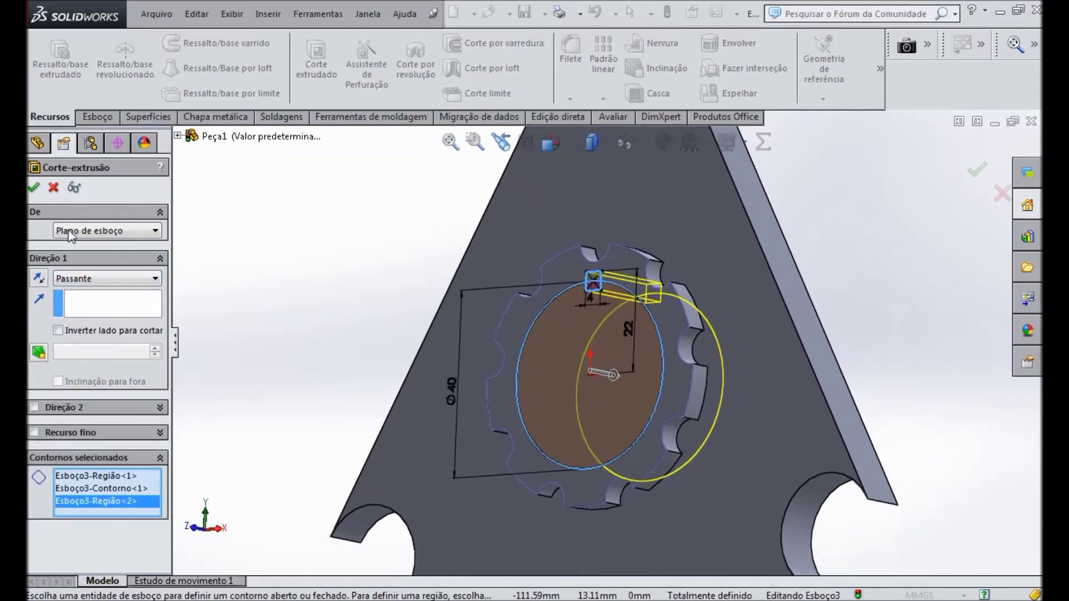
left_click(34, 188)
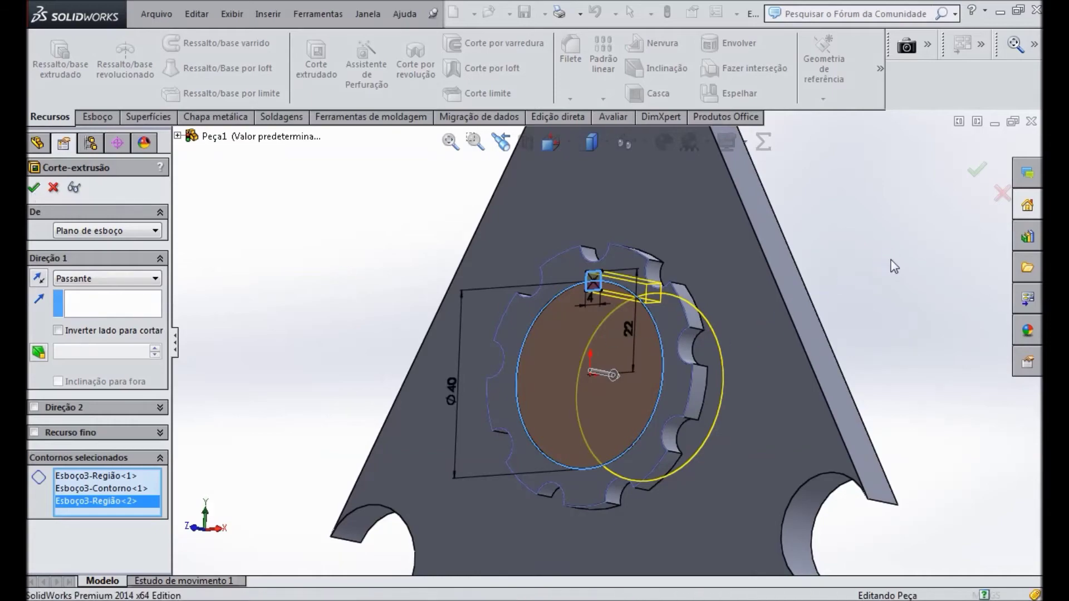
Examine the cut bore and keyway and the plate's corner notches from several angles.
middle_click_drag(890, 262, 477, 199)
scroll(572, 330, "up", 2)
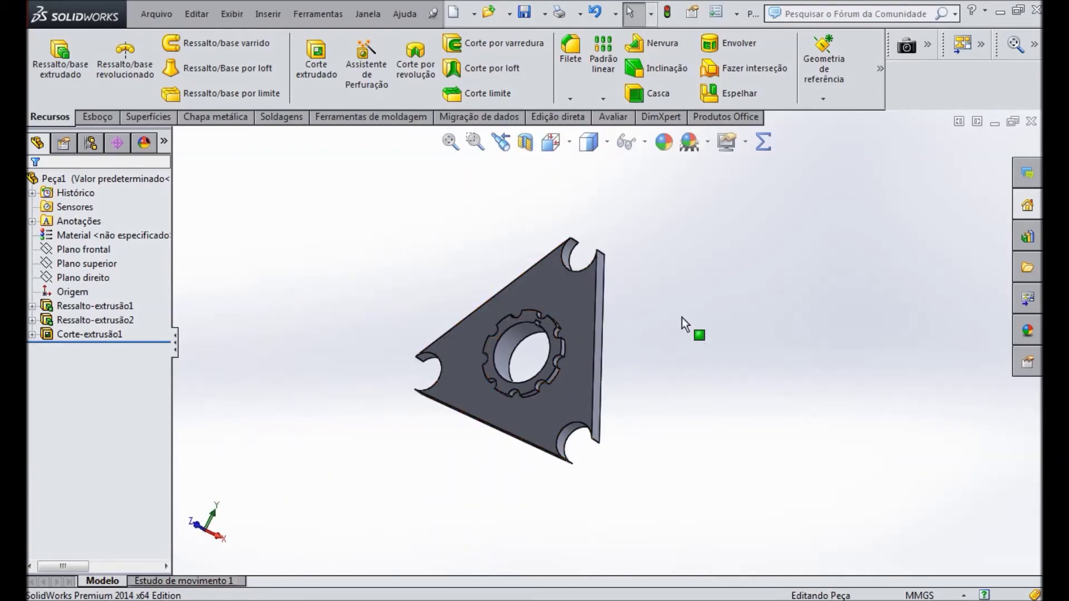
key("ctrl+1")
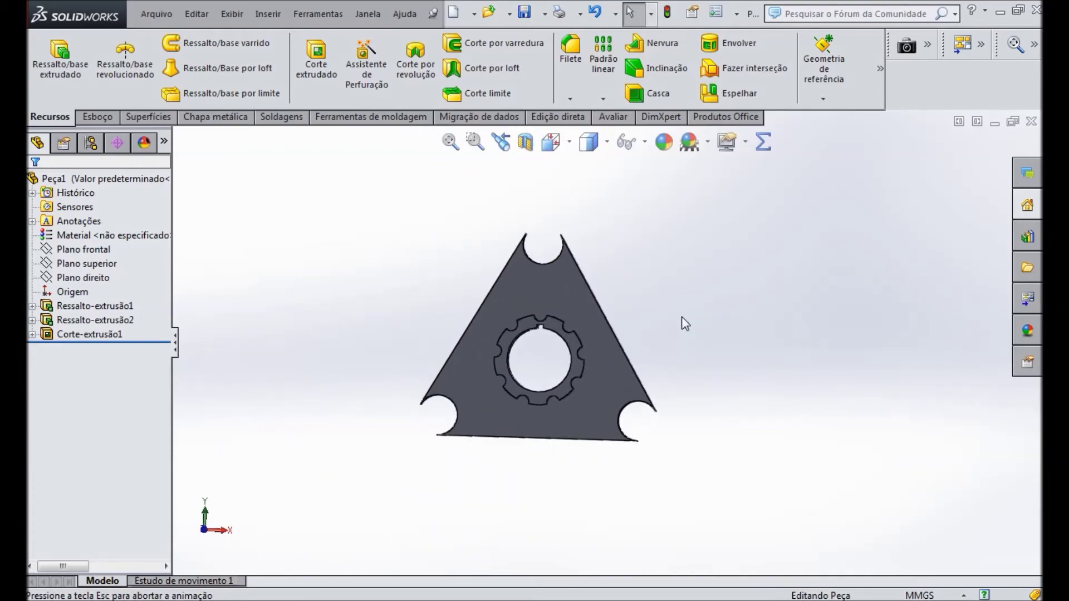
scroll(667, 229, "down", 5)
scroll(748, 178, "up", 3)
scroll(687, 172, "down", 3)
middle_click_drag(686, 172, 663, 226)
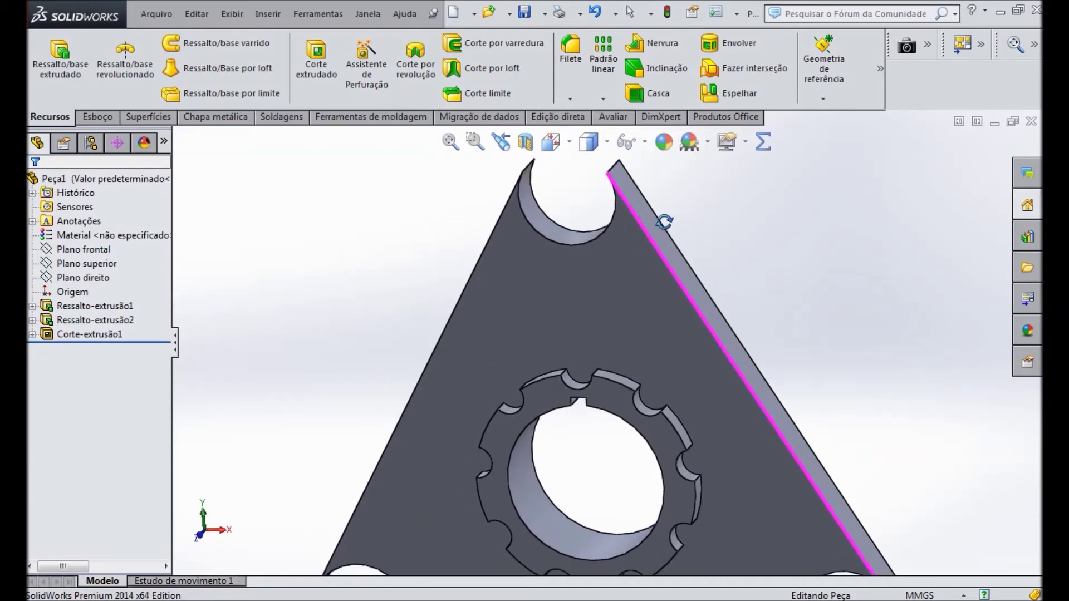
key("Escape")
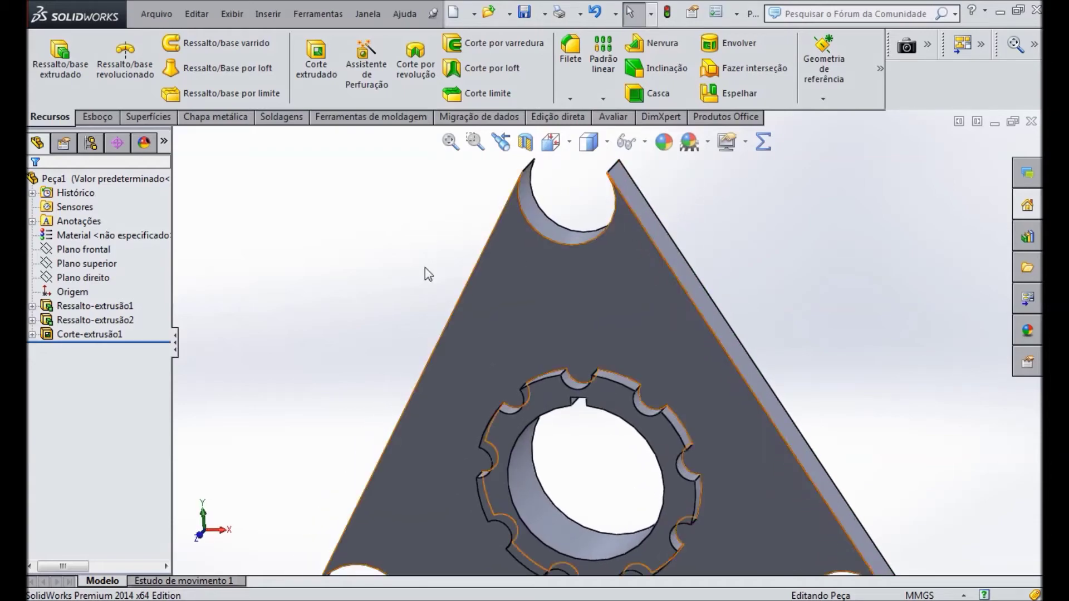
Start a new sketch on the front plane (Plano frontal).
left_click(47, 249)
middle_click_drag(585, 274, 442, 278)
left_click(84, 249)
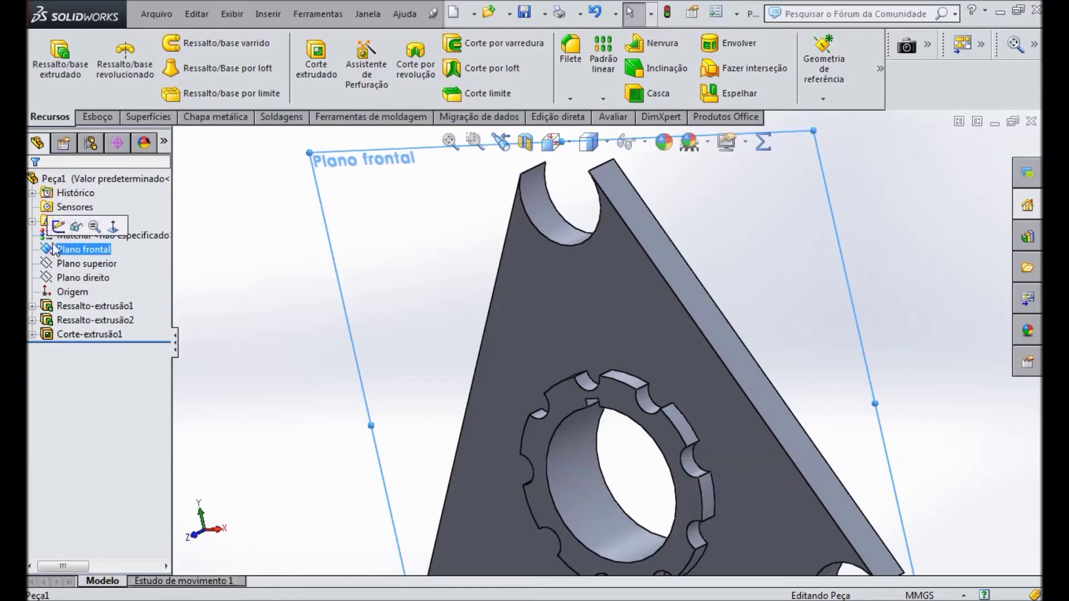
left_click(68, 228)
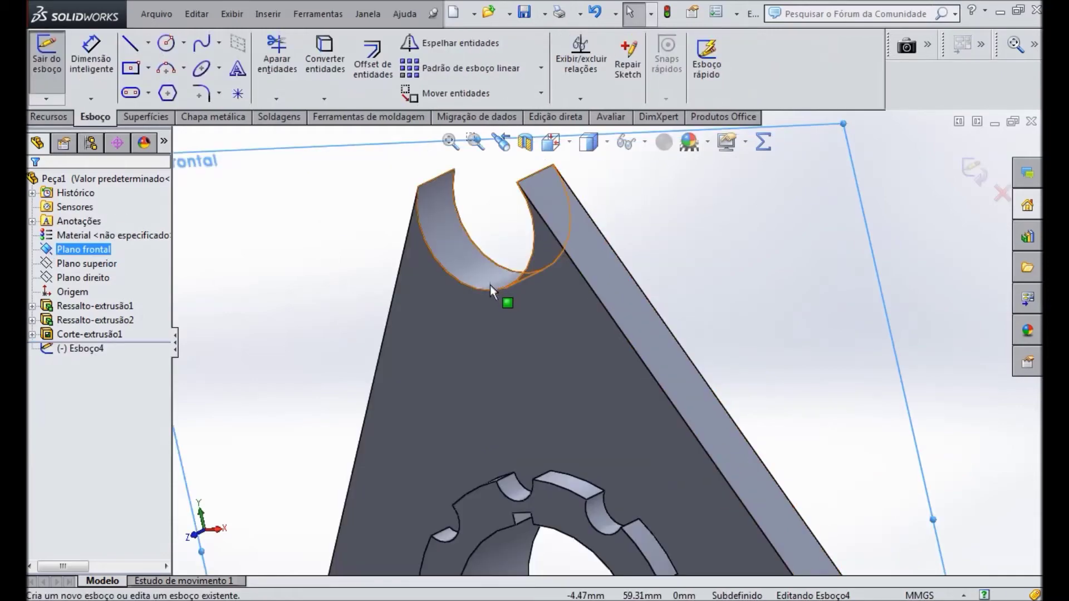
Convert the arc edge of the plate's upper corner notch into a sketch entity.
left_click(490, 292)
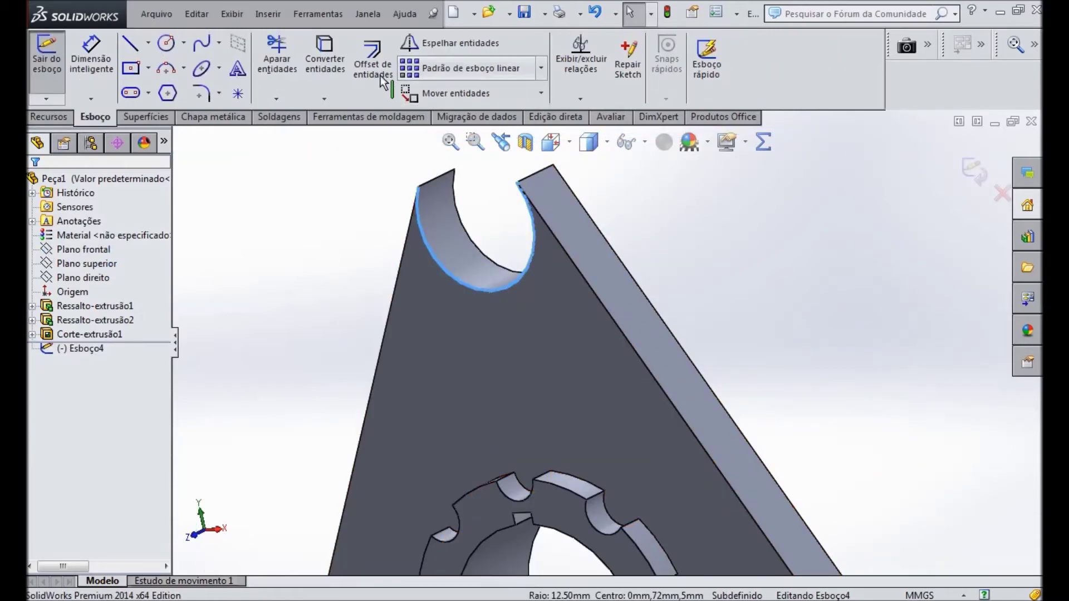
left_click(326, 67)
scroll(326, 231, "up", 1)
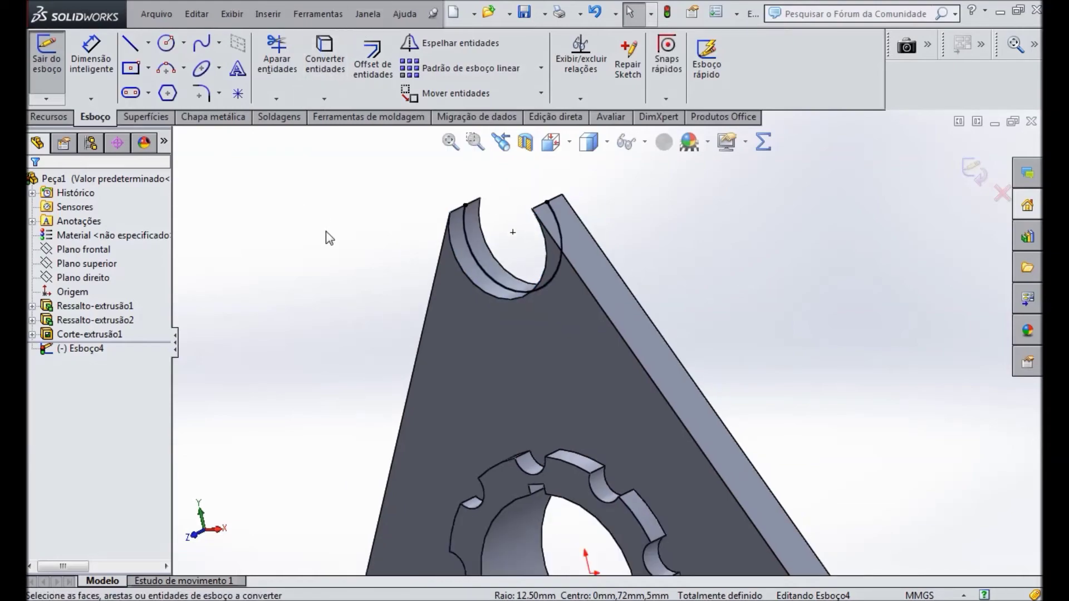
scroll(326, 231, "down", 1)
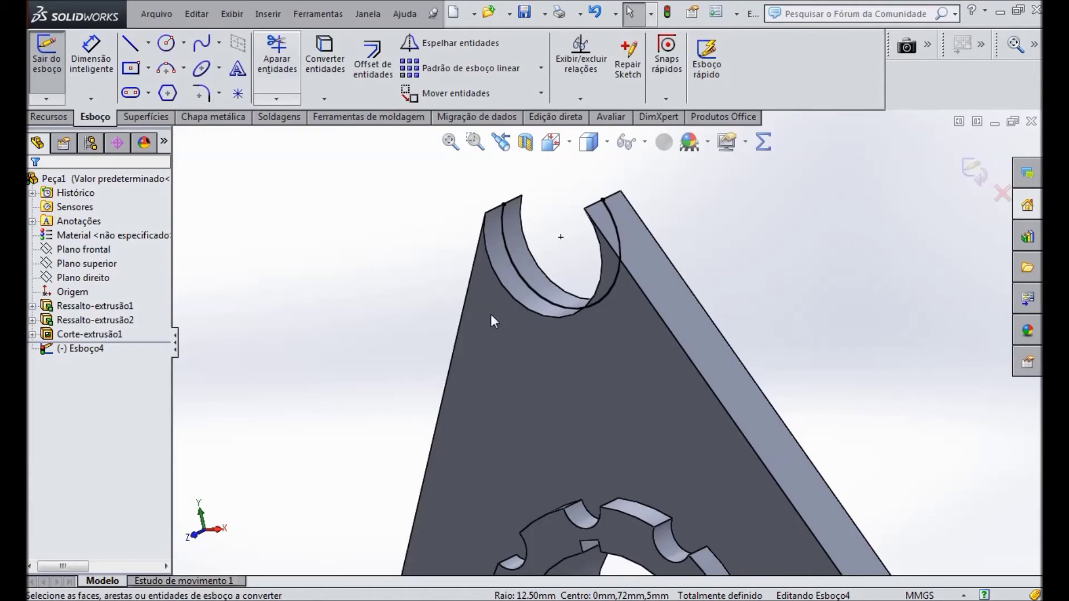
scroll(649, 305, "up", 4)
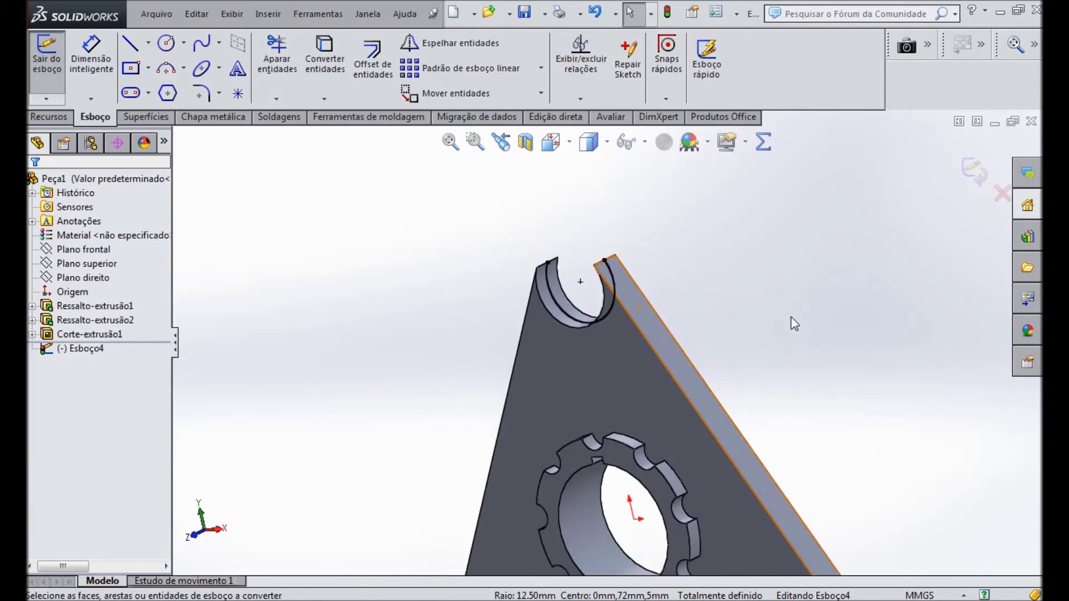
key("ctrl+1")
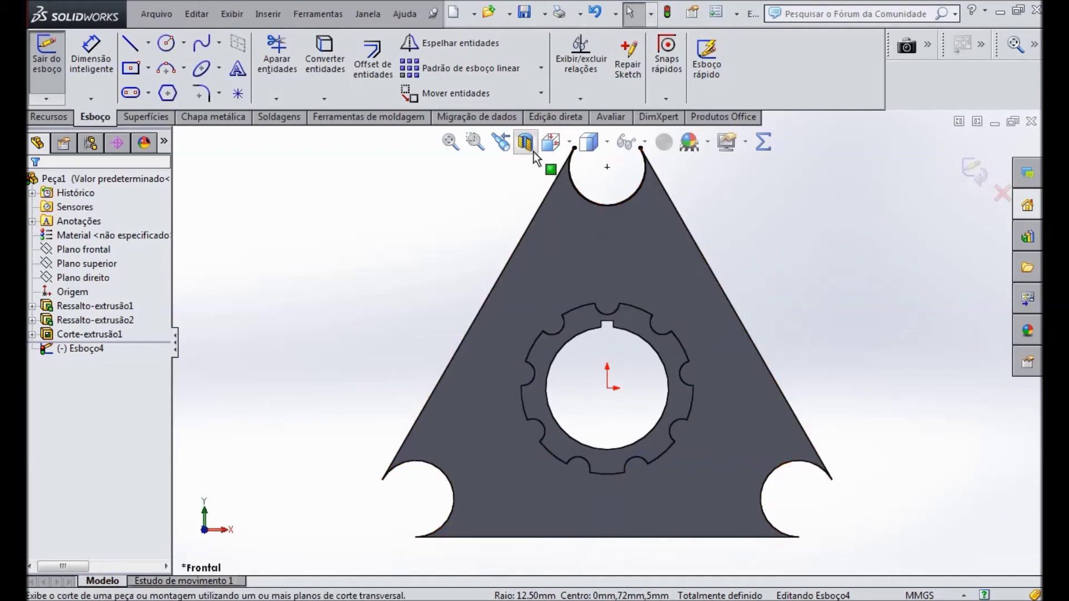
left_click(541, 67)
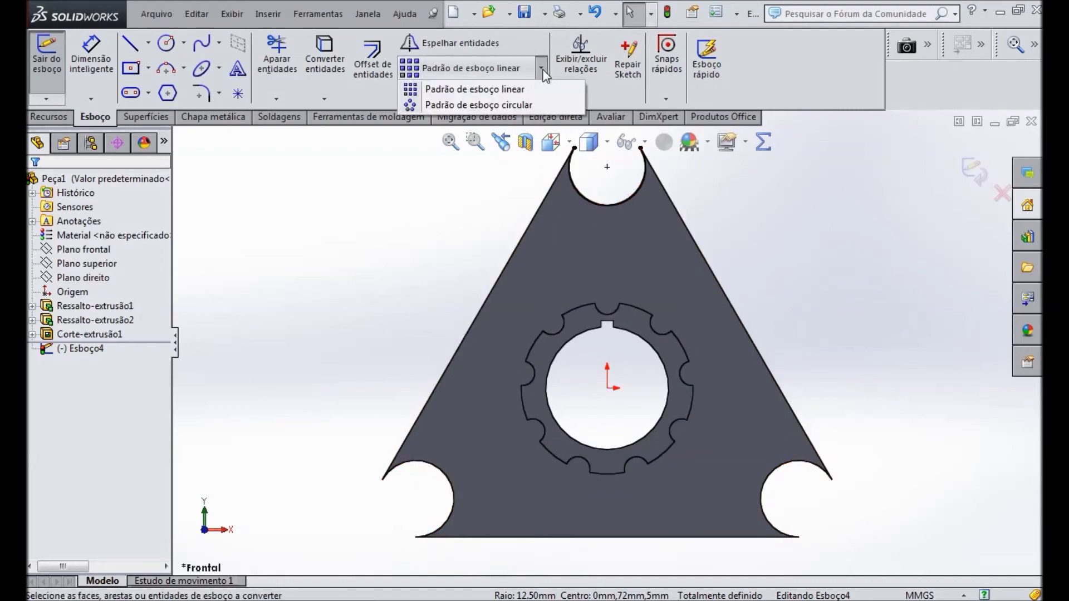
left_click(530, 100)
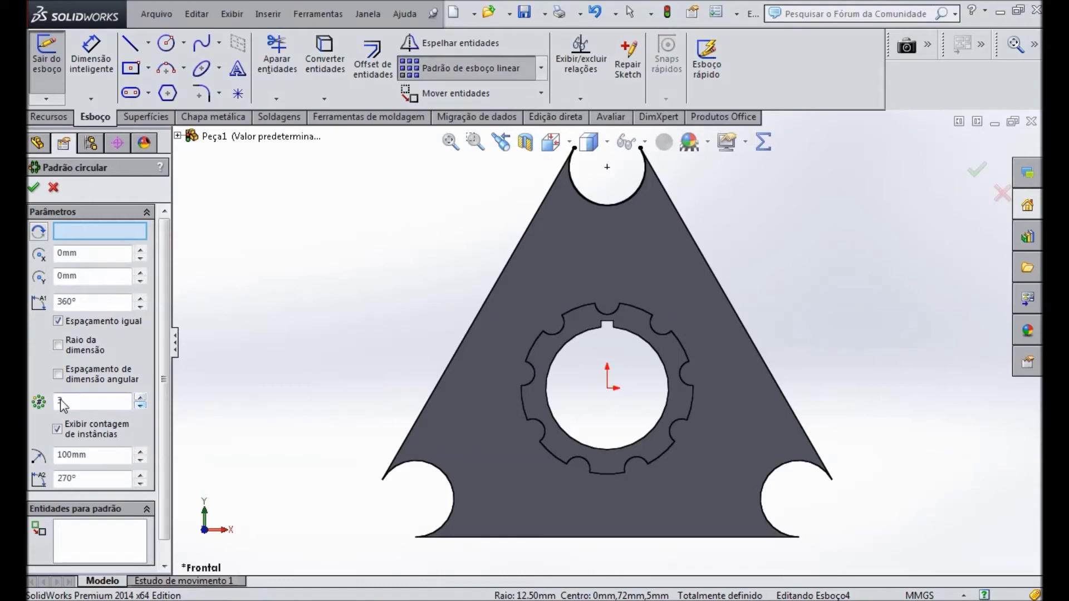
middle_click_drag(907, 376, 851, 377)
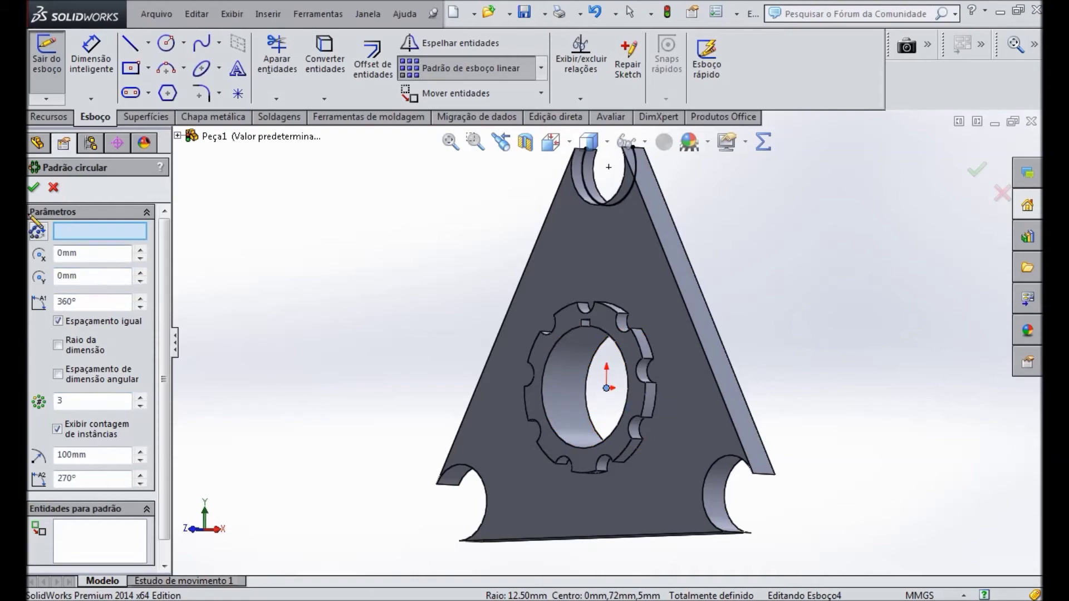
left_click(37, 189)
scroll(653, 270, "up", 1)
scroll(729, 318, "down", 3)
scroll(666, 310, "up", 4)
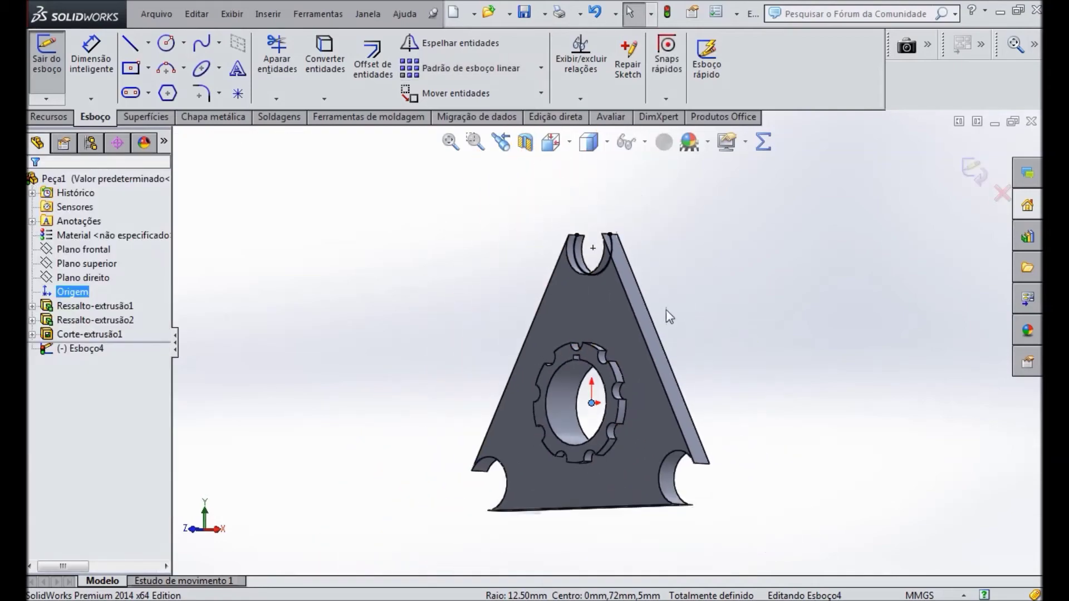
Circular-pattern the converted arc of the upper notch around the origin with 3 equally spaced instances over 360°.
left_click(580, 268)
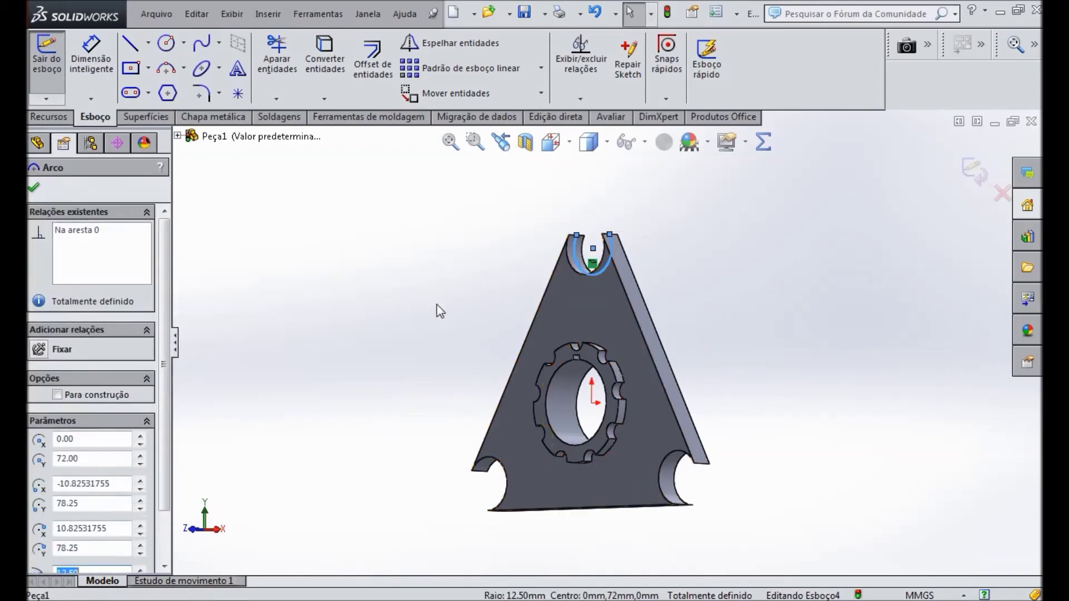
left_click(541, 68)
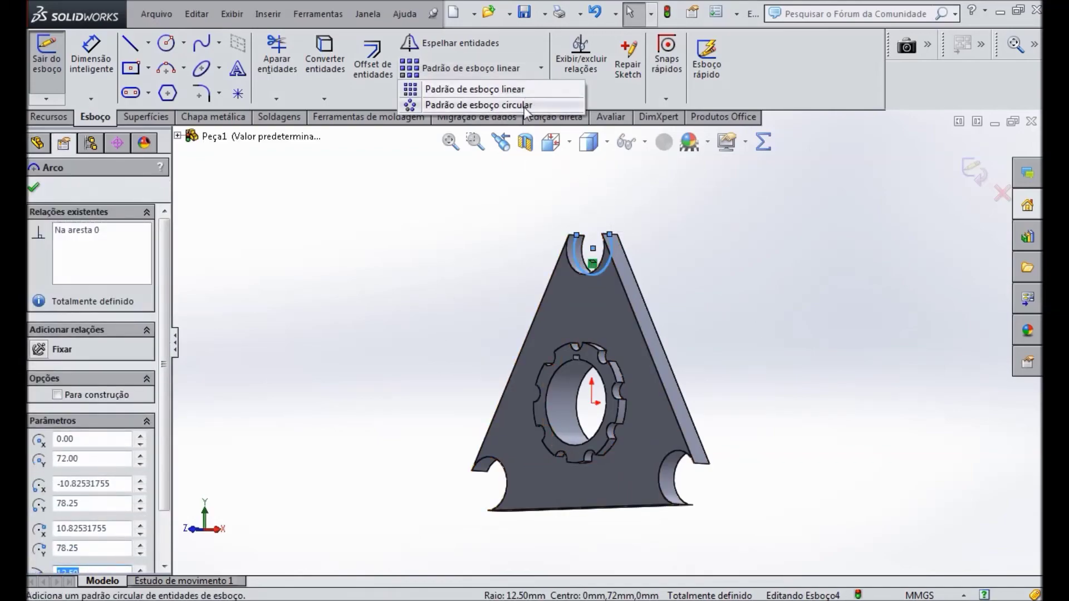
left_click(470, 103)
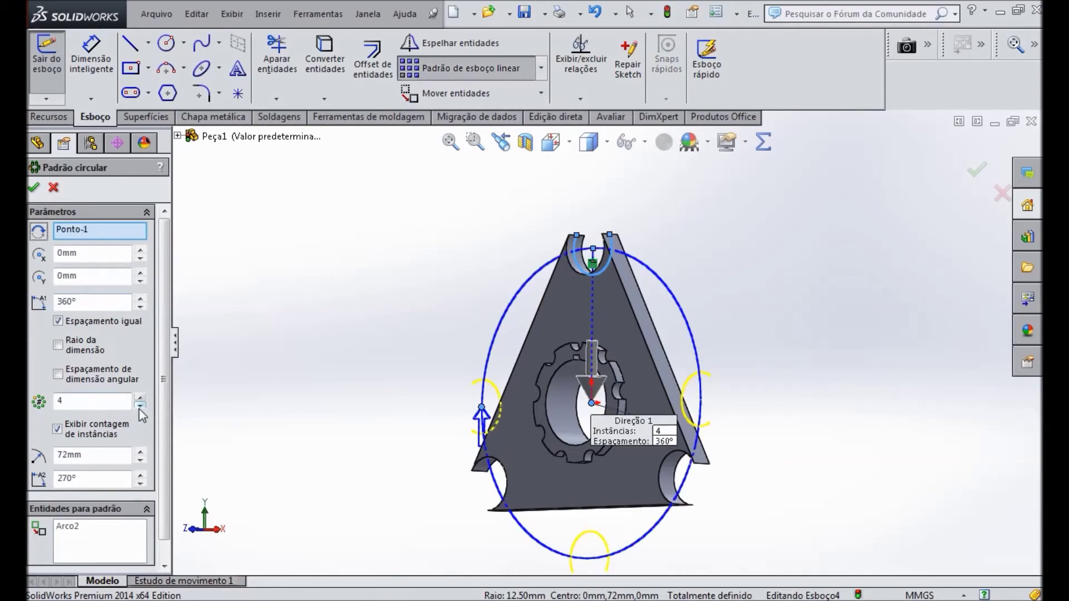
left_click(35, 188)
left_click(768, 378)
scroll(767, 378, "up", 1)
scroll(767, 378, "down", 2)
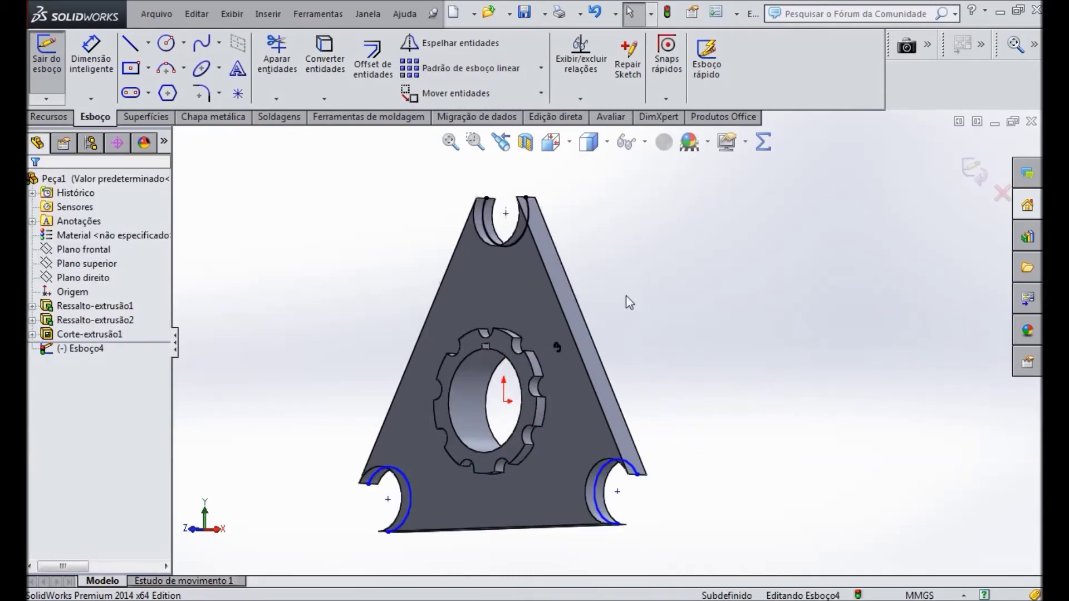
Start a boss extrusion (Ressalto/base extrudado) of the three notch arcs and set its end condition to Plano médio.
scroll(399, 223, "down", 1)
scroll(398, 222, "up", 1)
scroll(579, 245, "down", 2)
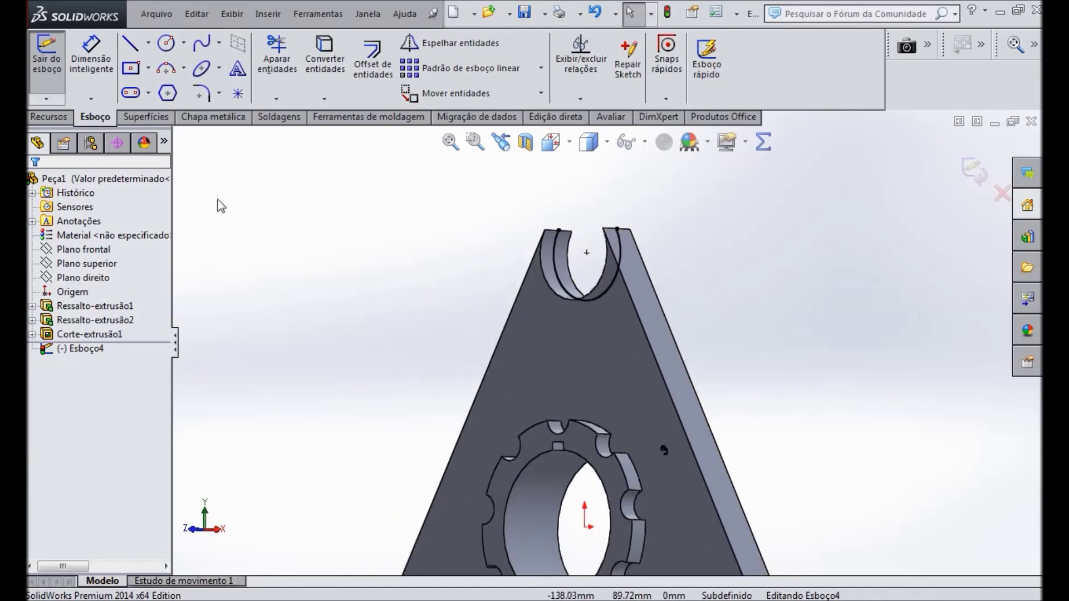
left_click(40, 119)
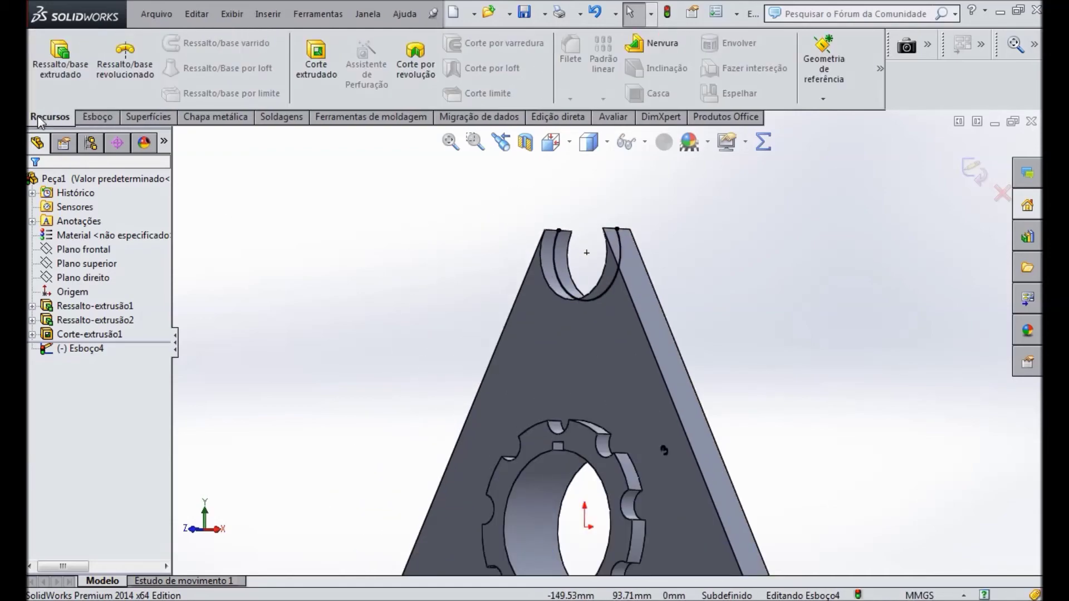
left_click(74, 81)
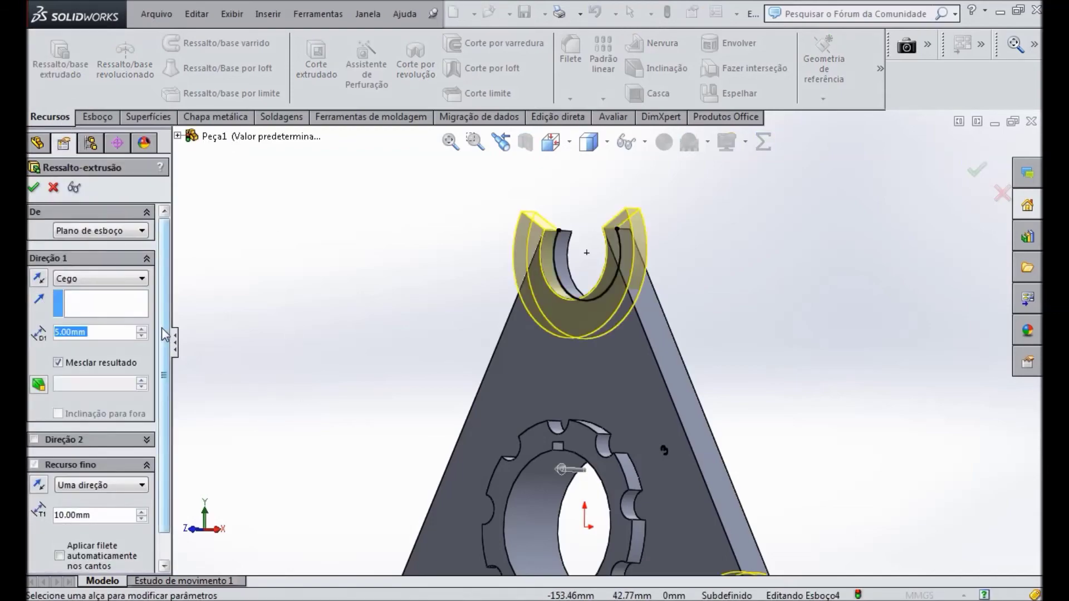
middle_click_drag(369, 296, 425, 427)
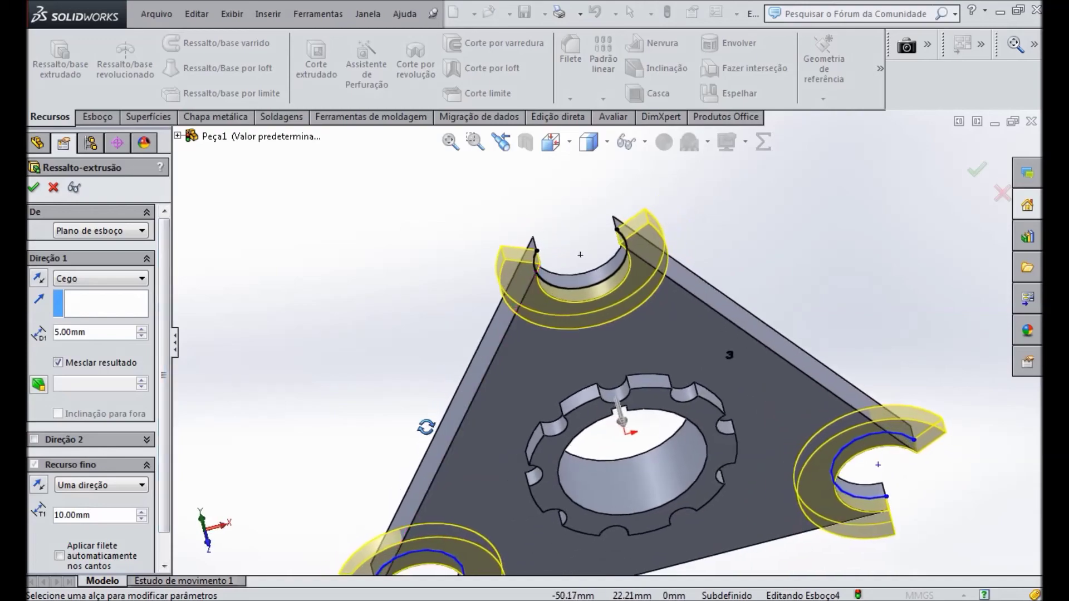
left_click(143, 278)
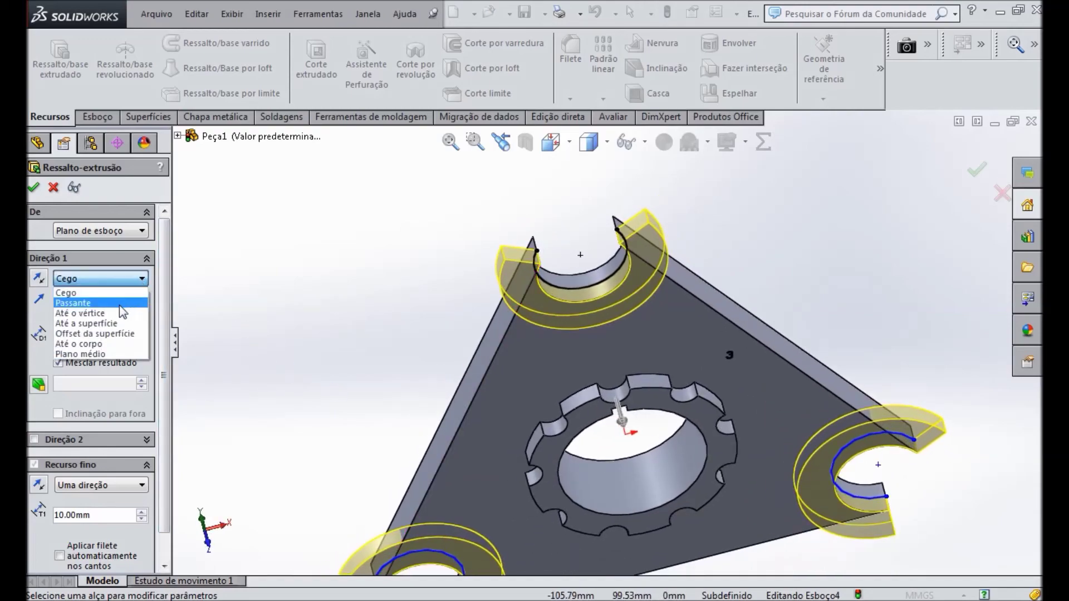
left_click(117, 355)
middle_click_drag(578, 276, 531, 273)
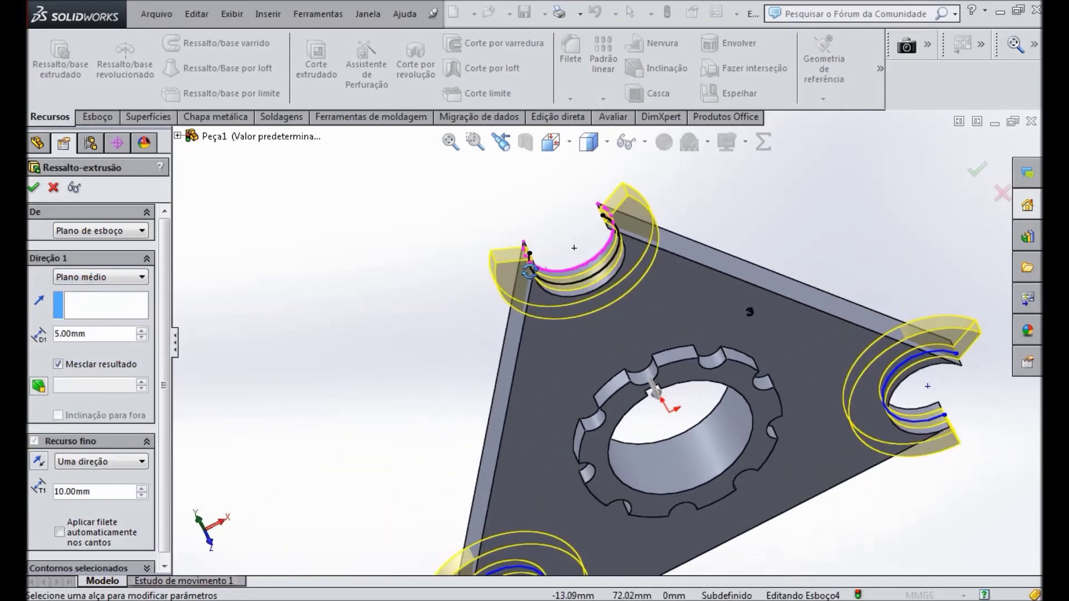
left_click_drag(164, 311, 165, 341)
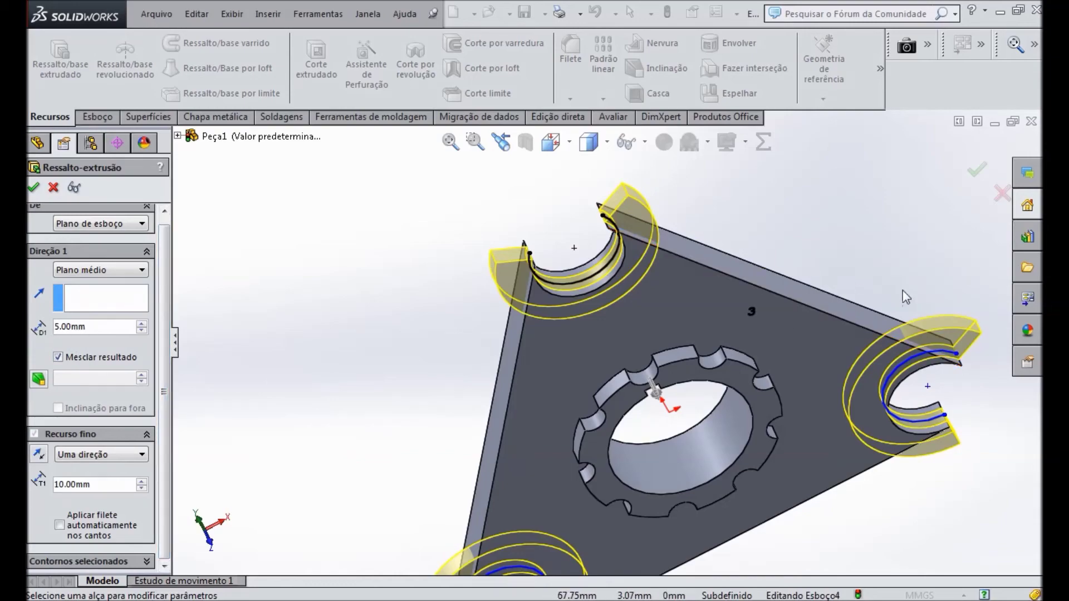
Check the ring width in the Aula 17 drawing in Adobe Reader, return to SolidWorks, and set the extrusion depth to 16 mm.
key("alt+Tab")
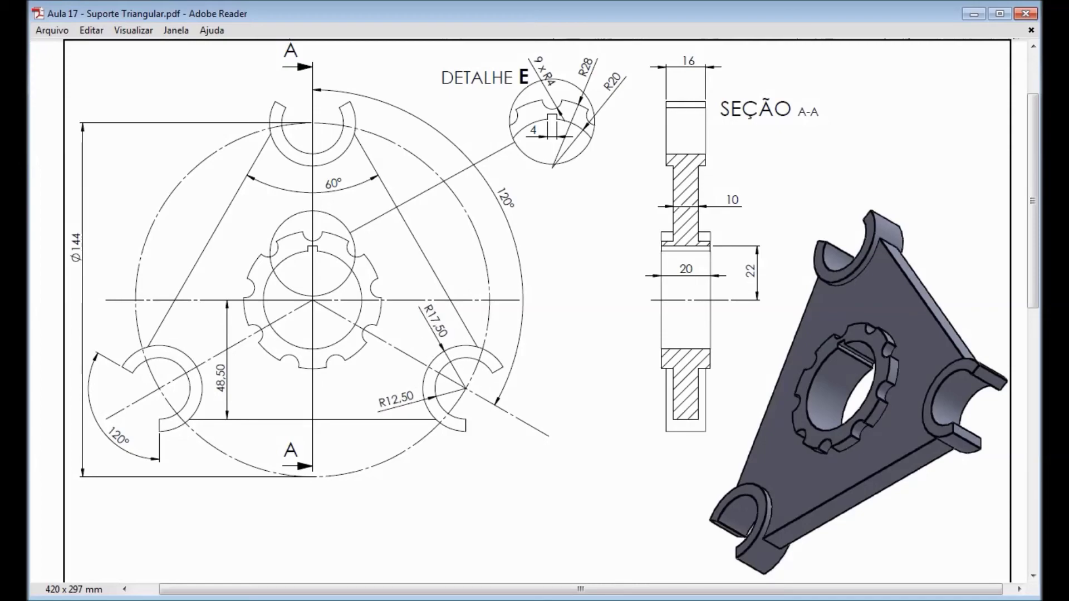
key("alt+Tab")
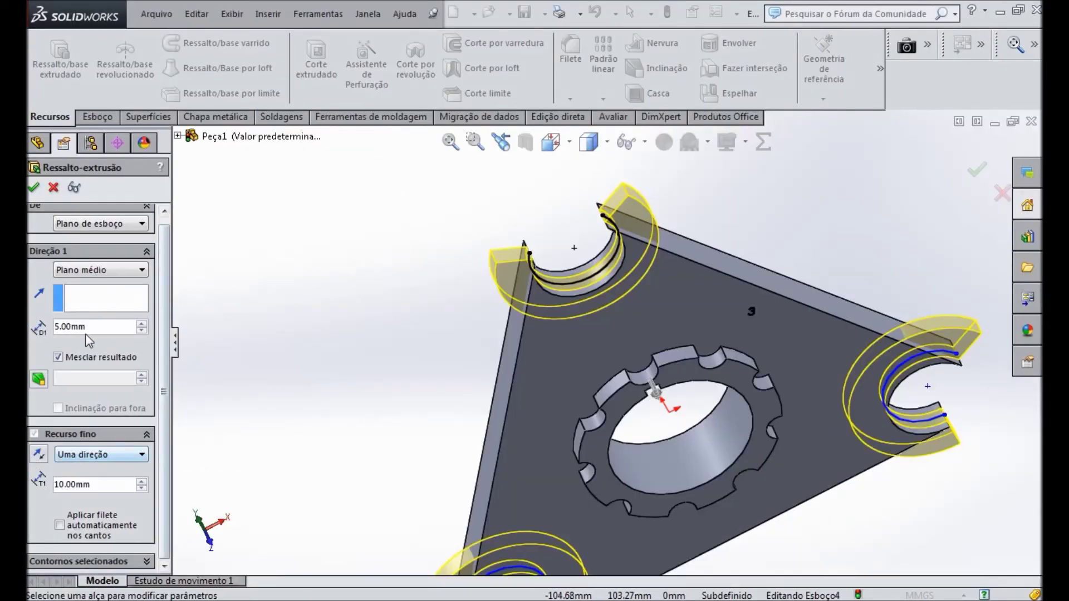
middle_click_drag(435, 341, 500, 235)
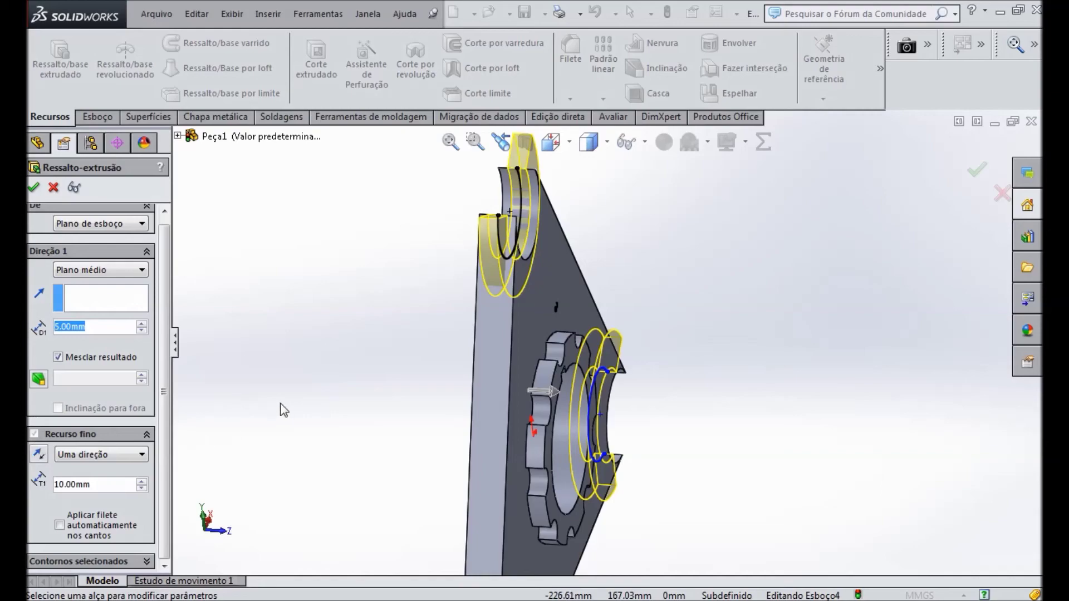
type("1")
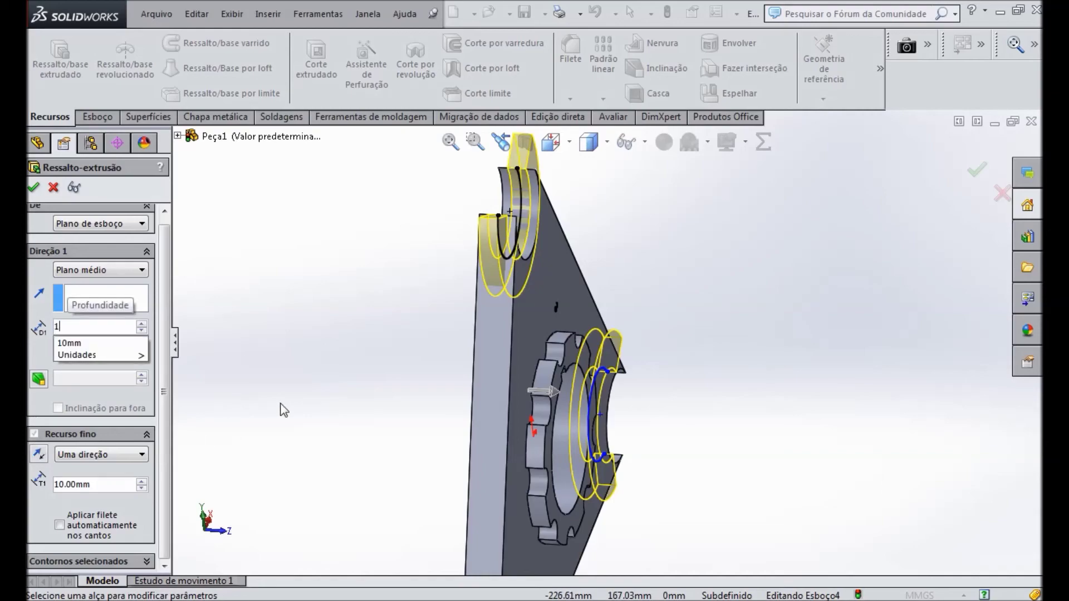
type("6")
key("Return")
middle_click_drag(419, 390, 332, 326)
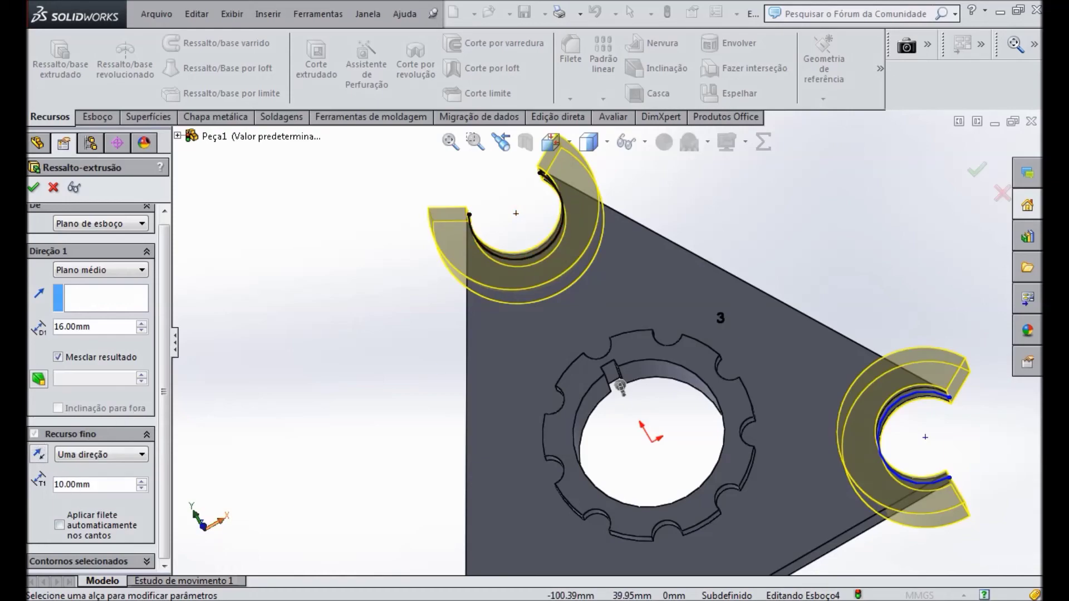
Try the Plano médio type for the thin feature (Recurso fino) and switch it back to Uma direção.
left_click(139, 460)
left_click(84, 479)
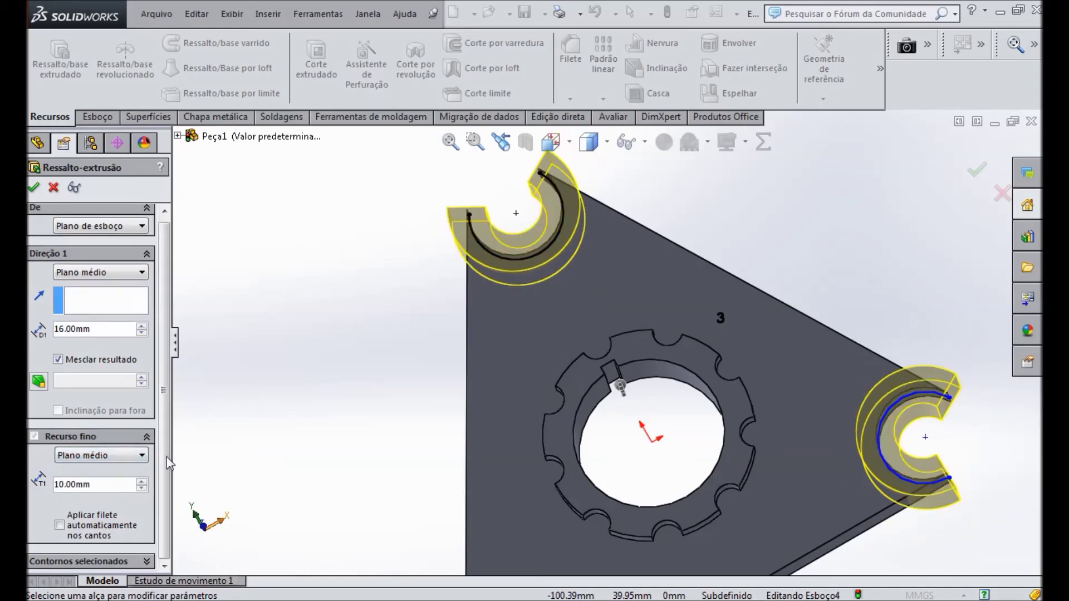
left_click(139, 455)
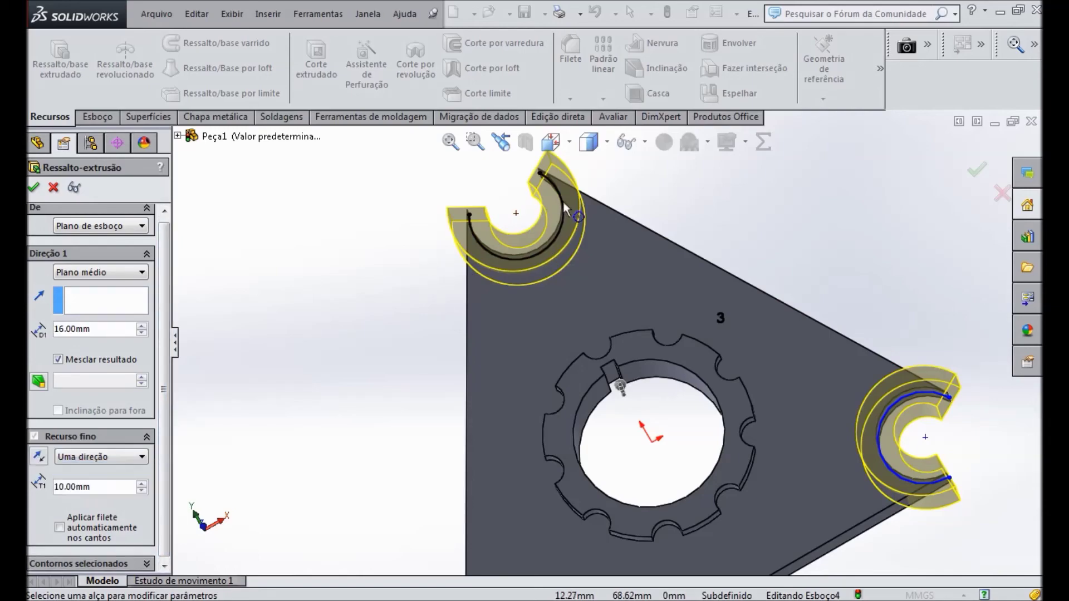
Try the Duas direções type for the thin feature, examine the preview at the upper notch, and restore Uma direção.
left_click(142, 457)
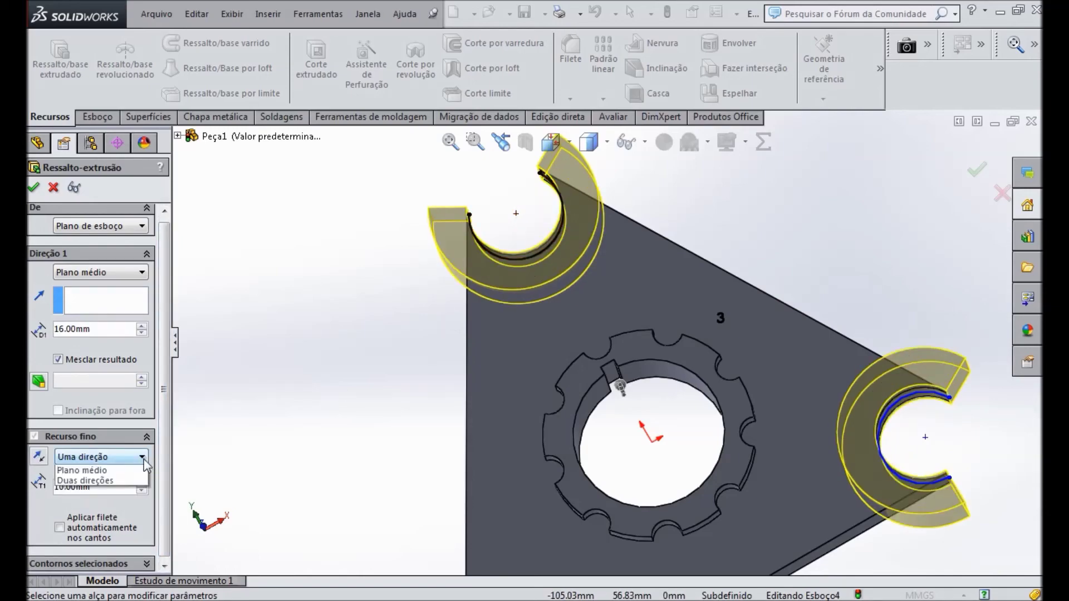
left_click(111, 500)
middle_click_drag(723, 239, 674, 166)
middle_click_drag(644, 219, 522, 214)
scroll(613, 317, "up", 3)
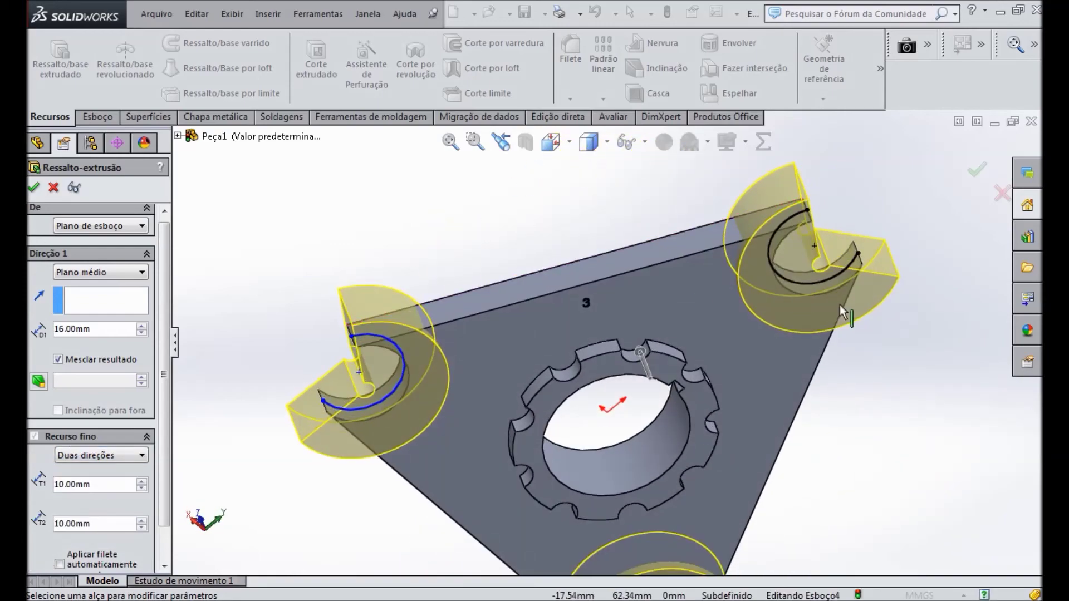
key("ctrl+1")
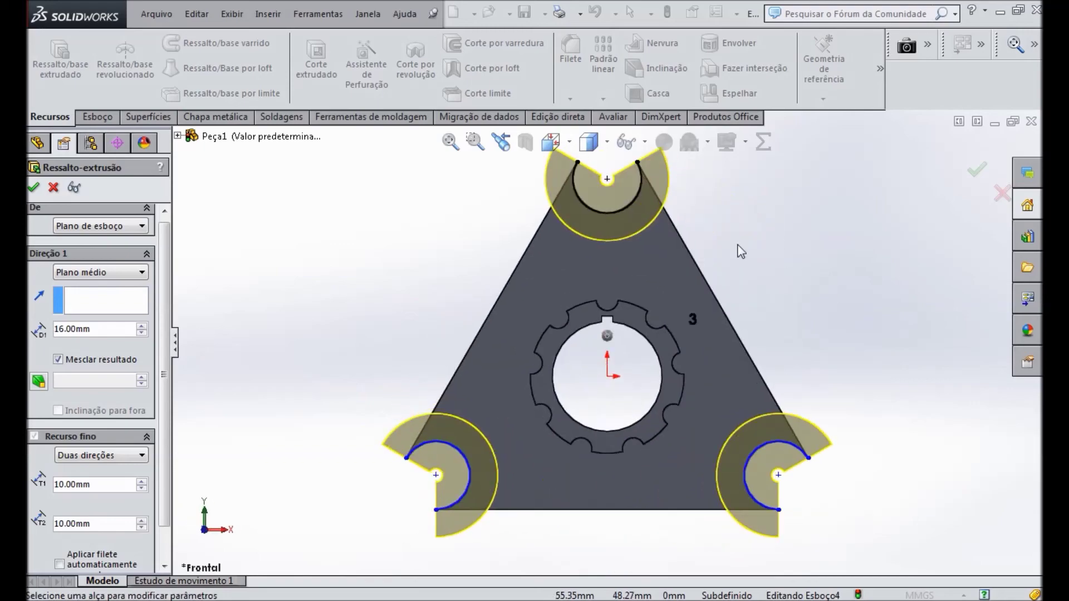
scroll(607, 190, "down", 3)
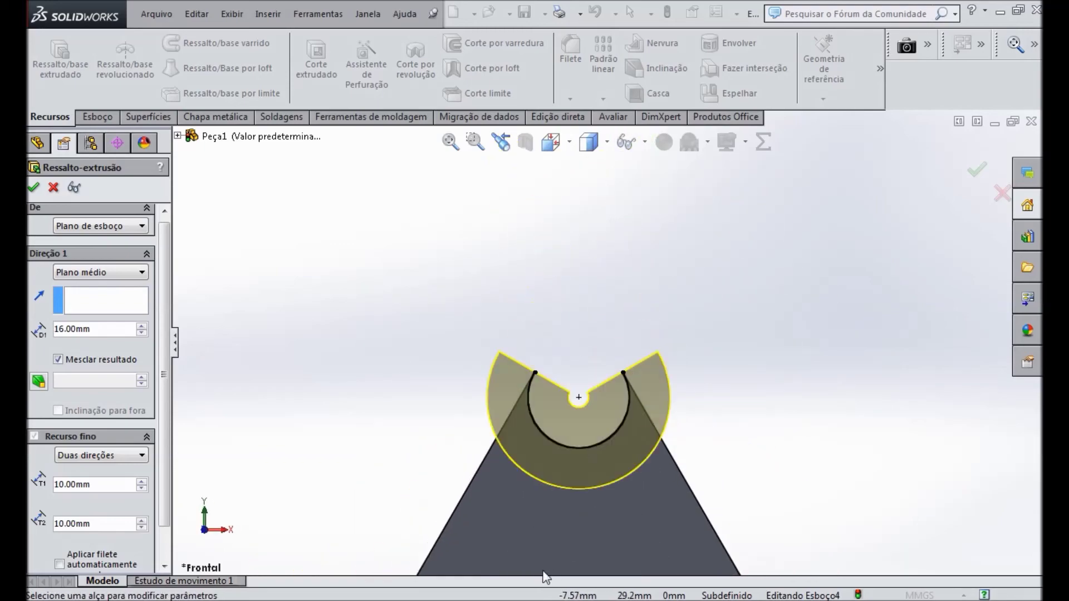
scroll(566, 421, "down", 2)
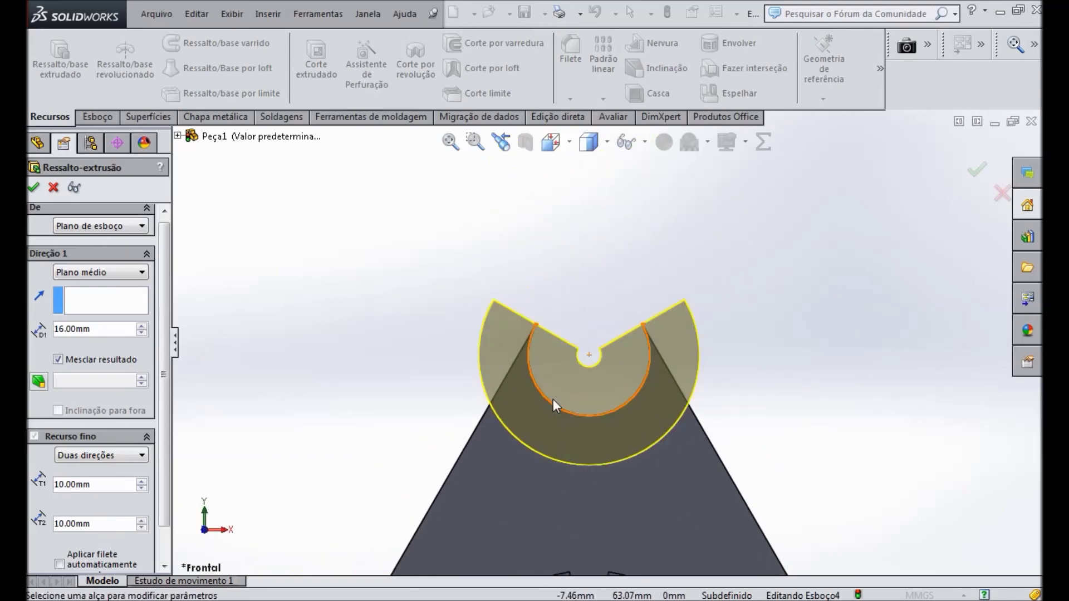
left_click(140, 456)
left_click(122, 470)
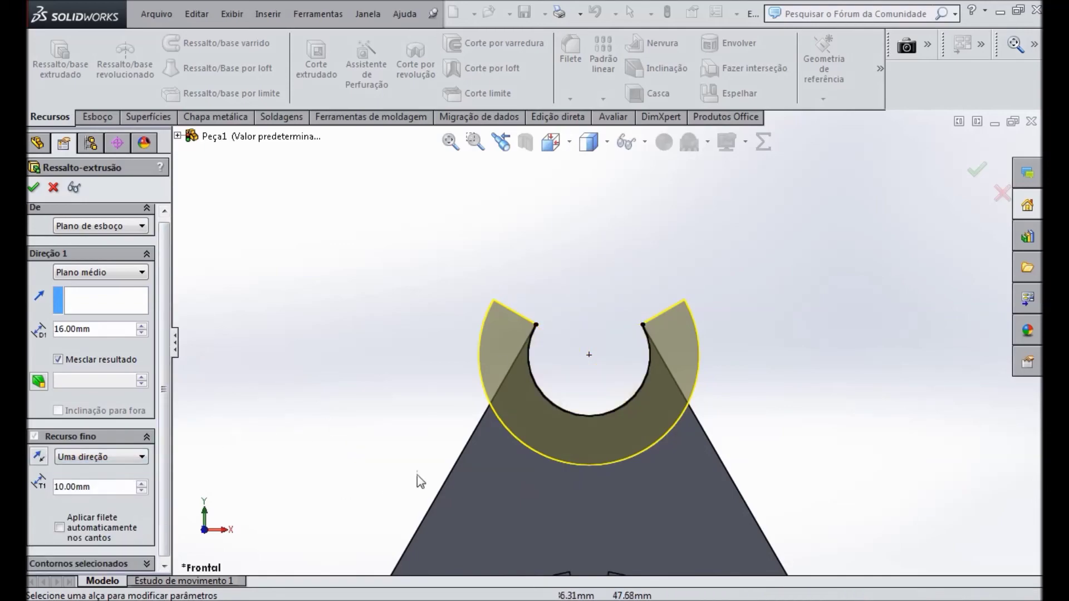
Set the thin-feature wall thickness to 5 mm, complete the extrusion of the three clamp rings, and view them from the front.
middle_click_drag(743, 305, 703, 353)
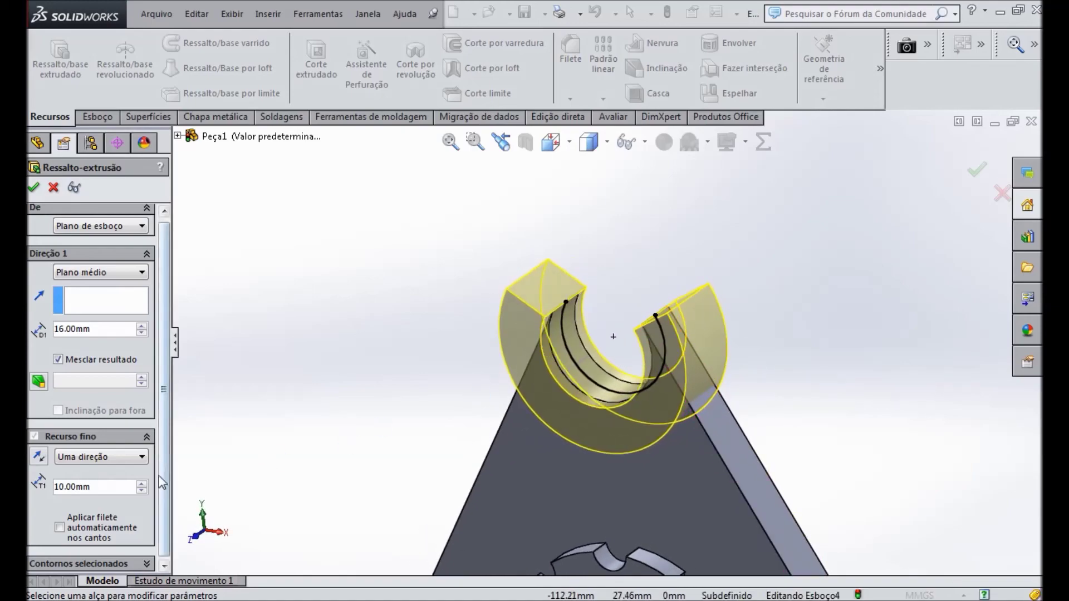
left_click_drag(98, 487, 48, 497)
type("5")
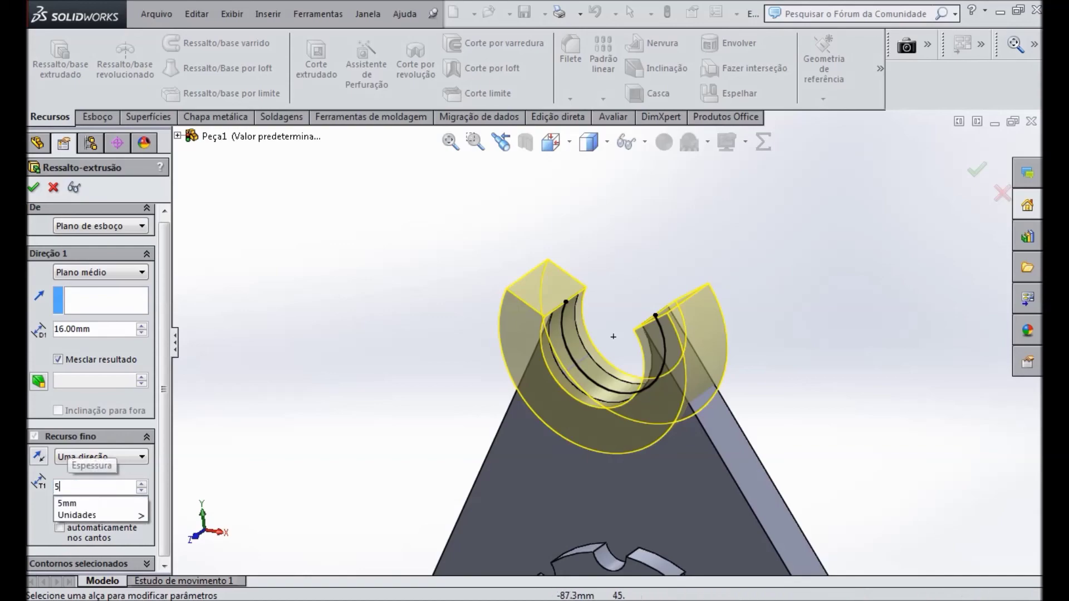
middle_click_drag(863, 314, 902, 286)
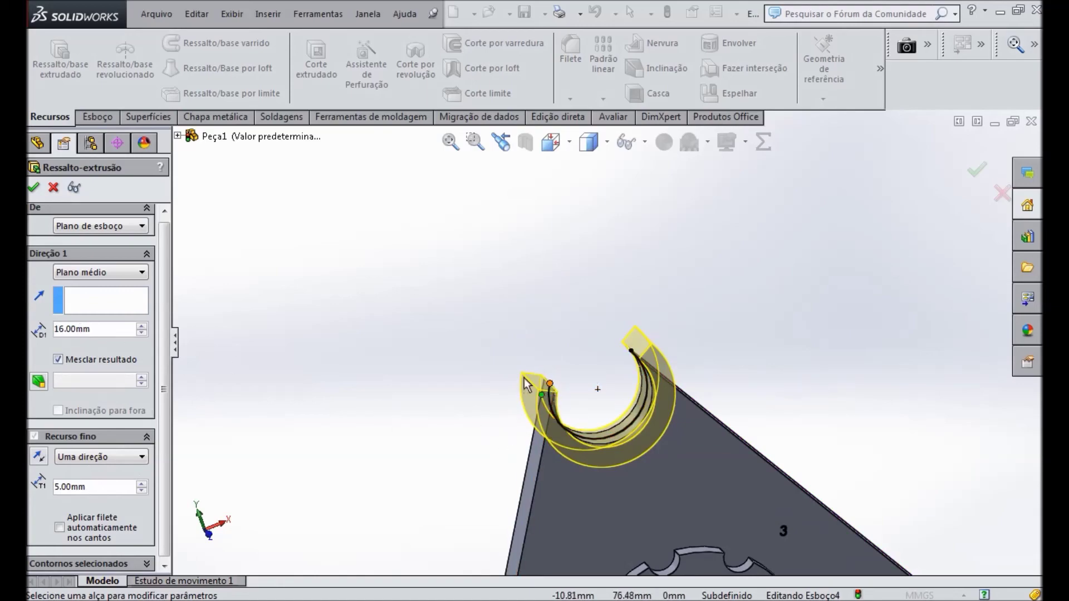
key("f")
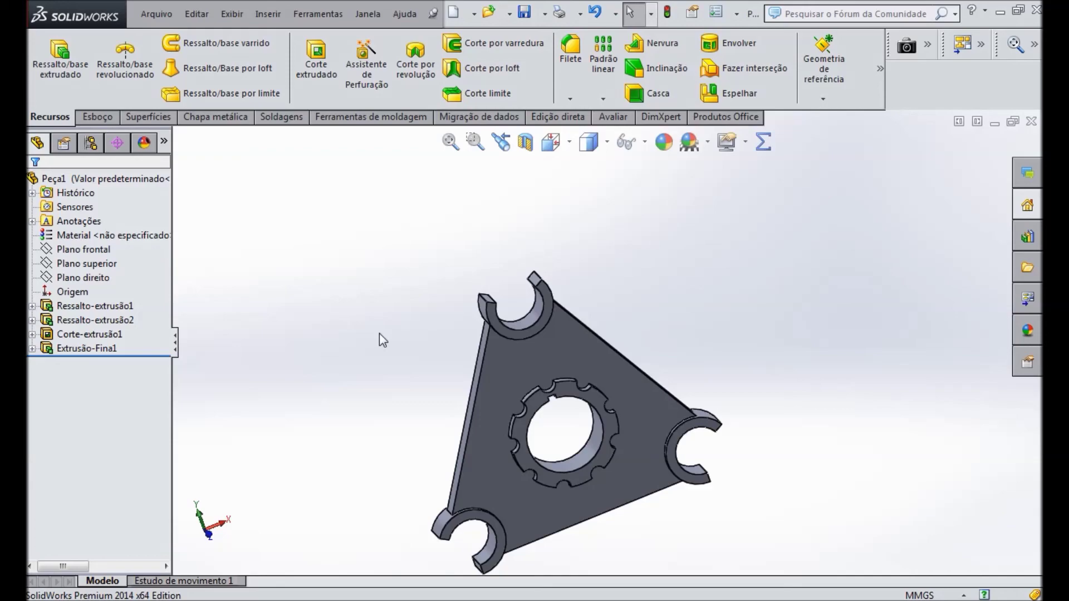
key("ctrl+1")
scroll(534, 355, "down", 4)
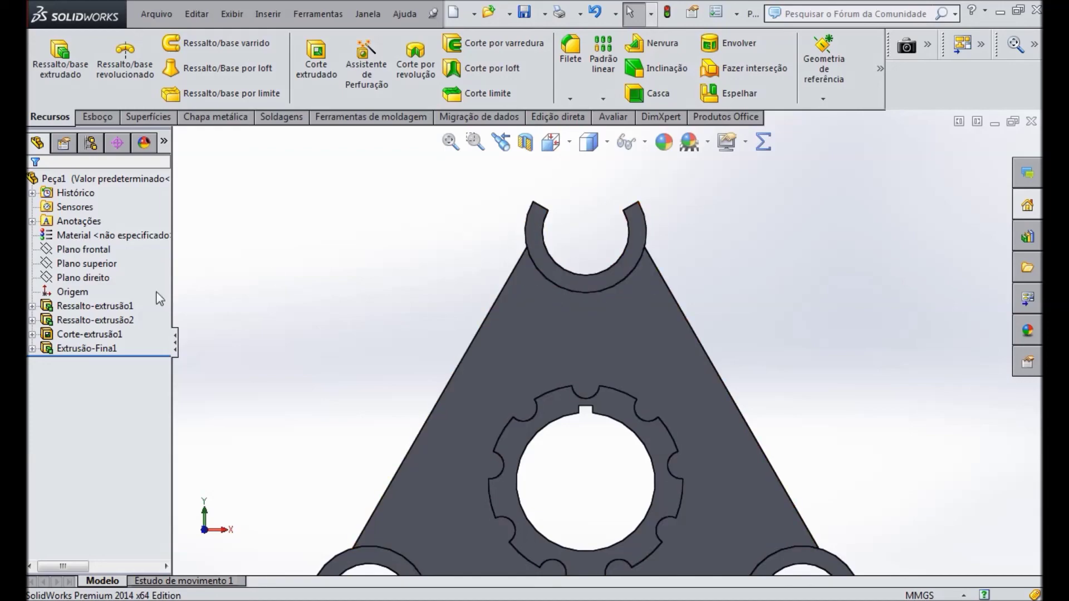
Inspect the complete triangular support from an angled view, checking the hub and the three corner clamp rings against the plate.
left_click(48, 251)
middle_click_drag(739, 303, 682, 317)
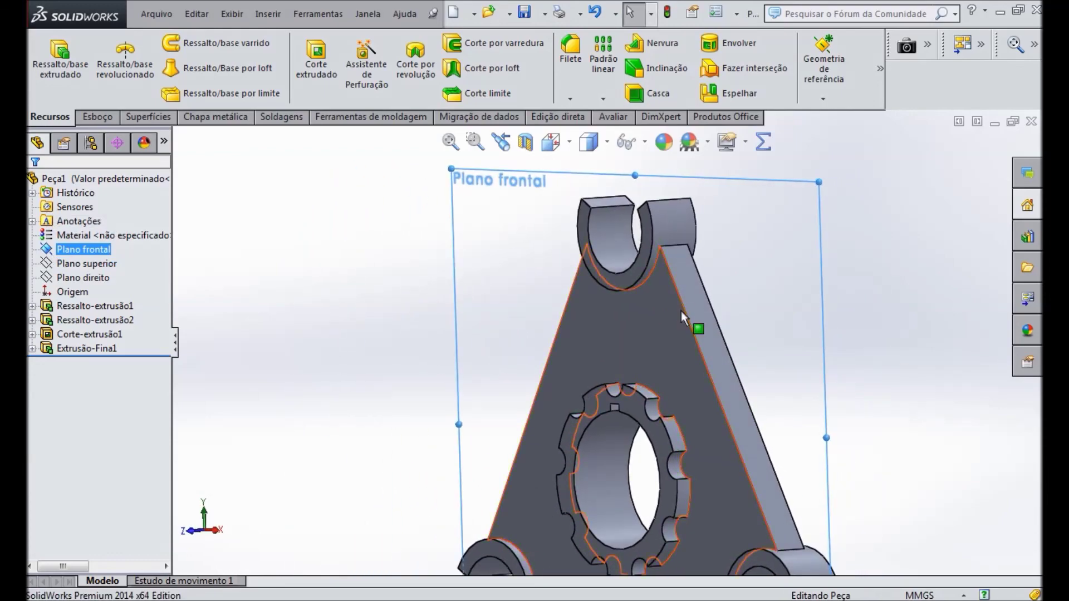
left_click(287, 386)
scroll(641, 386, "up", 3)
scroll(651, 496, "down", 1)
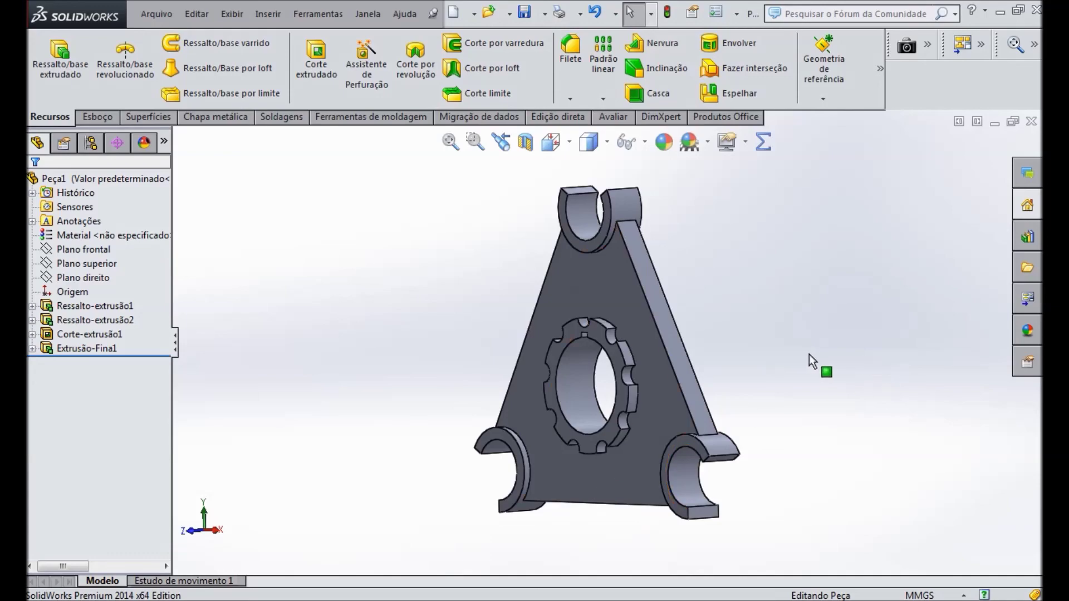
key("alt+Tab")
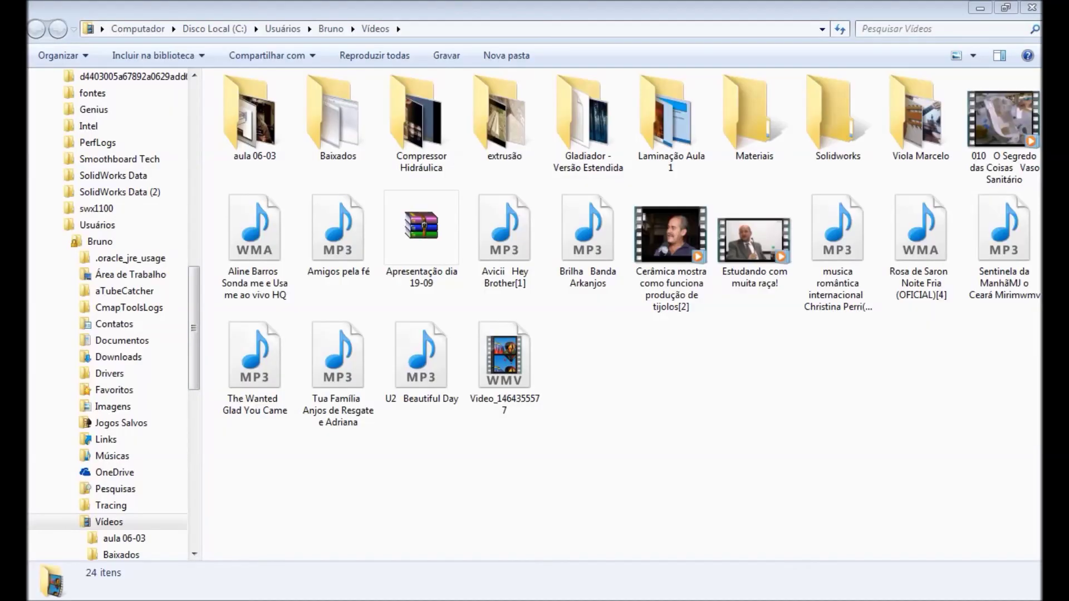
key("alt+Tab")
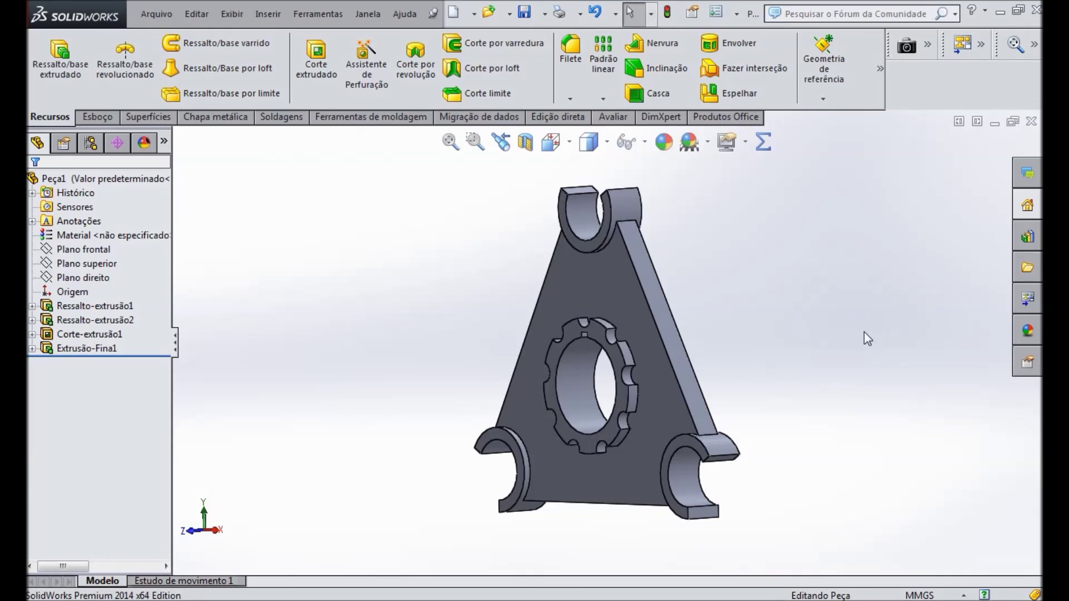
key("ctrl+7")
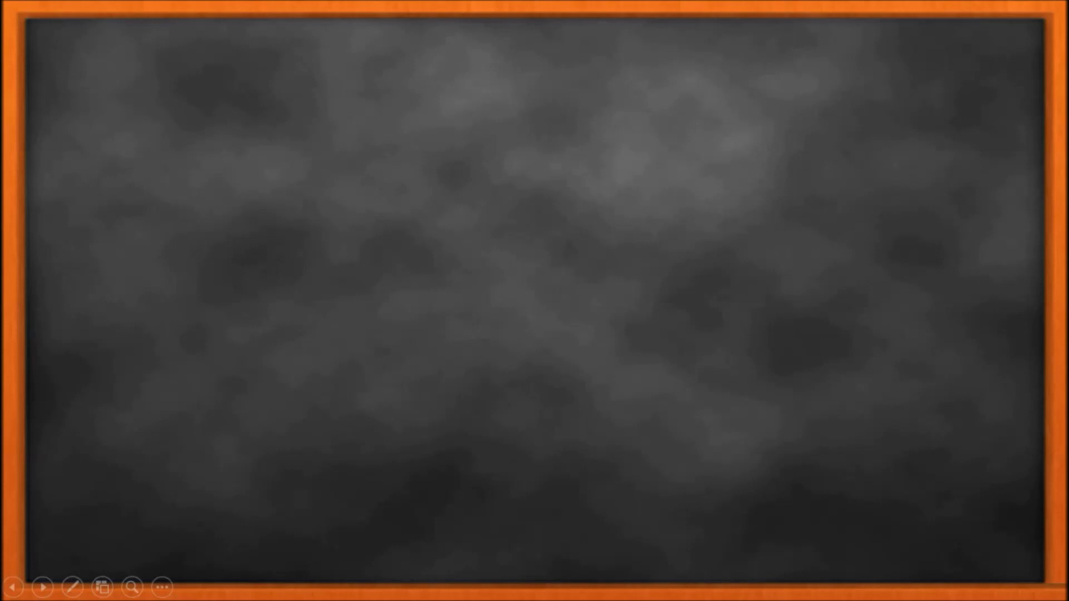
key("Right")
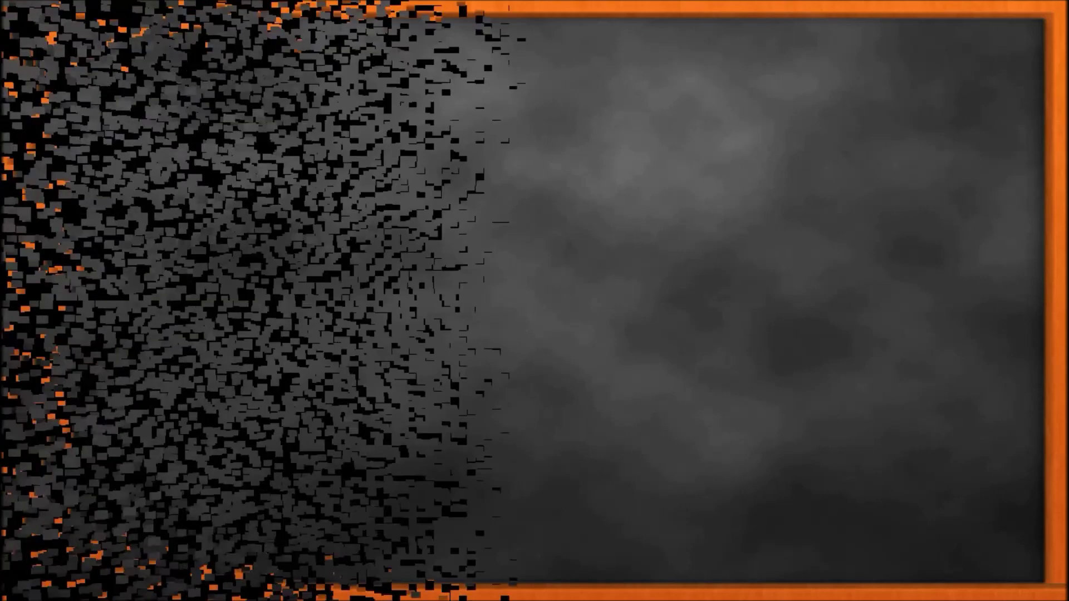